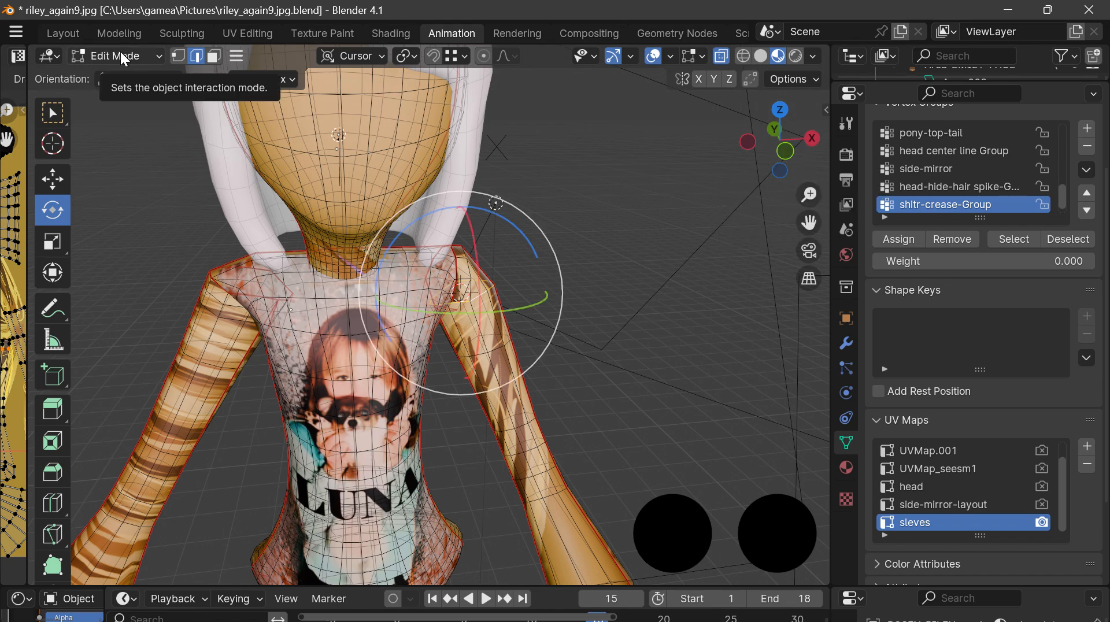
# Open the preferences, review the Editing settings including the 3D Cursor options, and close the window
pyautogui.moveTo(808, 222); pyautogui.dragTo(893, 272)
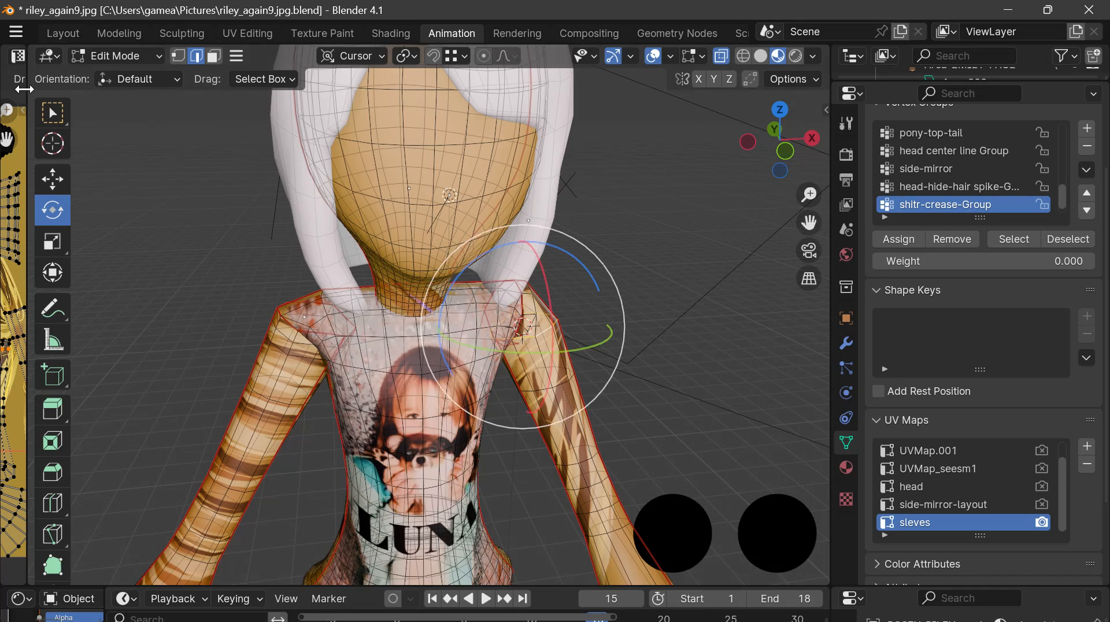
pyautogui.moveTo(27, 89); pyautogui.dragTo(170, 104)
pyautogui.click(16, 33)
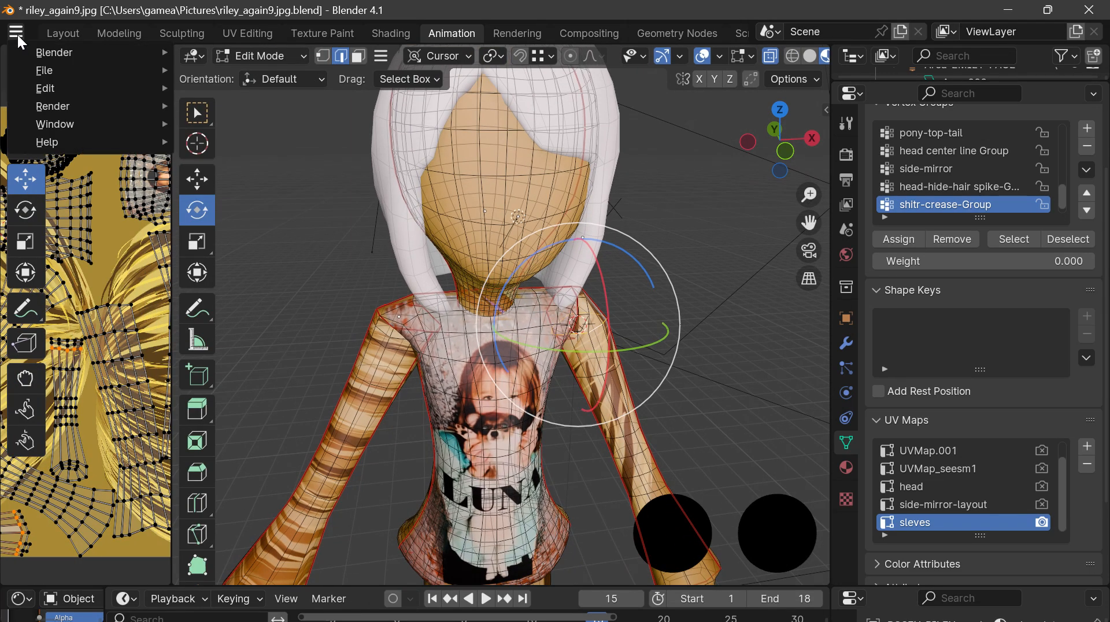
pyautogui.moveTo(56, 53)
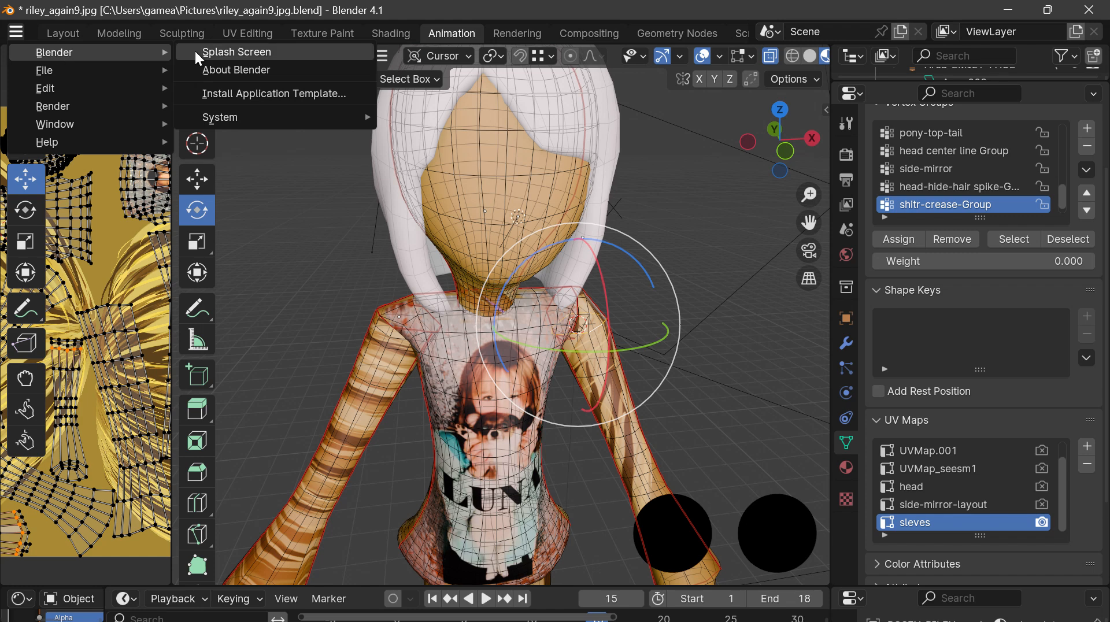
pyautogui.moveTo(46, 75)
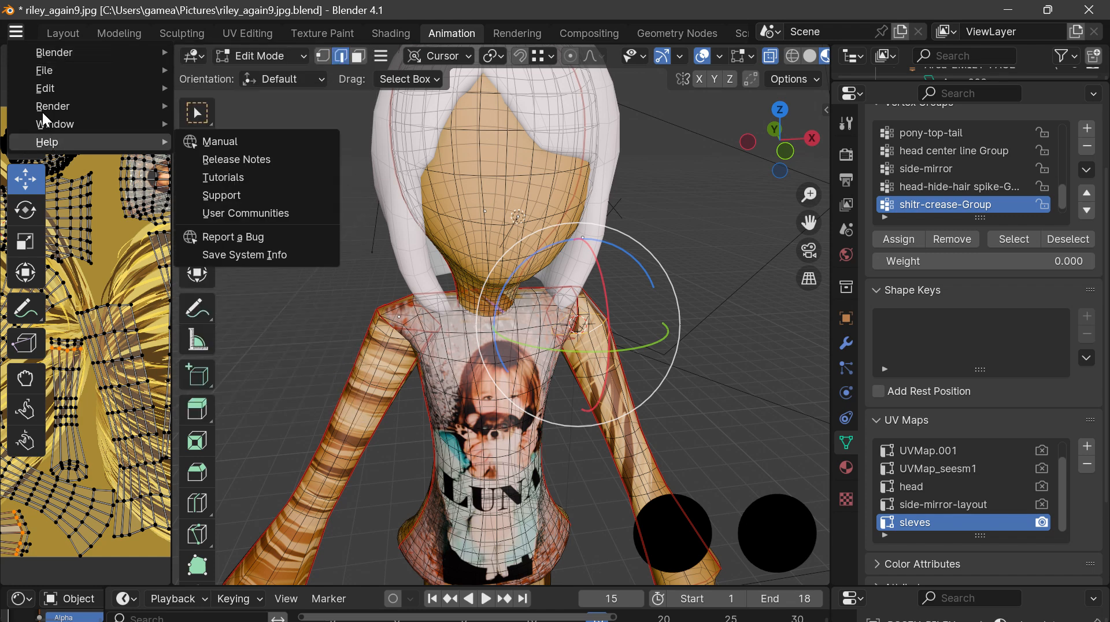
pyautogui.click(21, 32)
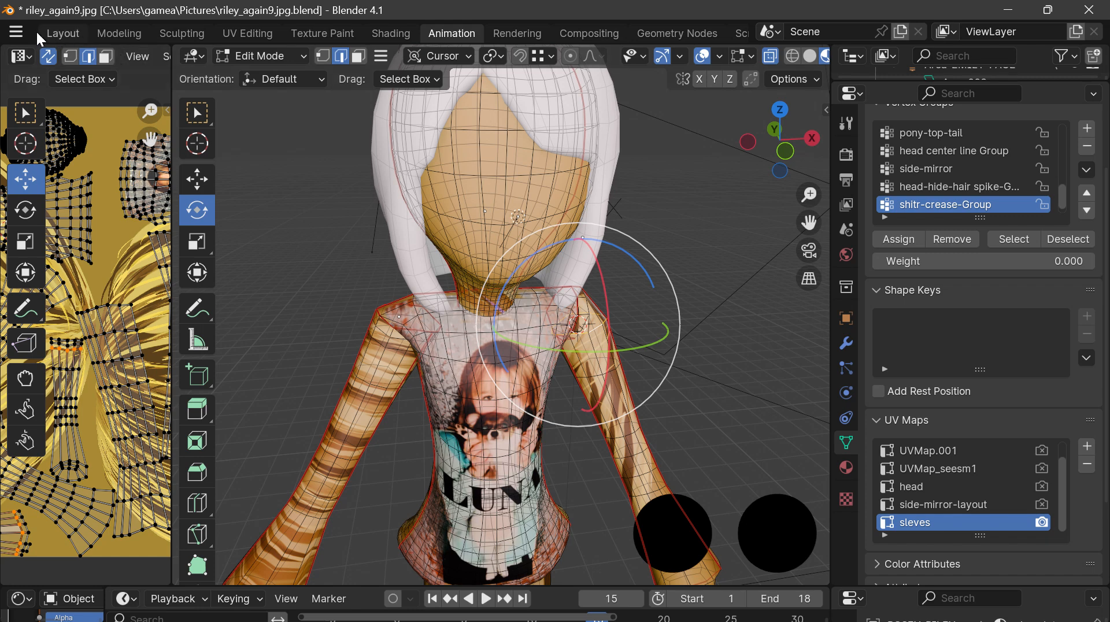
pyautogui.click(17, 33)
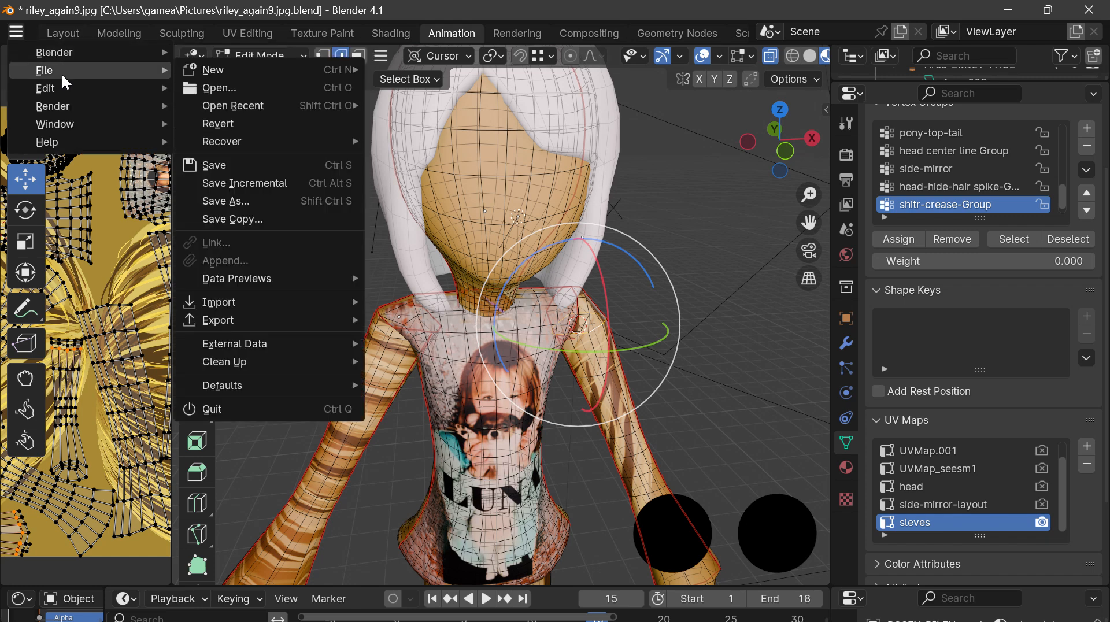
pyautogui.moveTo(62, 90)
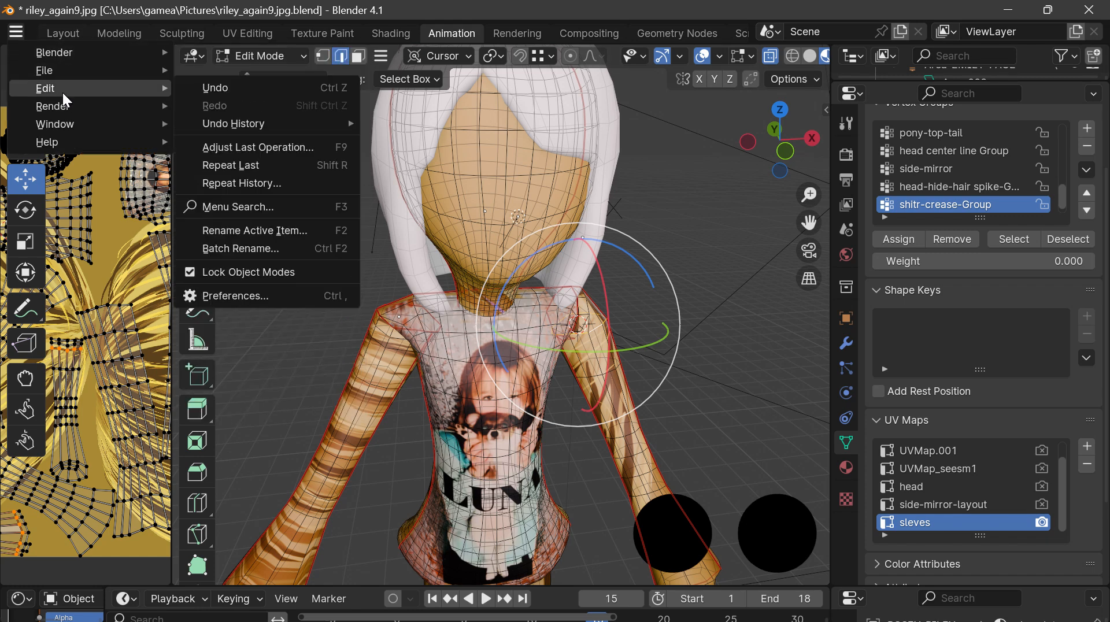
pyautogui.click(227, 297)
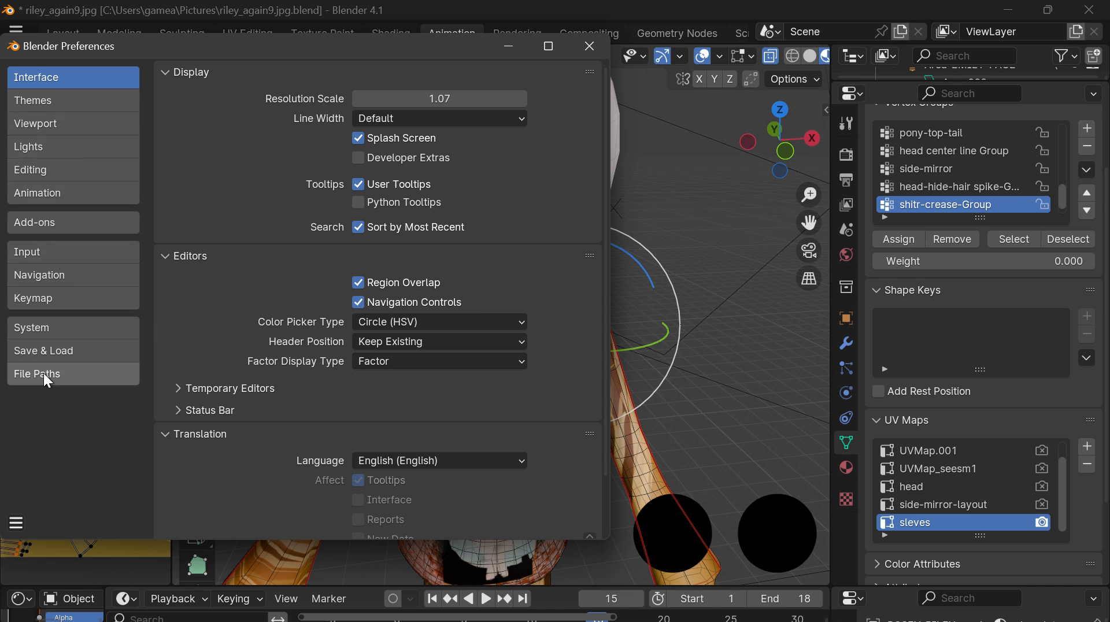
pyautogui.click(30, 171)
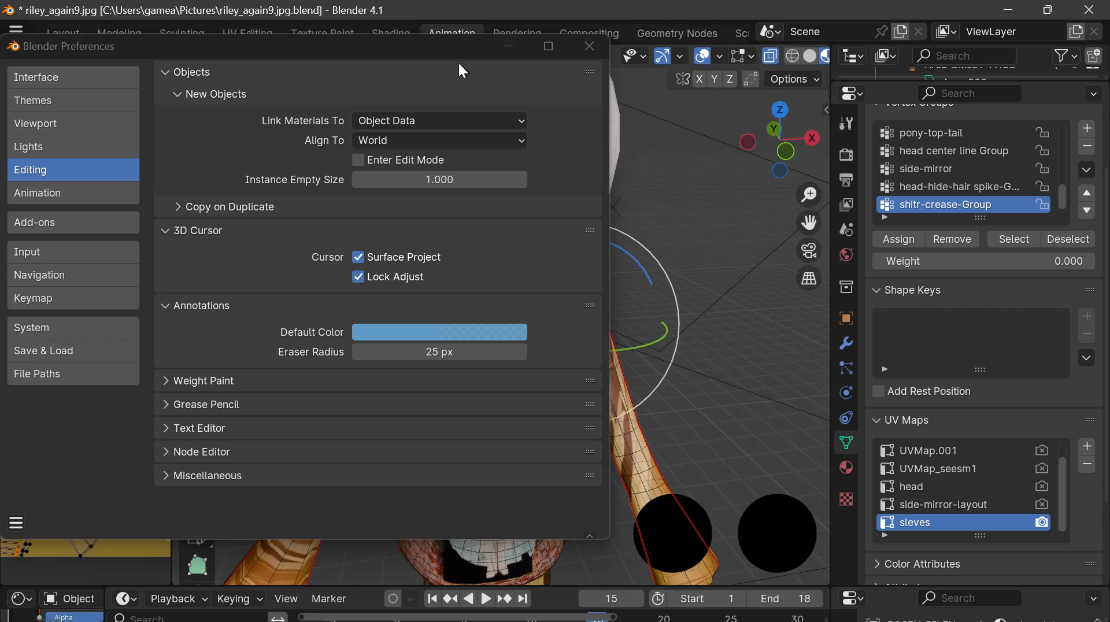
pyautogui.moveTo(495, 51); pyautogui.dragTo(513, 113)
pyautogui.click(607, 108)
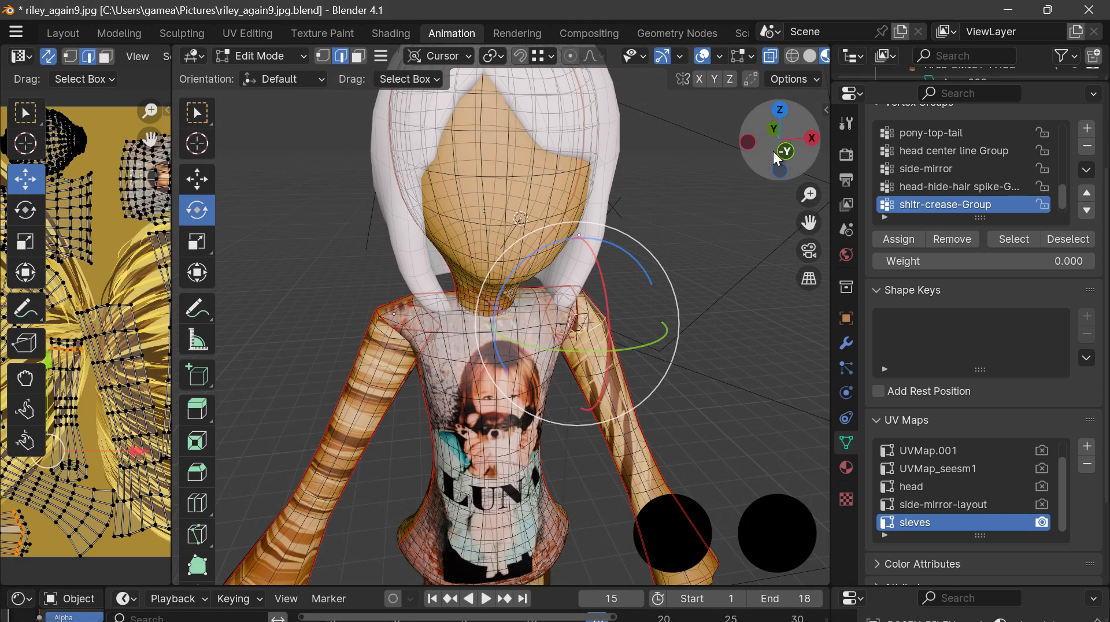
# Narrow the UV editor to give the 3D viewport more room
pyautogui.moveTo(778, 145); pyautogui.dragTo(756, 148)
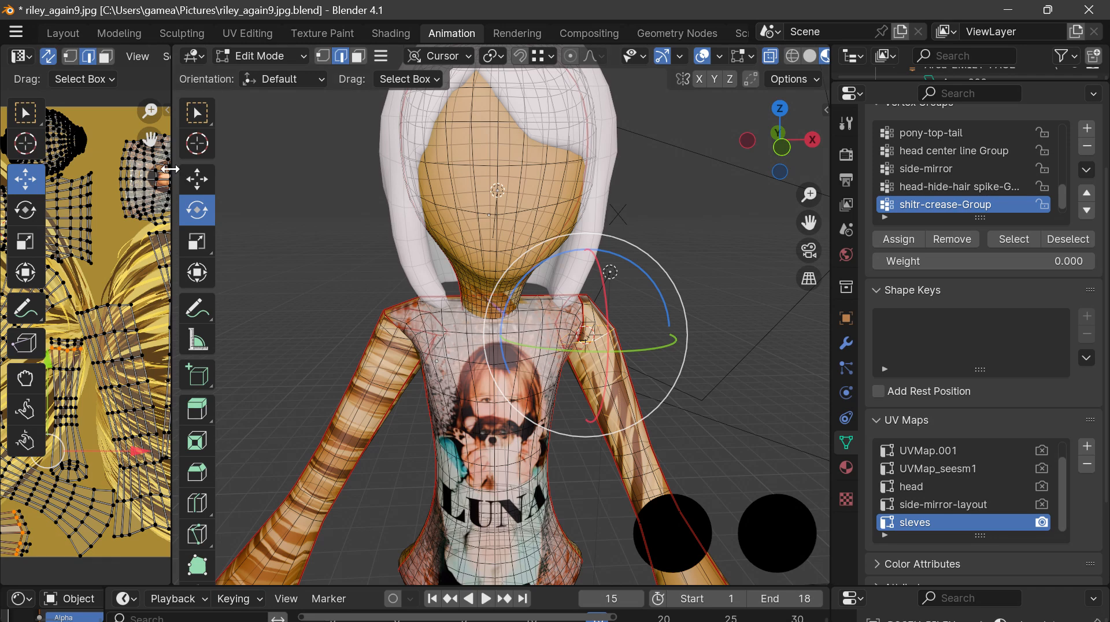
pyautogui.moveTo(170, 168); pyautogui.dragTo(35, 191)
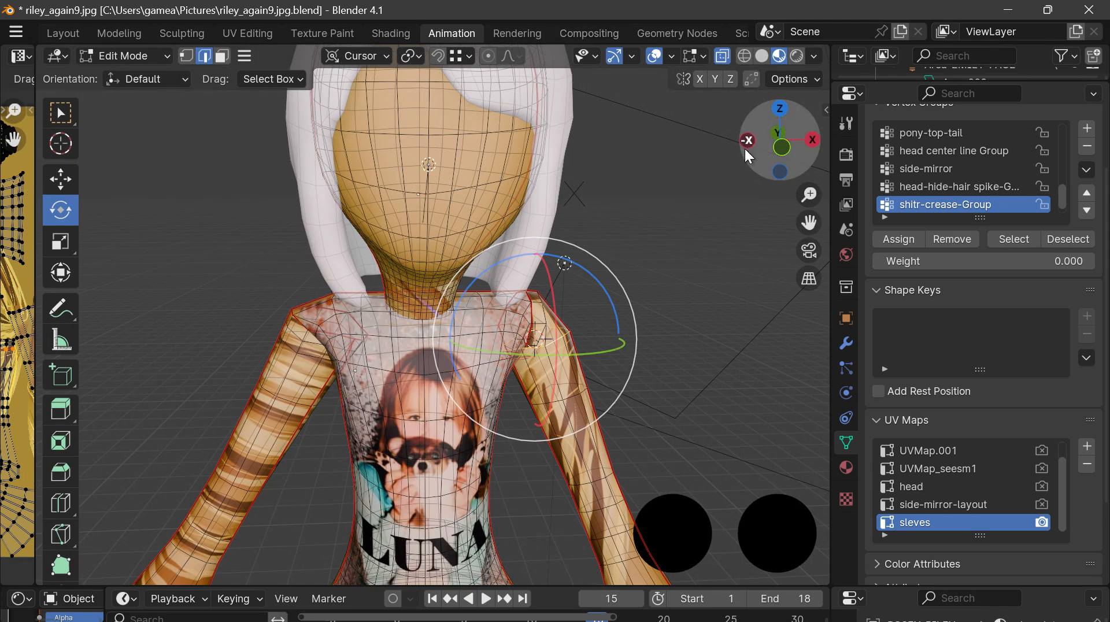
# Align the view to the front, try to rotate the selected shoulder edges of the sleeve, and undo it
pyautogui.click(782, 150)
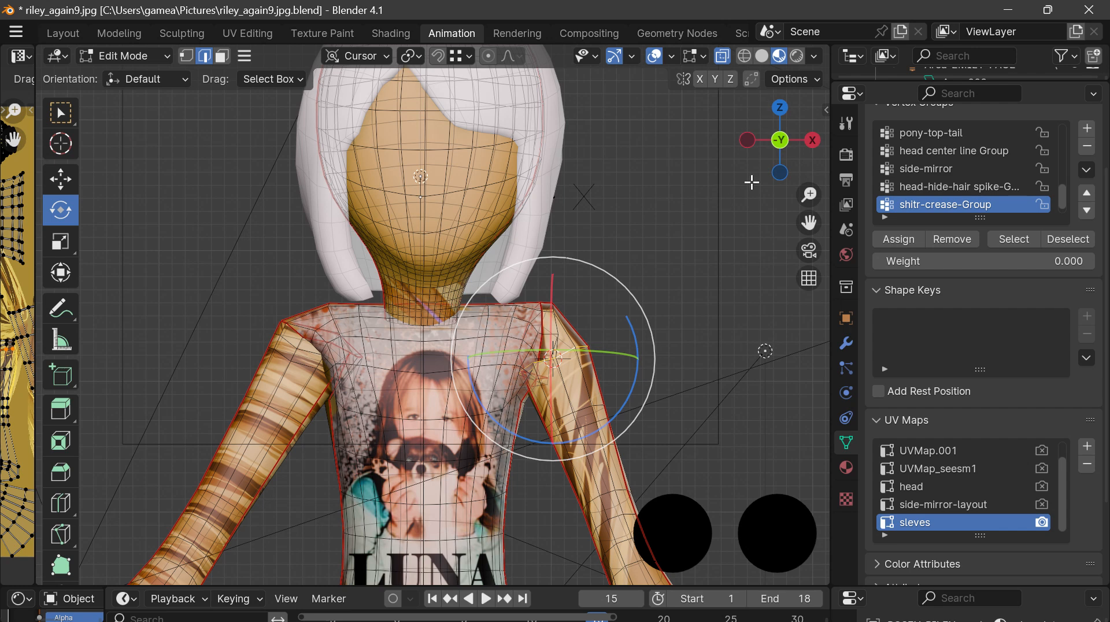
pyautogui.moveTo(808, 222); pyautogui.dragTo(684, 159)
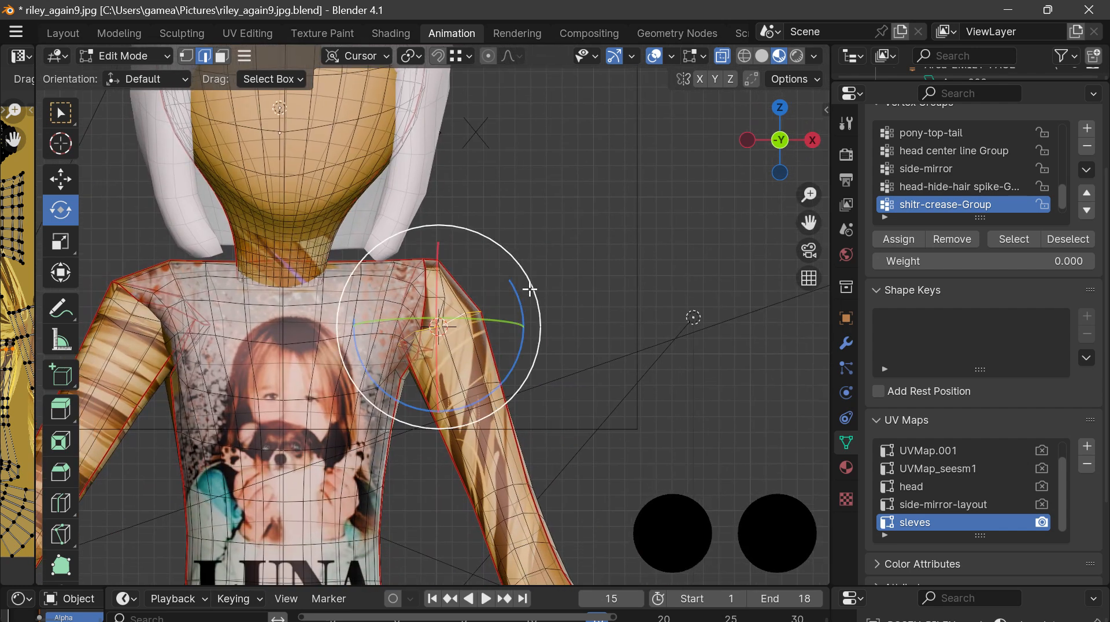
pyautogui.moveTo(536, 301); pyautogui.dragTo(530, 279)
pyautogui.press(',')
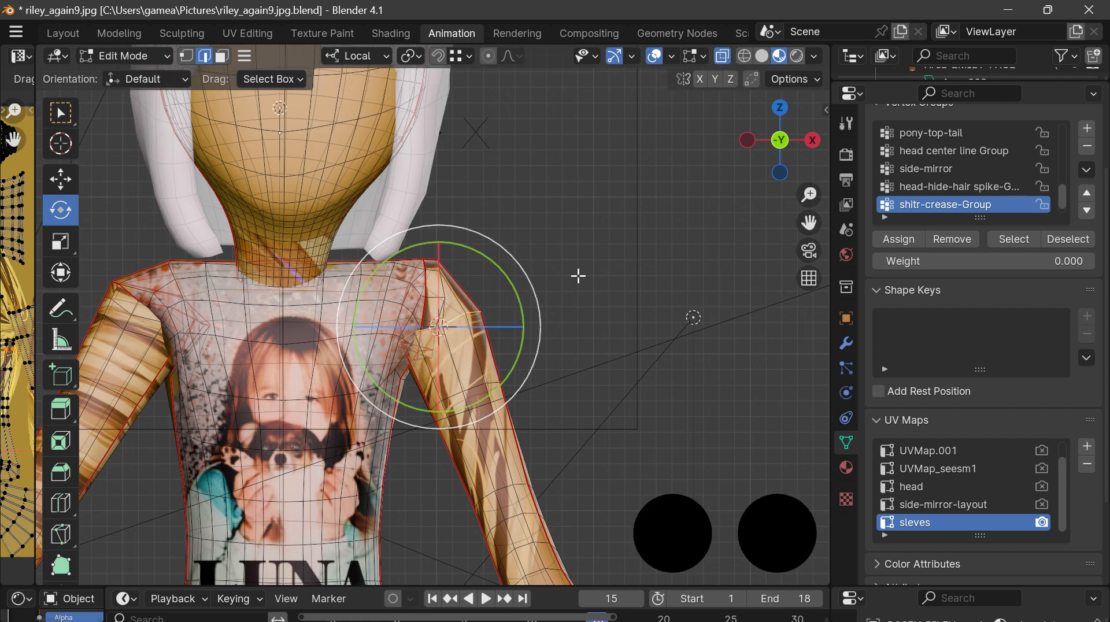
# Set the transform orientation to Cursor for the selected shoulder edges
pyautogui.moveTo(819, 156); pyautogui.dragTo(564, 298)
pyautogui.scroll(3, 564, 298)
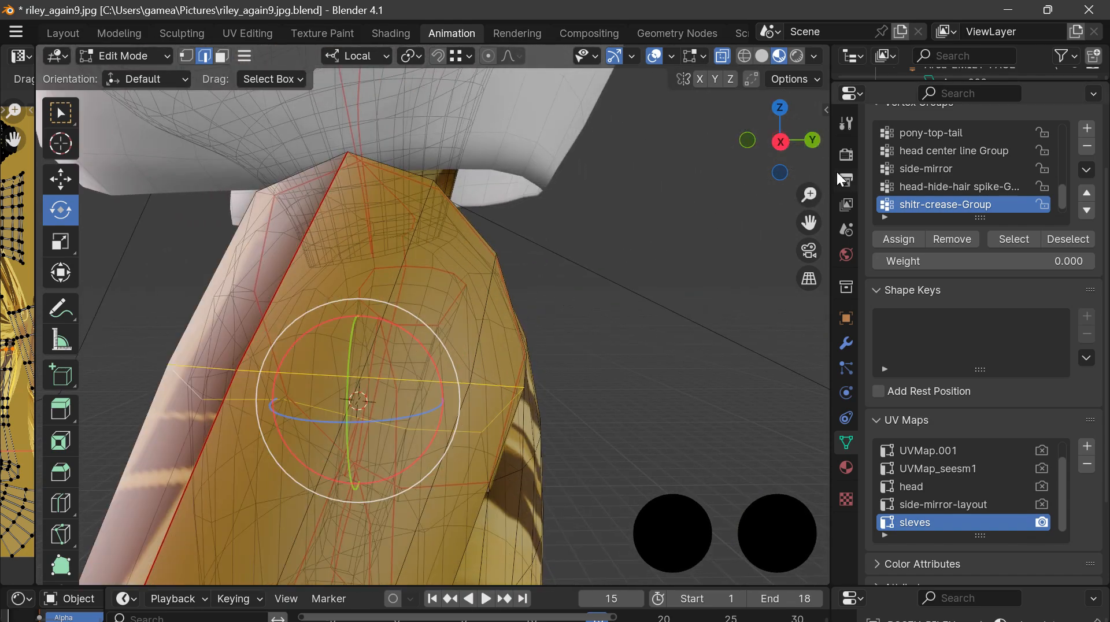
pyautogui.moveTo(775, 154)
pyautogui.mouseDown()
pyautogui.moveTo(745, 159)
pyautogui.moveTo(815, 155)
pyautogui.moveTo(772, 147)
pyautogui.mouseUp()
pyautogui.moveTo(634, 325); pyautogui.dragTo(682, 341, button='middle')
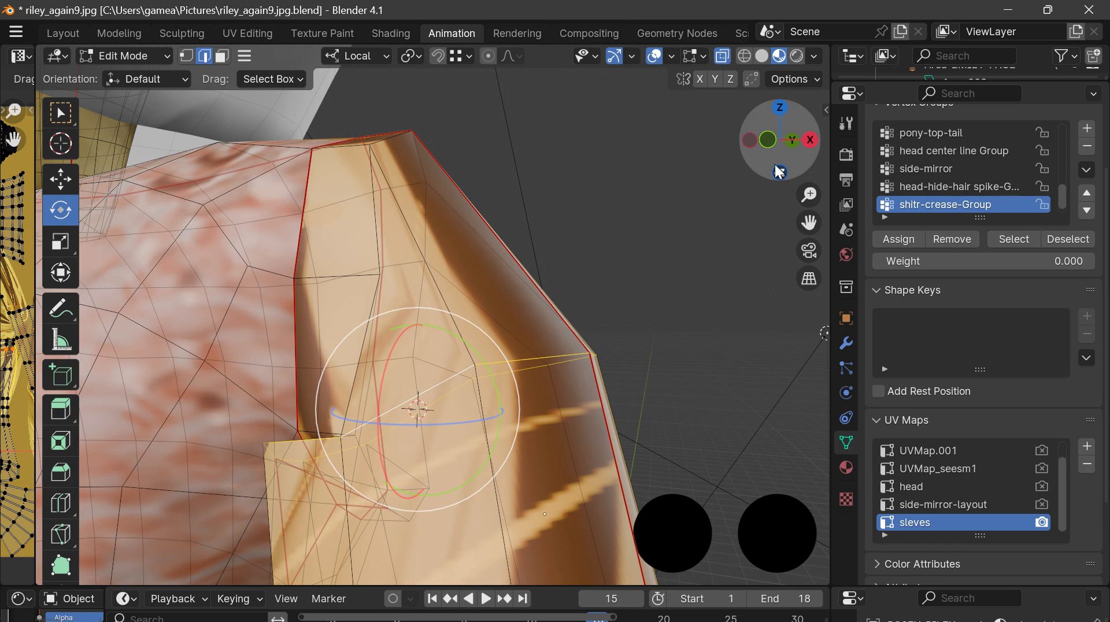
pyautogui.moveTo(780, 174)
pyautogui.mouseDown()
pyautogui.moveTo(769, 168)
pyautogui.moveTo(779, 174)
pyautogui.mouseUp()
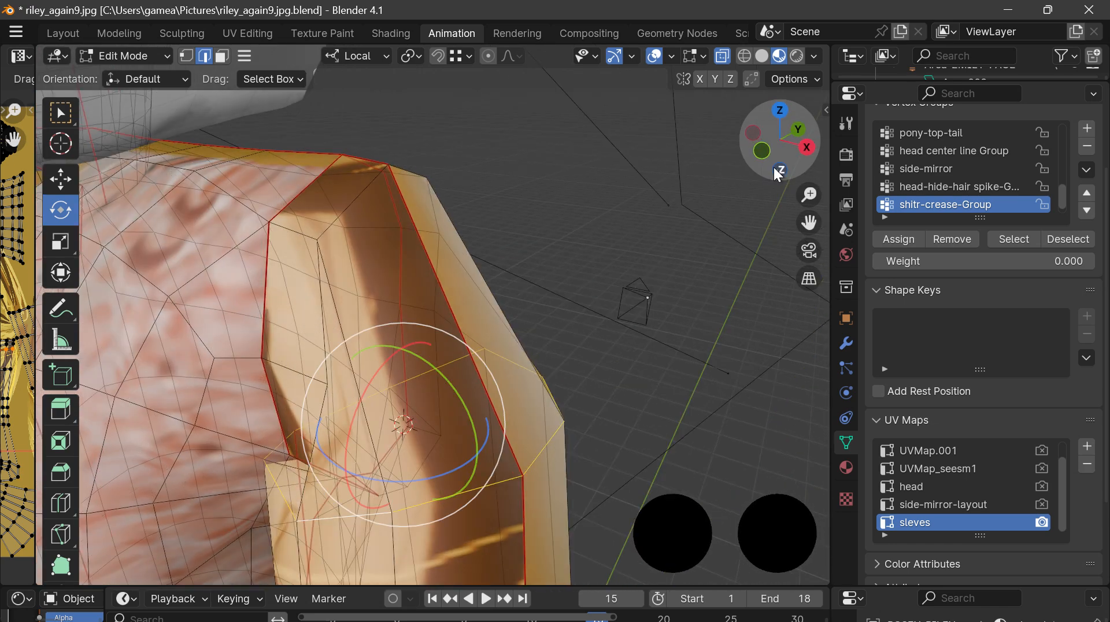
pyautogui.click(358, 56)
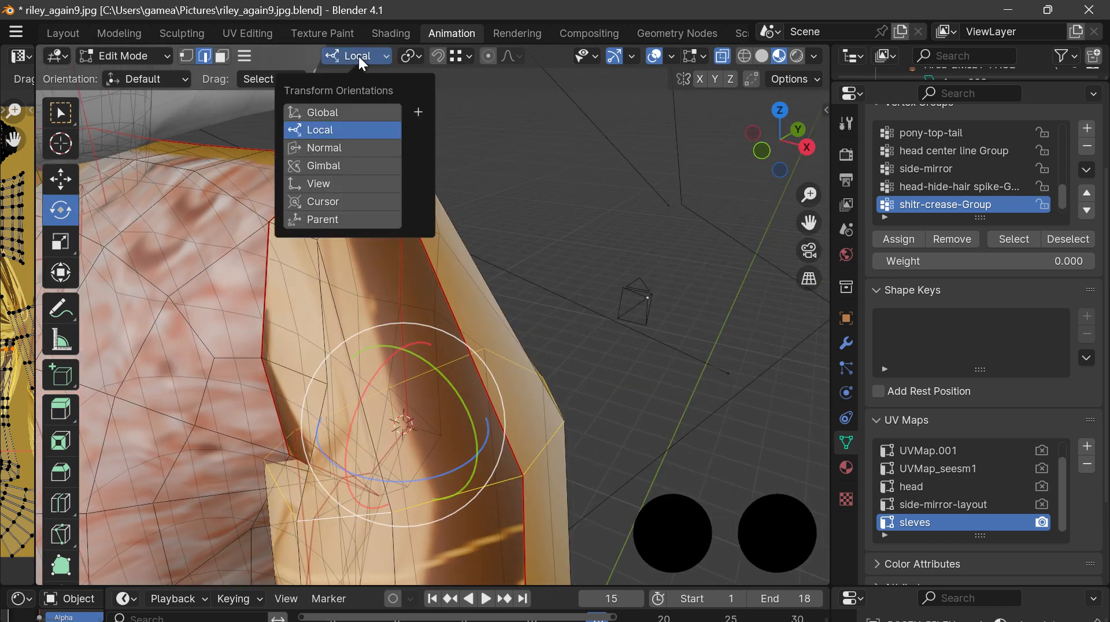
pyautogui.click(325, 201)
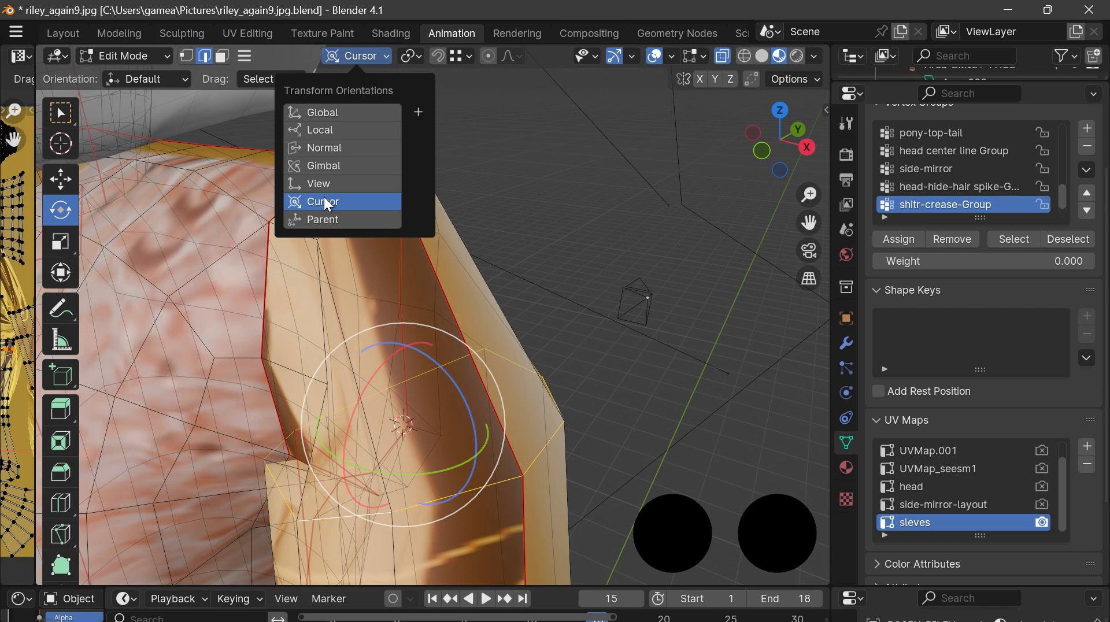
# Try to rotate the selected shoulder edges around the cursor's Z axis and undo the change
pyautogui.scroll(-5, 726, 258)
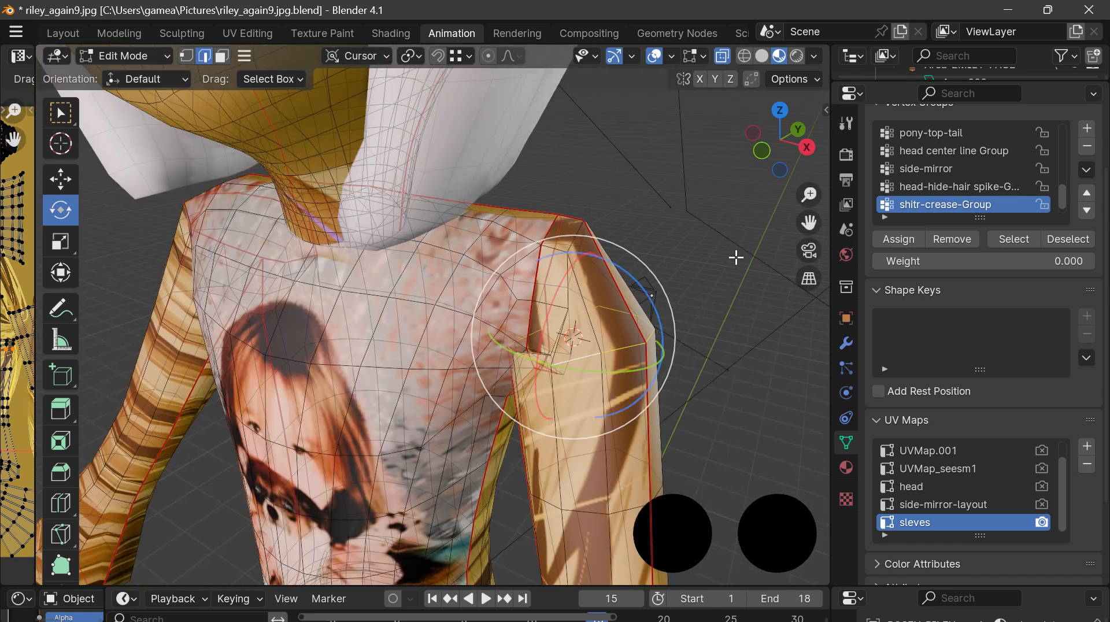
pyautogui.moveTo(808, 223); pyautogui.dragTo(690, 100)
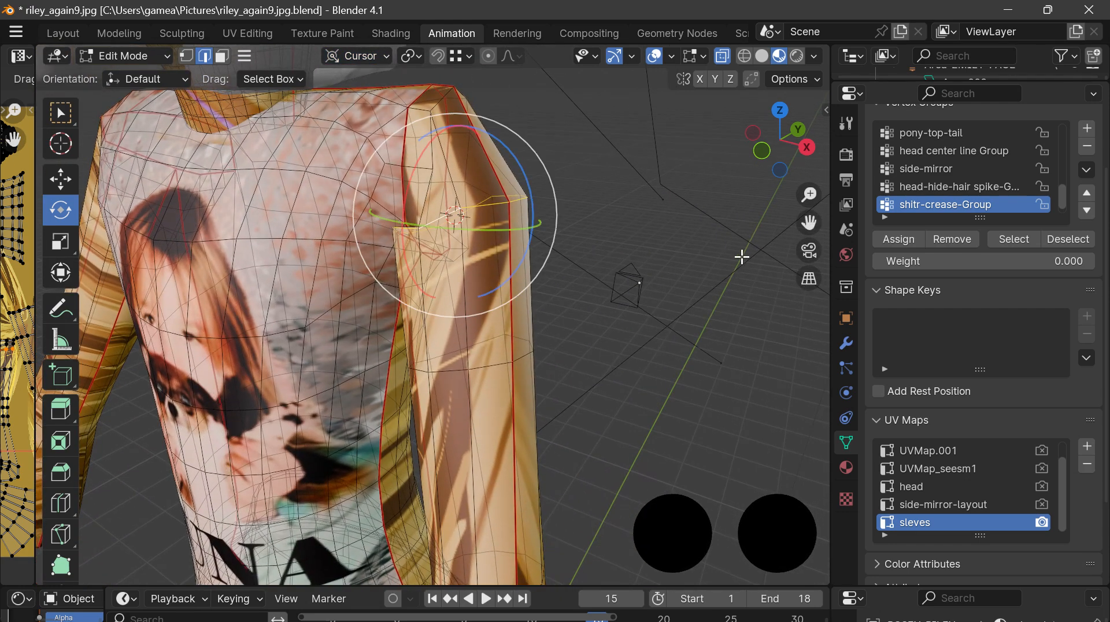
pyautogui.scroll(-1, 742, 257)
pyautogui.moveTo(776, 164)
pyautogui.mouseDown()
pyautogui.moveTo(816, 165)
pyautogui.moveTo(578, 161)
pyautogui.moveTo(823, 174)
pyautogui.moveTo(777, 171)
pyautogui.mouseUp()
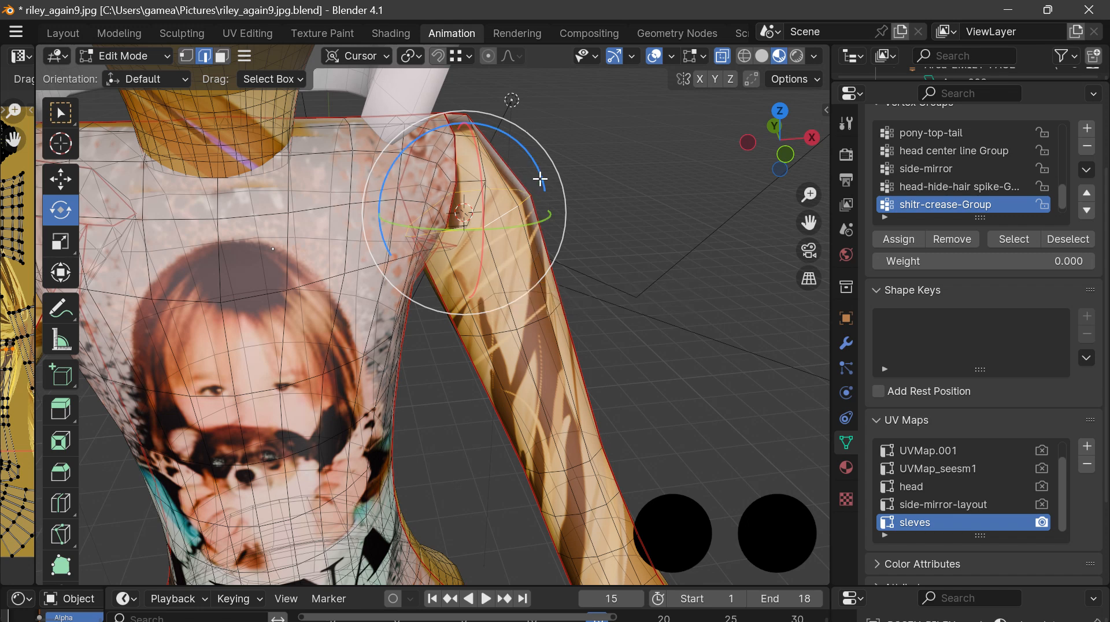
pyautogui.moveTo(541, 178); pyautogui.dragTo(500, 149)
pyautogui.hotkey('ctrl', 'z')
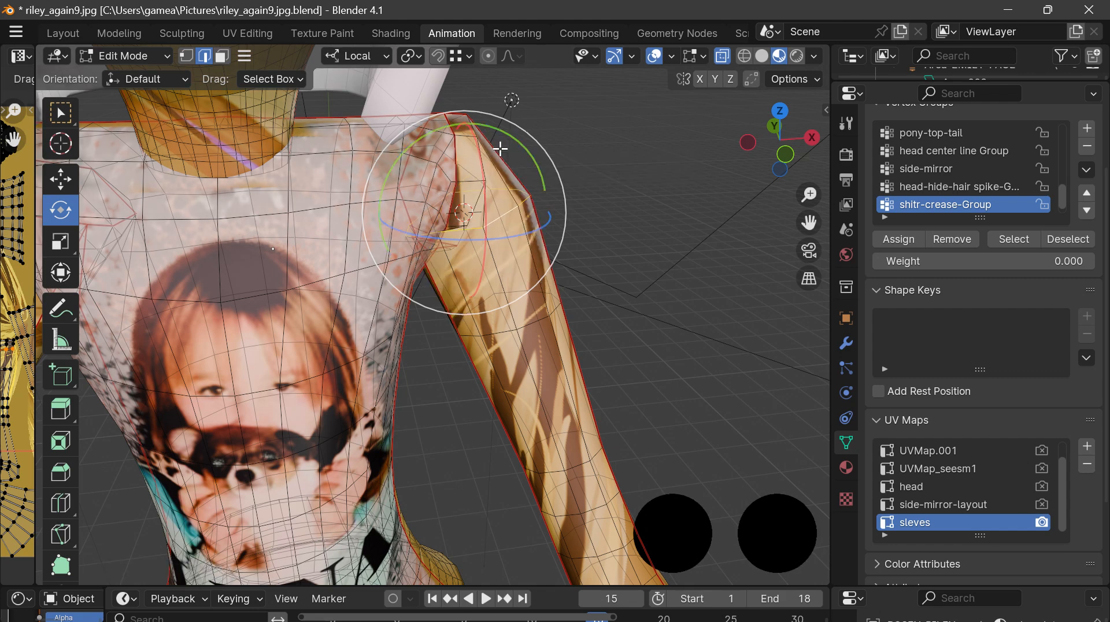
# Try to select a face loop on the flared sleeve end in face select mode and undo the selection
pyautogui.moveTo(806, 228); pyautogui.dragTo(701, 155)
pyautogui.scroll(-3, 583, 179)
pyautogui.scroll(-3, 627, 168)
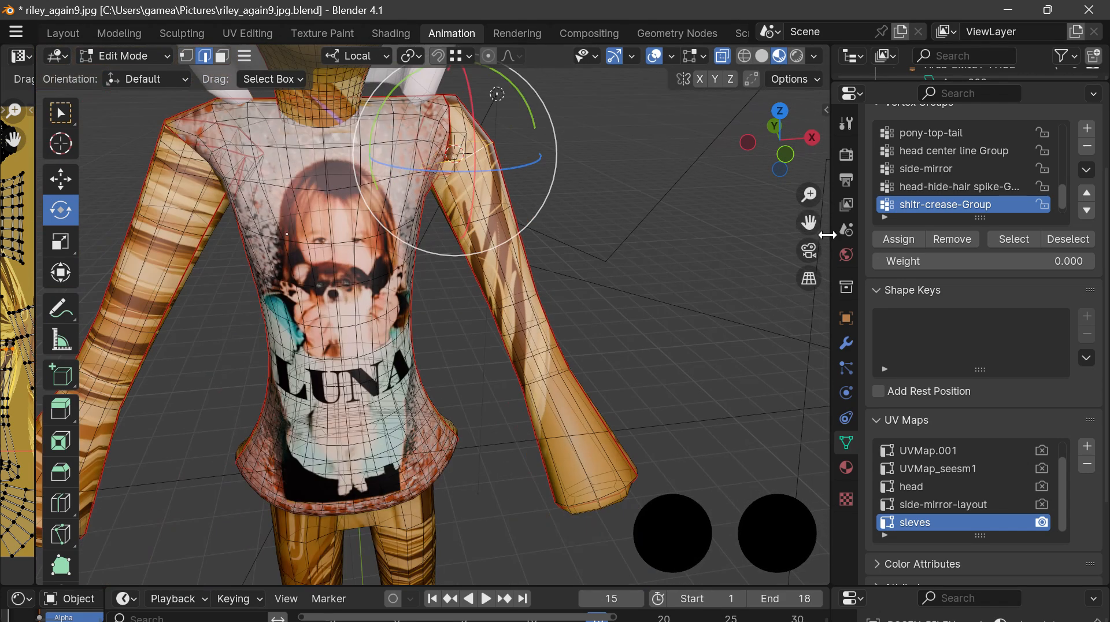
pyautogui.moveTo(808, 222)
pyautogui.mouseDown()
pyautogui.moveTo(856, 248)
pyautogui.moveTo(809, 223)
pyautogui.mouseUp()
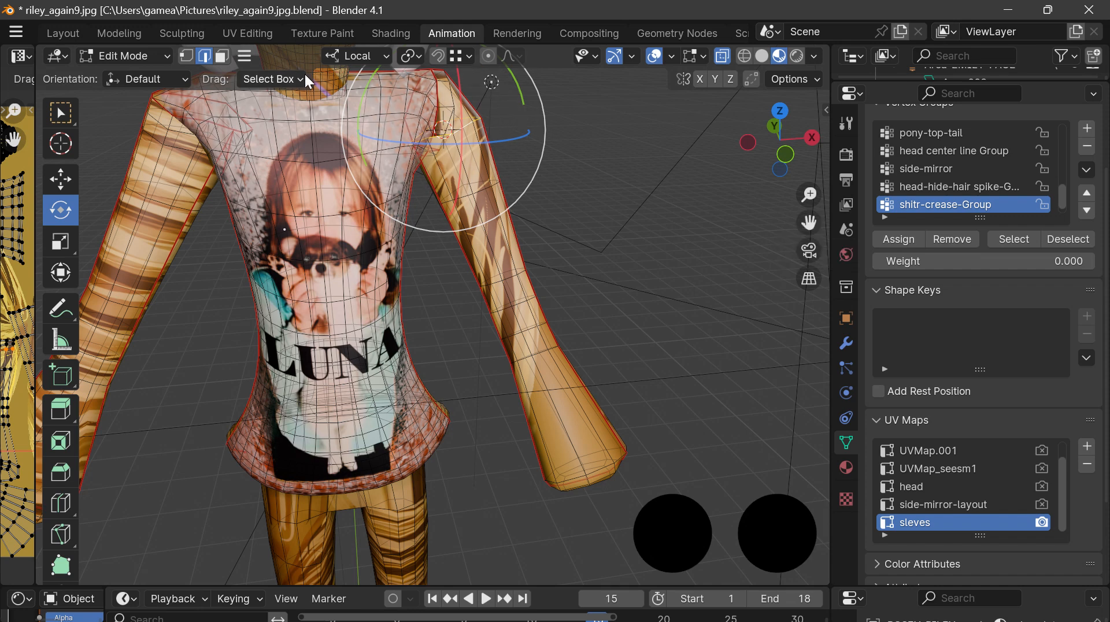
pyautogui.click(221, 57)
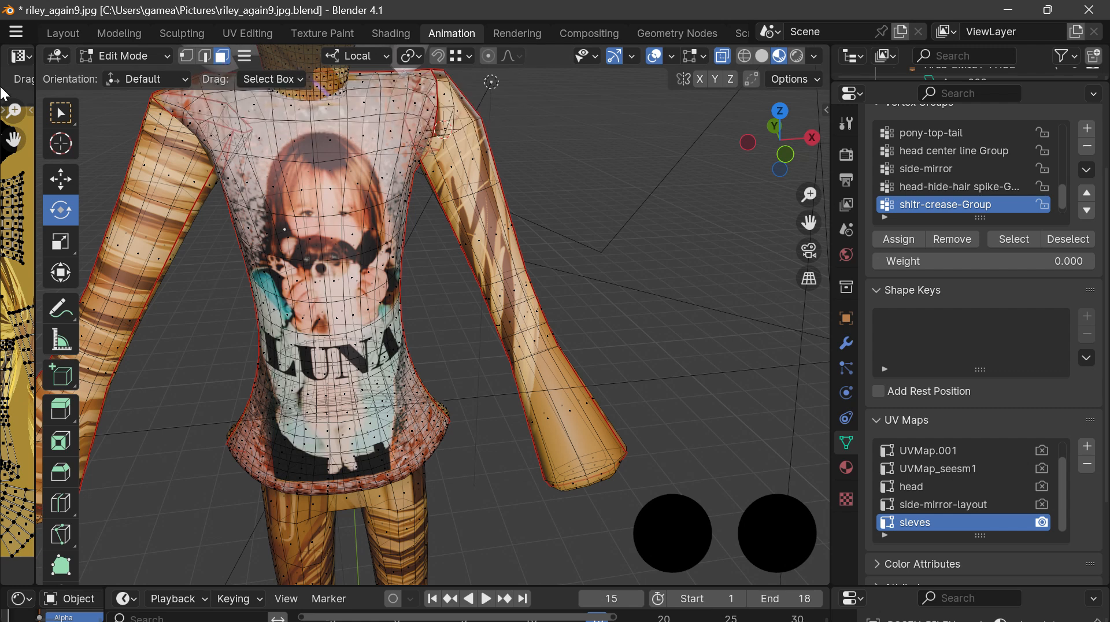
pyautogui.click(61, 119)
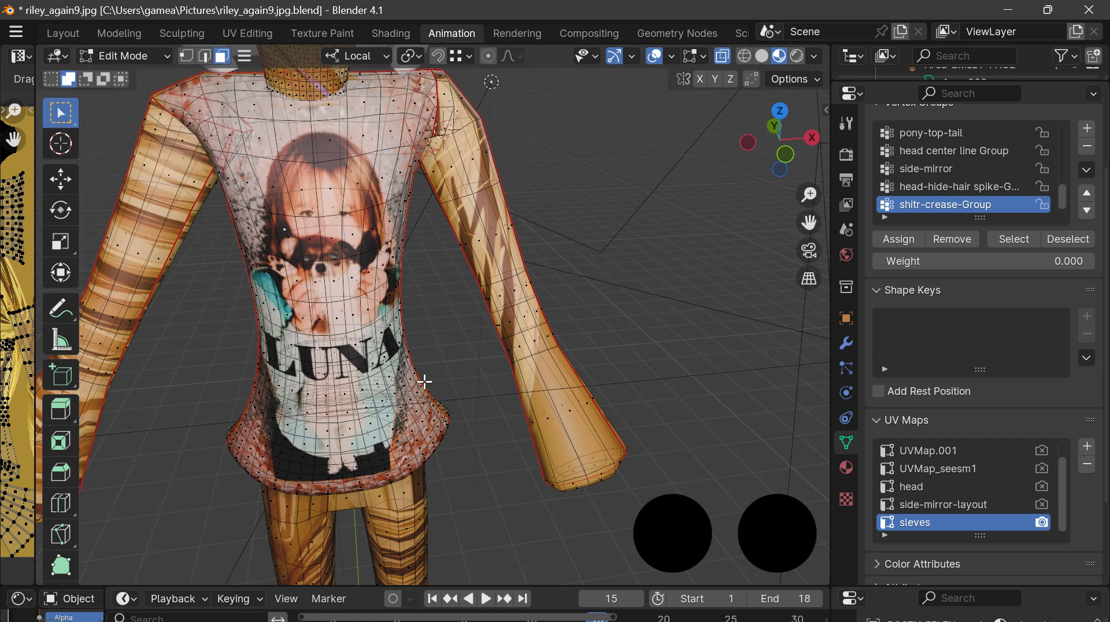
pyautogui.keyDown('alt'); pyautogui.click(568, 412); pyautogui.keyUp('alt')
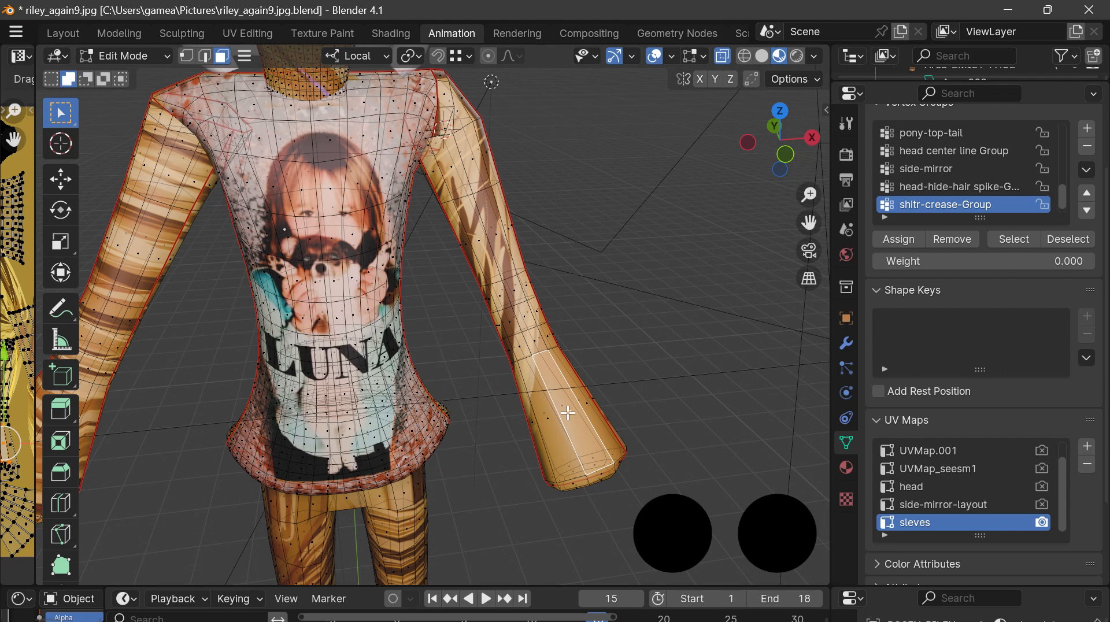
pyautogui.scroll(4, 489, 125)
pyautogui.scroll(-2, 489, 102)
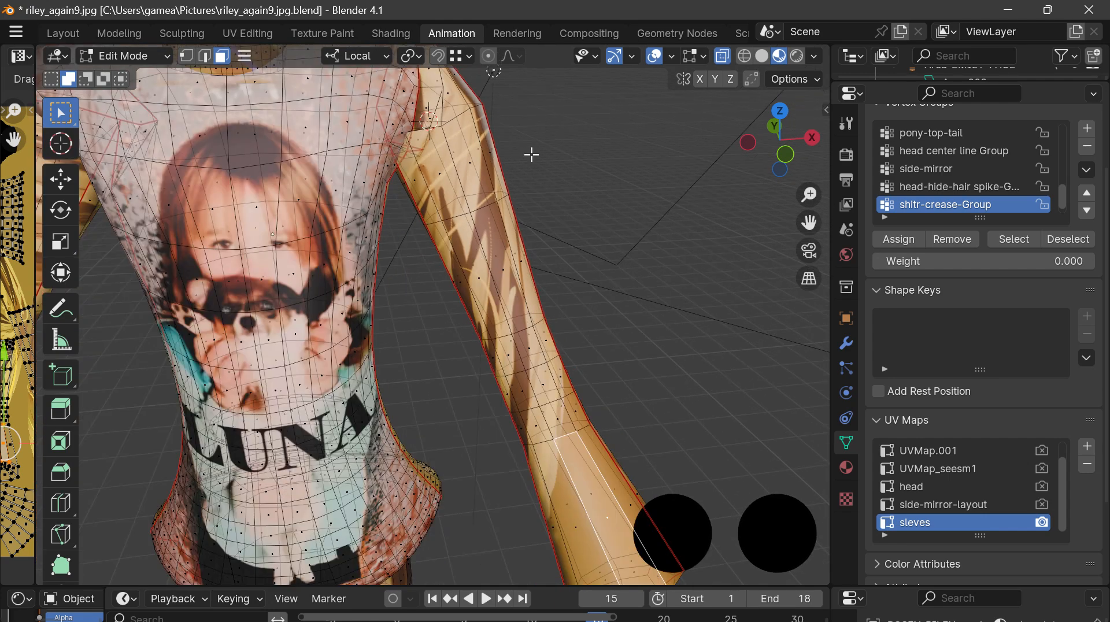
pyautogui.hotkey('ctrl', 'z')
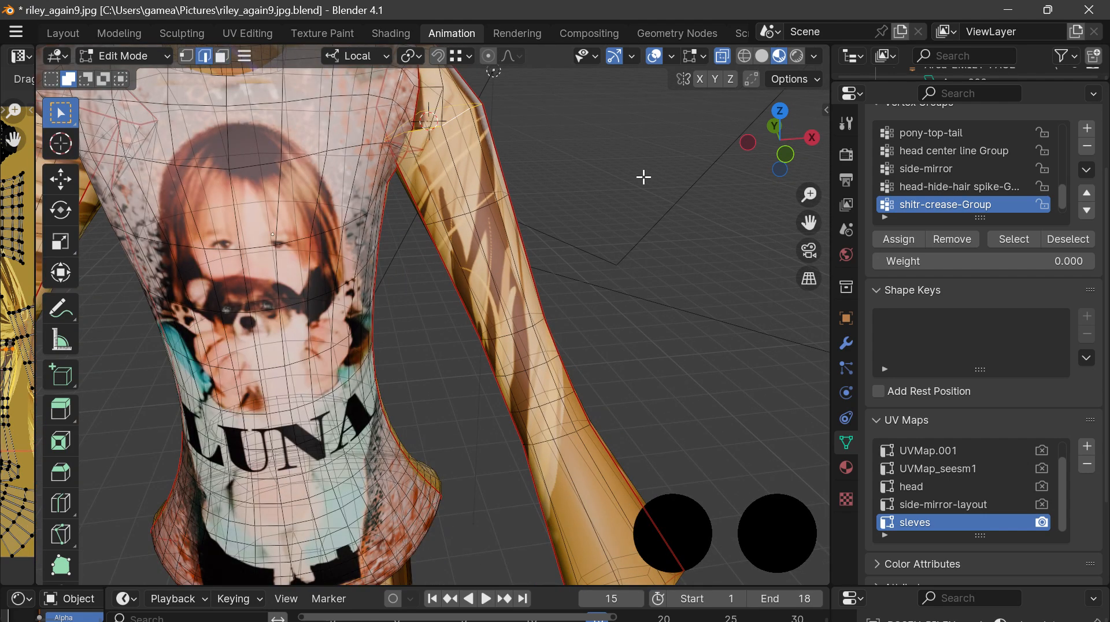
# Switch the mesh selection to face select mode for working on the sleeve
pyautogui.scroll(3, 481, 93)
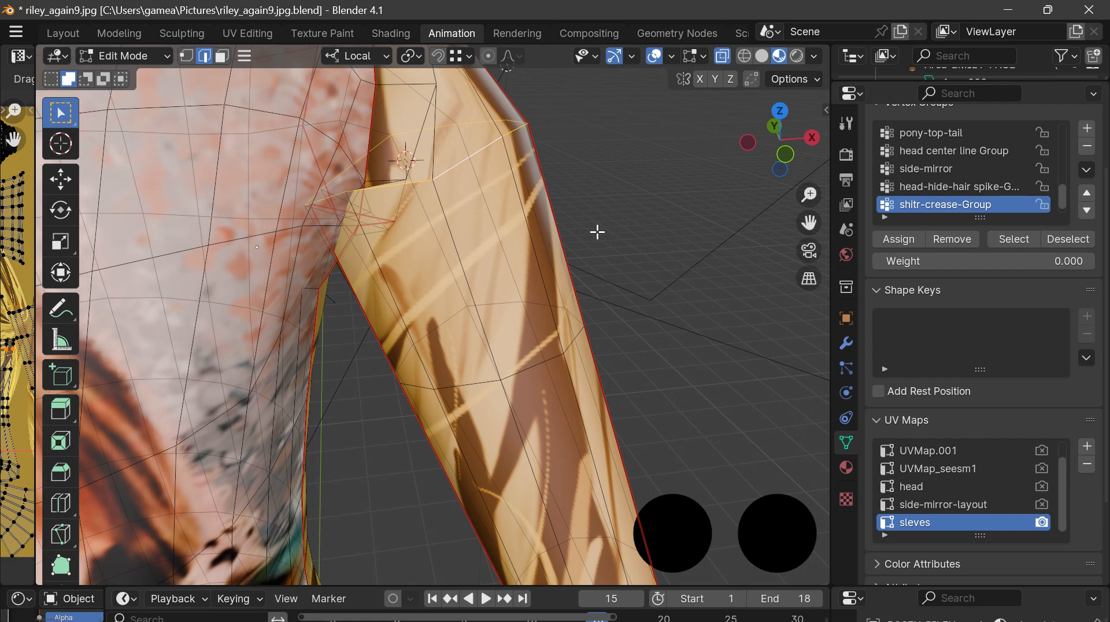
pyautogui.moveTo(785, 155); pyautogui.dragTo(664, 163)
pyautogui.scroll(2, 629, 330)
pyautogui.scroll(-4, 632, 329)
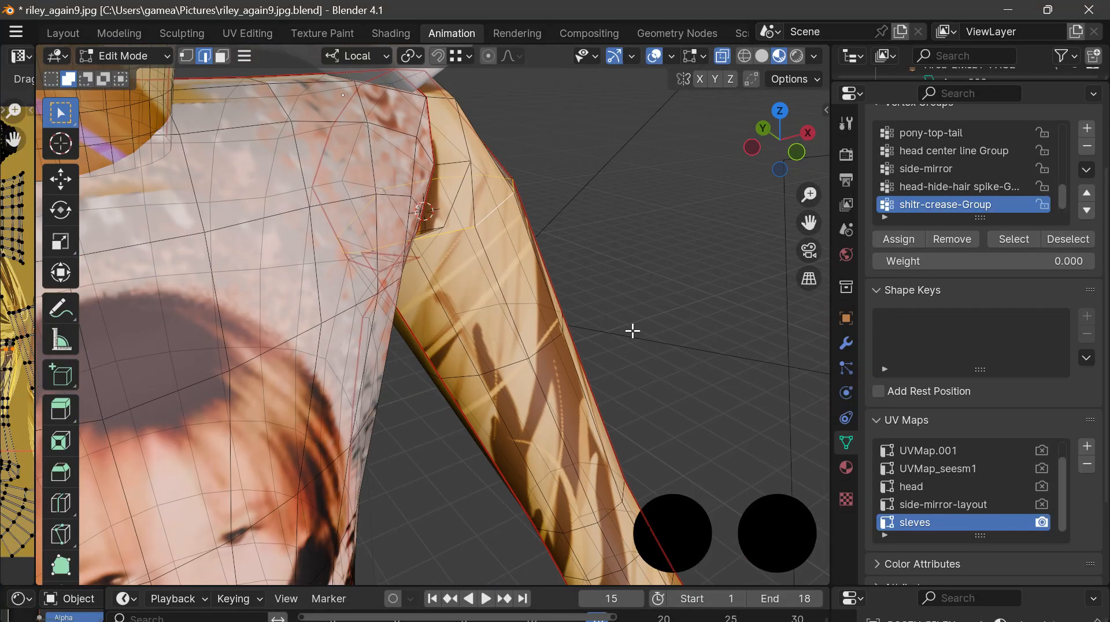
pyautogui.moveTo(809, 222); pyautogui.dragTo(728, 237)
pyautogui.moveTo(751, 149); pyautogui.dragTo(722, 149)
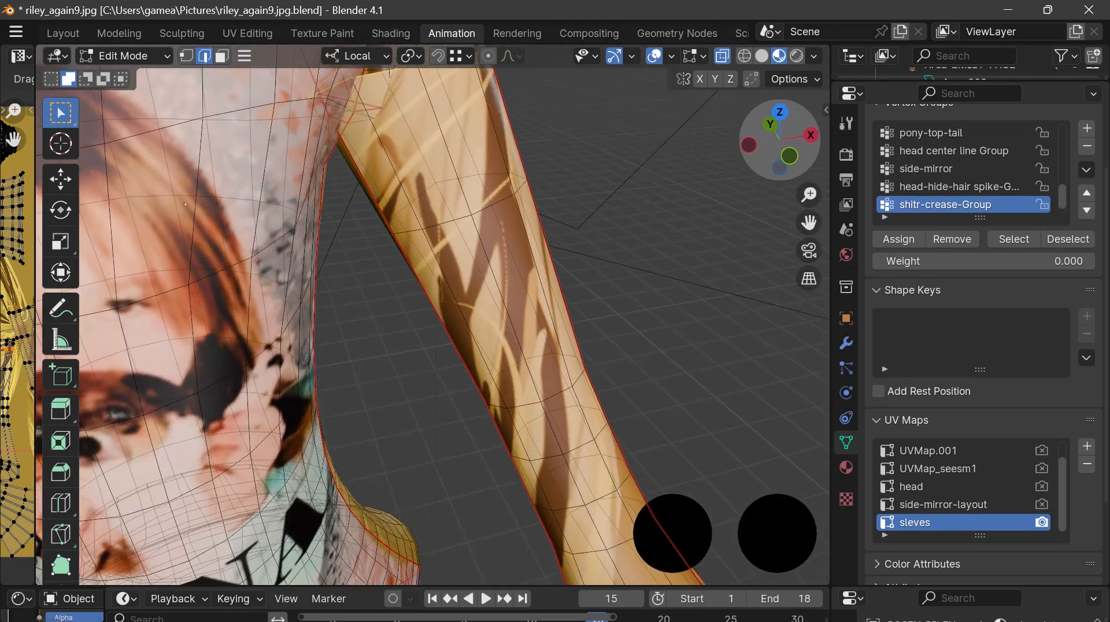
pyautogui.click(223, 54)
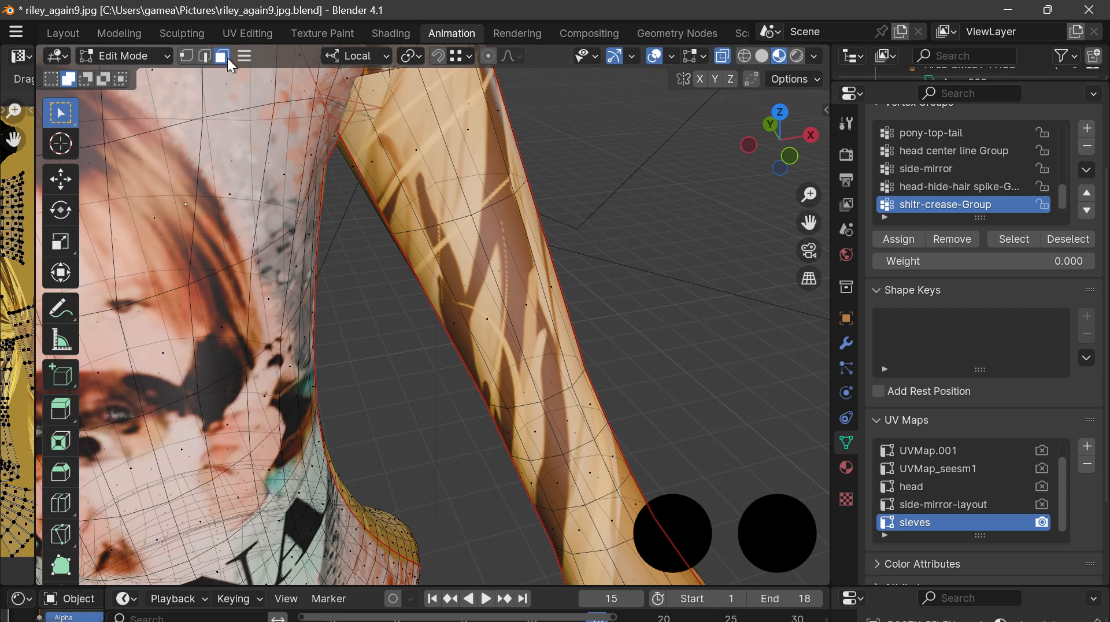
# Select the face loops around the upper arm of the sleeve, from the shoulder down to the middle of the upper arm
pyautogui.scroll(5, 501, 310)
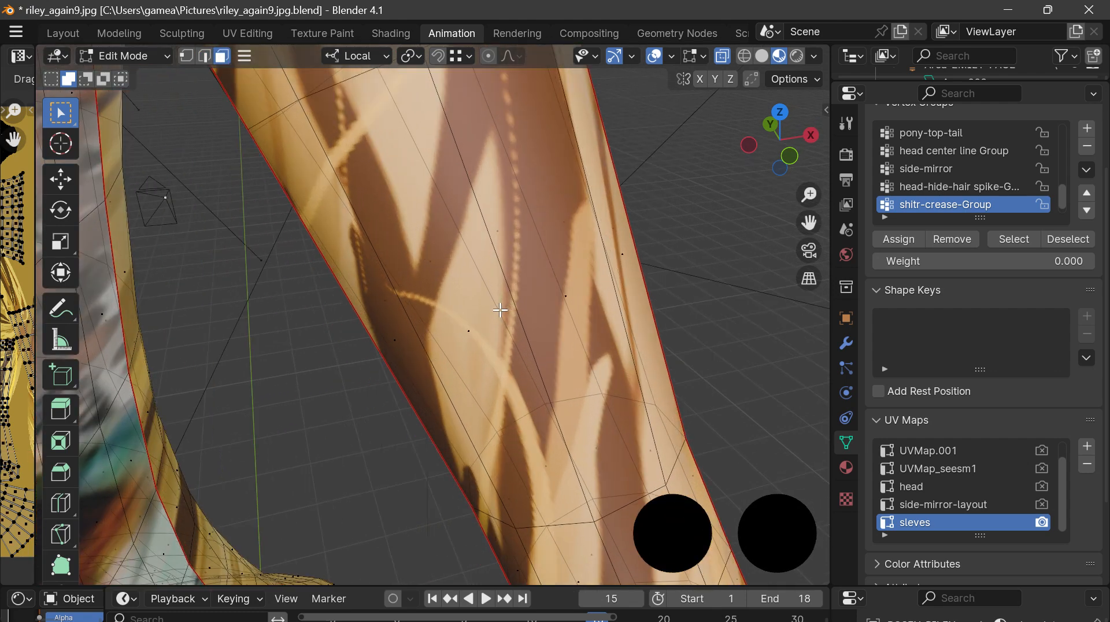
pyautogui.scroll(1, 520, 312)
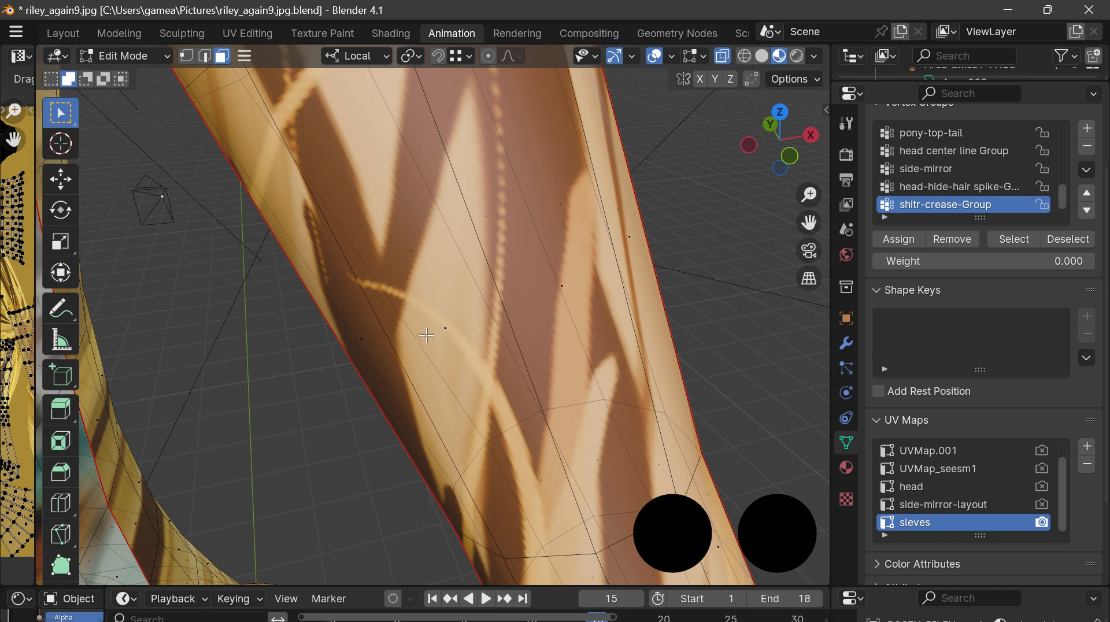
pyautogui.scroll(-4, 639, 292)
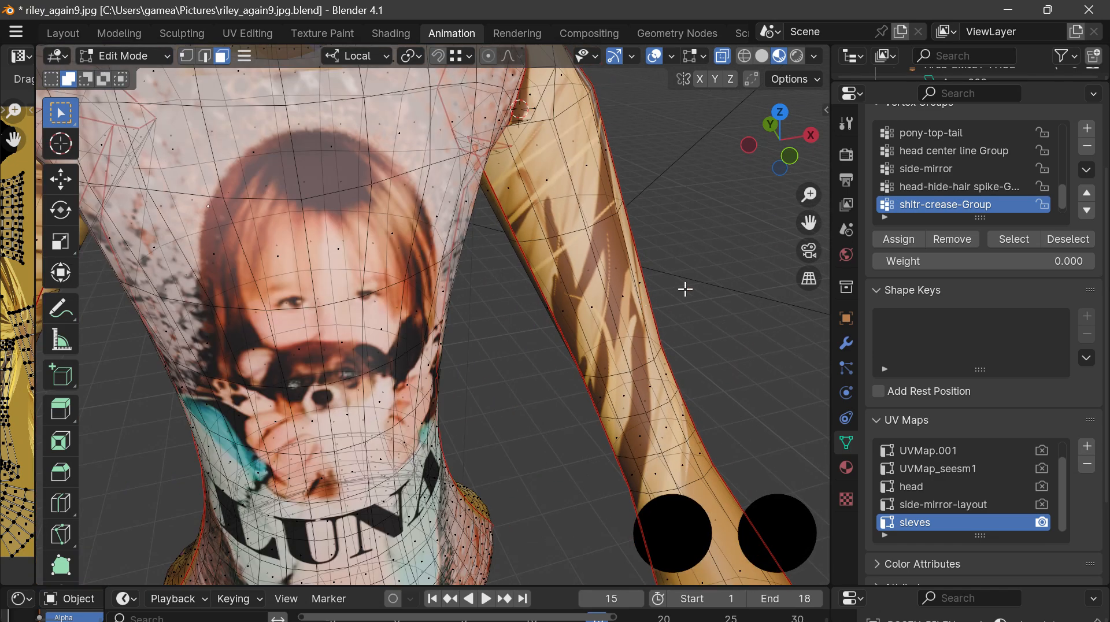
pyautogui.moveTo(768, 159)
pyautogui.mouseDown()
pyautogui.moveTo(801, 156)
pyautogui.moveTo(778, 151)
pyautogui.mouseUp()
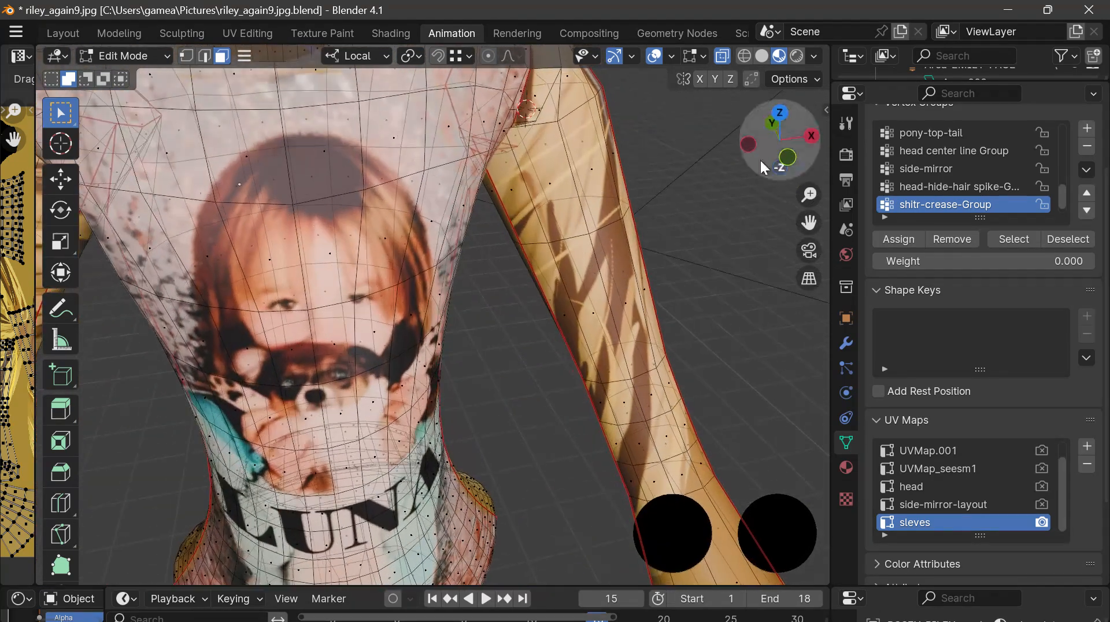
pyautogui.keyDown('alt'); pyautogui.click(593, 314); pyautogui.keyUp('alt')
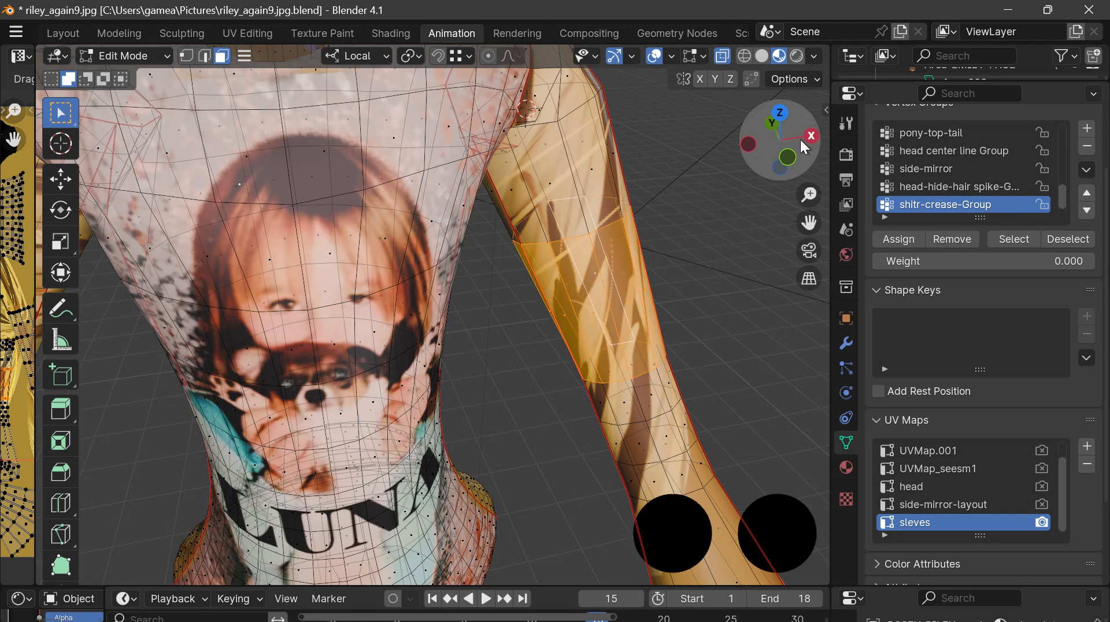
pyautogui.moveTo(805, 148)
pyautogui.mouseDown()
pyautogui.moveTo(832, 151)
pyautogui.moveTo(792, 143)
pyautogui.mouseUp()
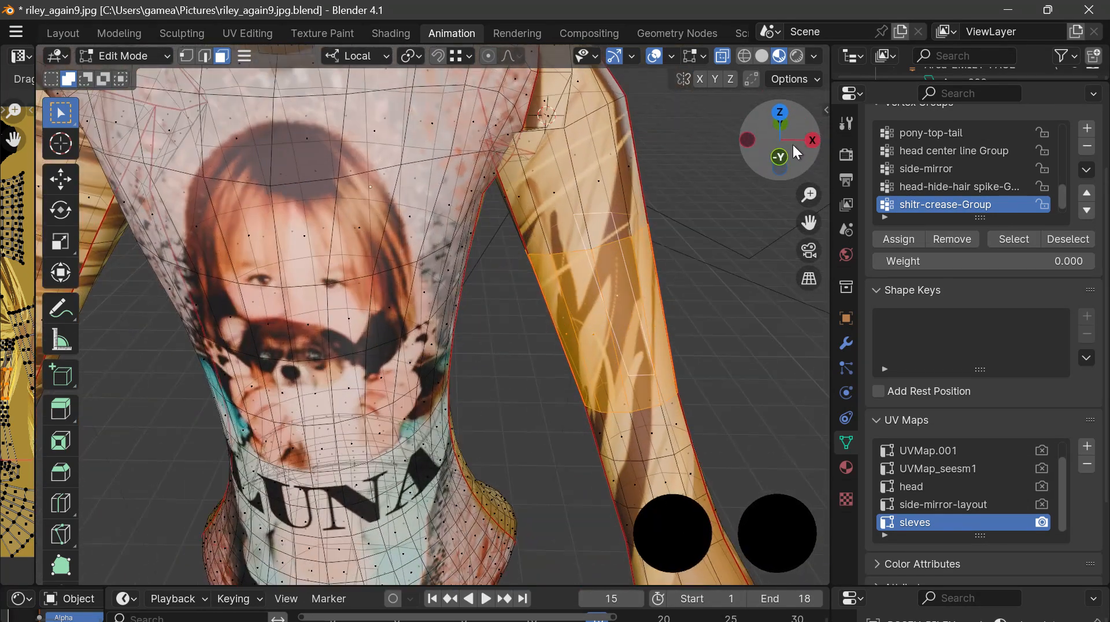
pyautogui.keyDown('alt'); pyautogui.keyDown('shift'); pyautogui.click(600, 180); pyautogui.keyUp('shift'); pyautogui.keyUp('alt')
pyautogui.moveTo(801, 164); pyautogui.dragTo(815, 239)
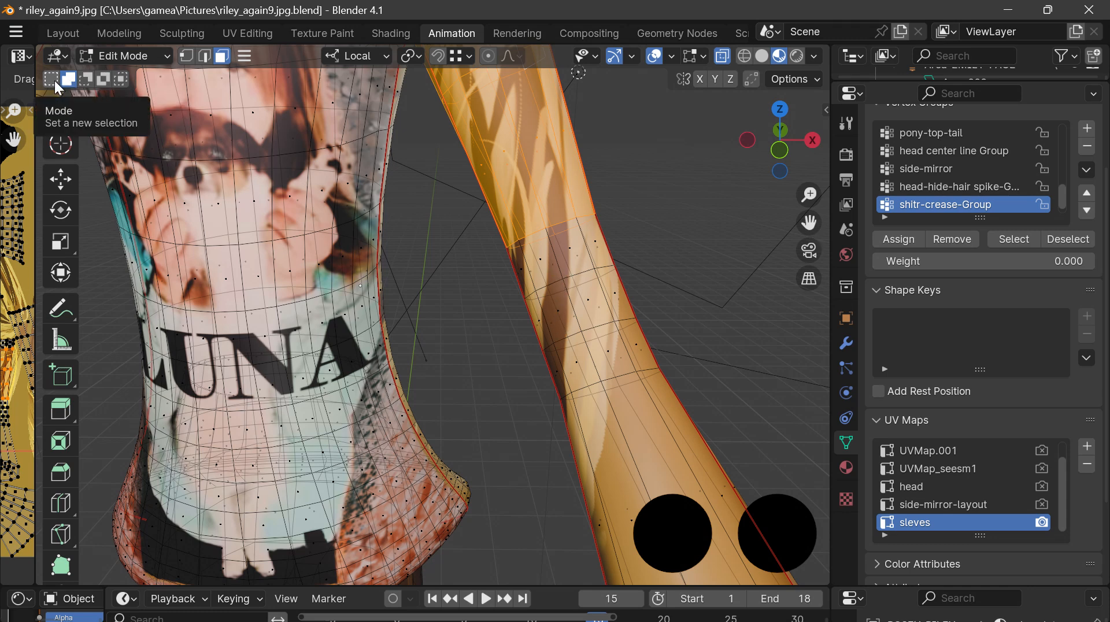
pyautogui.keyDown('alt'); pyautogui.click(574, 256); pyautogui.keyUp('alt')
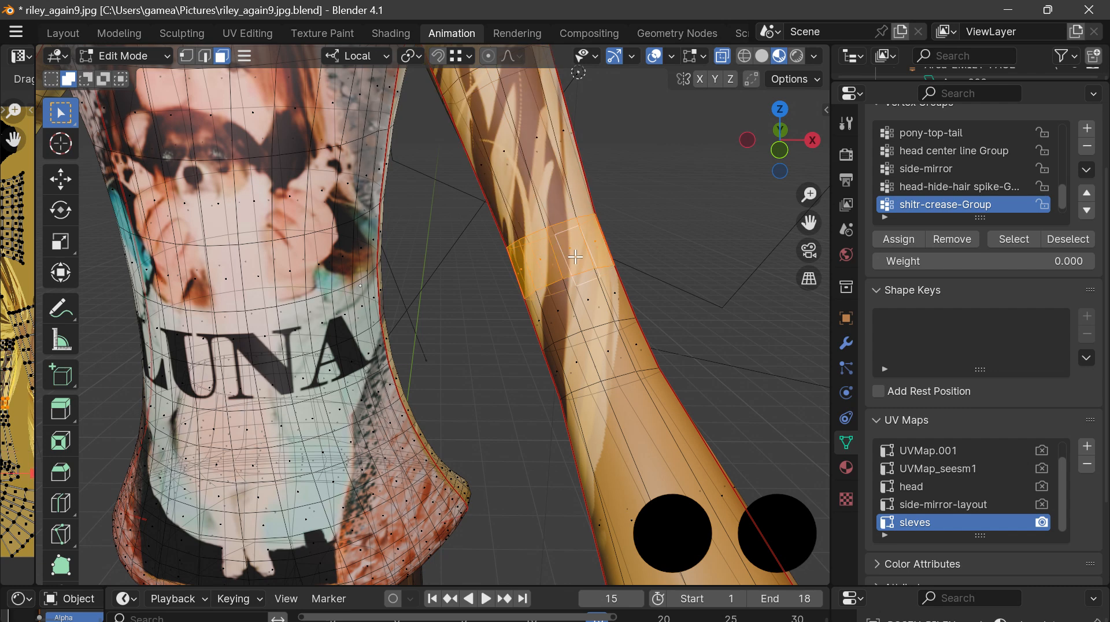
pyautogui.hotkey('alt', 'a')
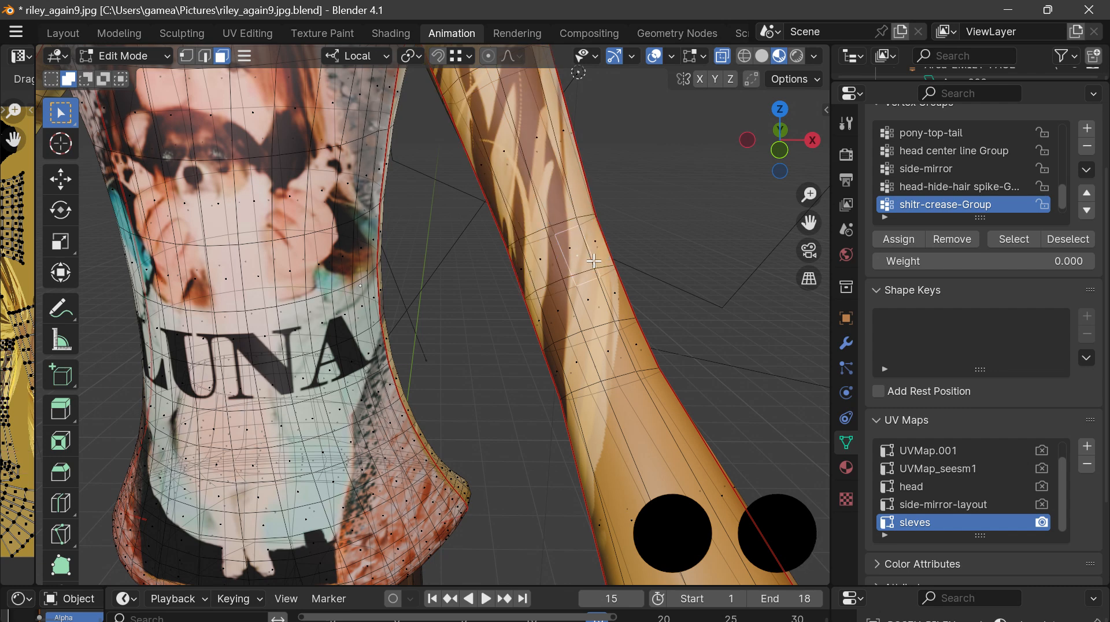
pyautogui.hotkey('ctrl', 'z')
pyautogui.hotkey('ctrl', 'z')
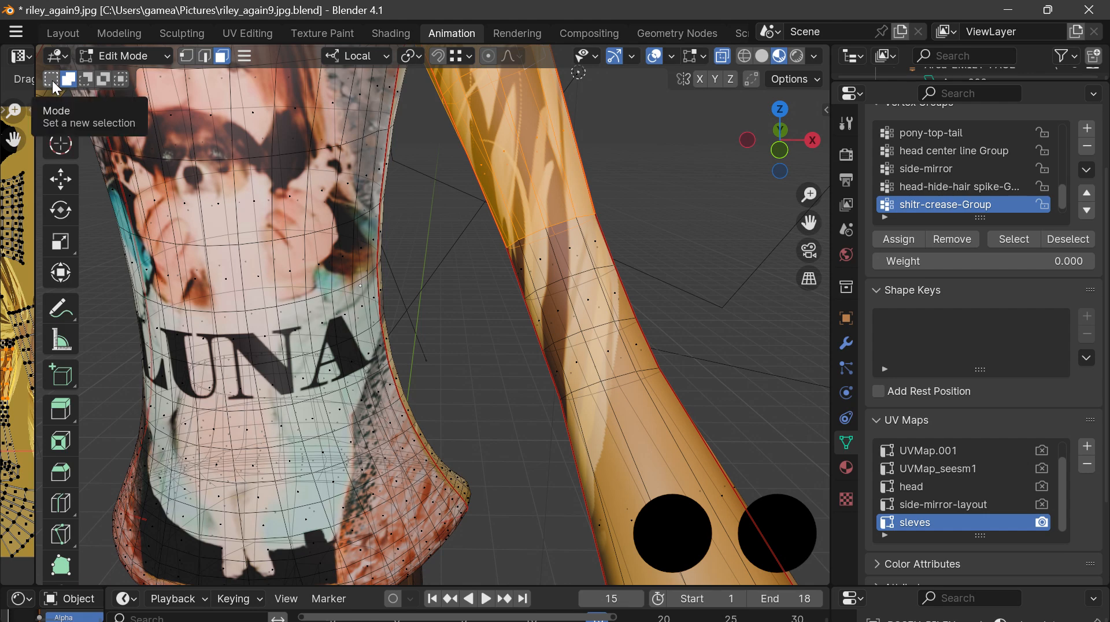
# Extend the face selection with the next two face loops down the sleeve towards the elbow
pyautogui.keyDown('alt'); pyautogui.keyDown('shift'); pyautogui.click(589, 249); pyautogui.keyUp('shift'); pyautogui.keyUp('alt')
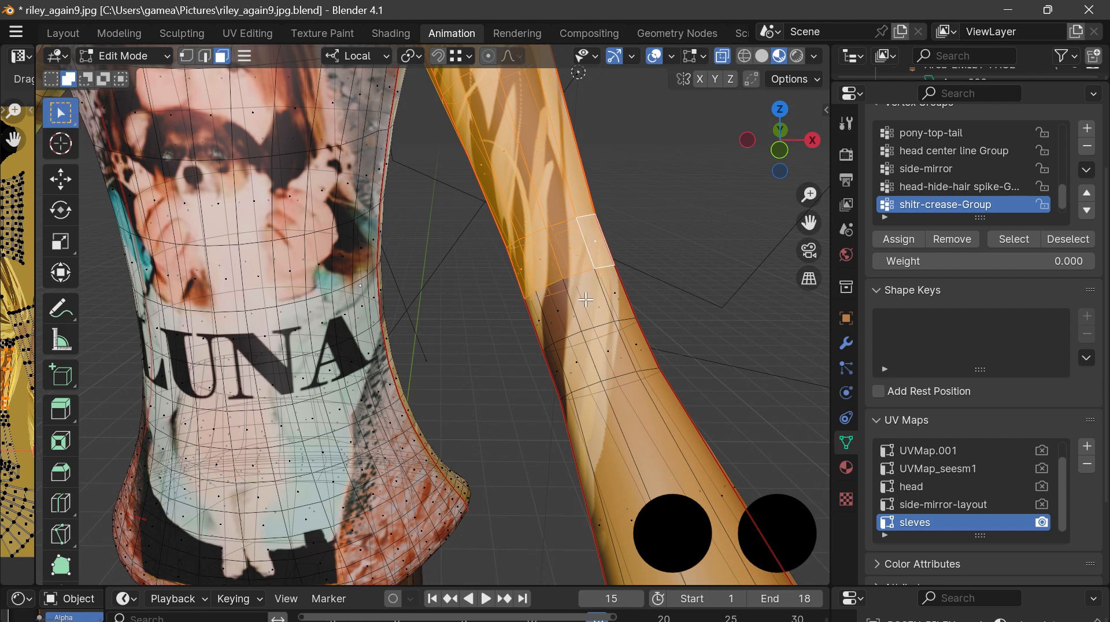
pyautogui.keyDown('alt'); pyautogui.keyDown('shift'); pyautogui.click(583, 324); pyautogui.keyUp('shift'); pyautogui.keyUp('alt')
pyautogui.scroll(4, 584, 324)
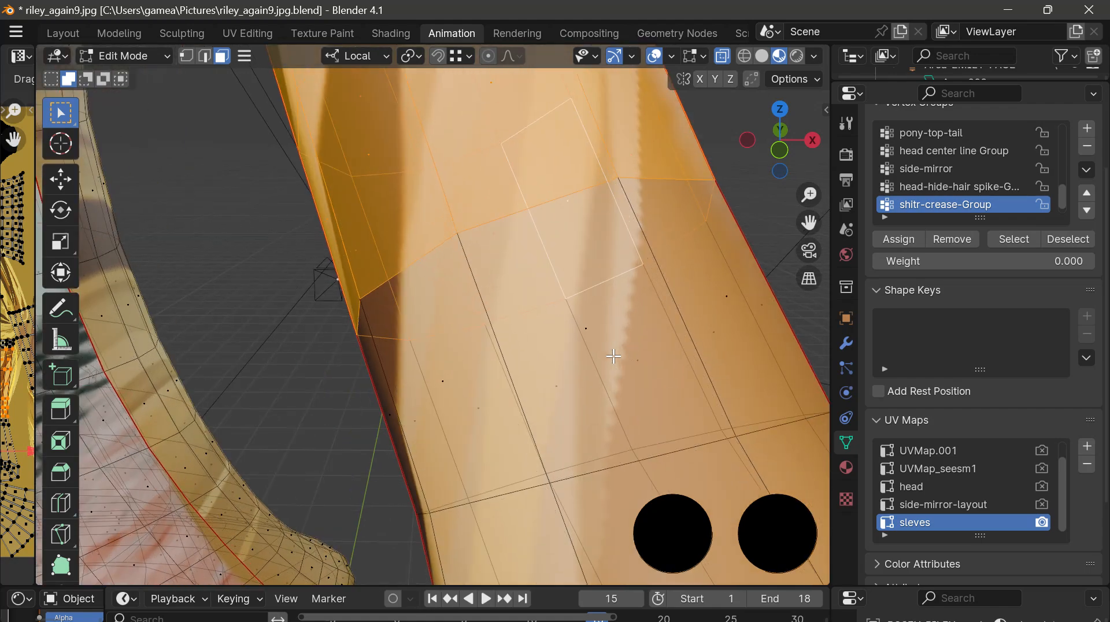
pyautogui.moveTo(806, 155)
pyautogui.mouseDown()
pyautogui.moveTo(768, 149)
pyautogui.moveTo(786, 155)
pyautogui.mouseUp()
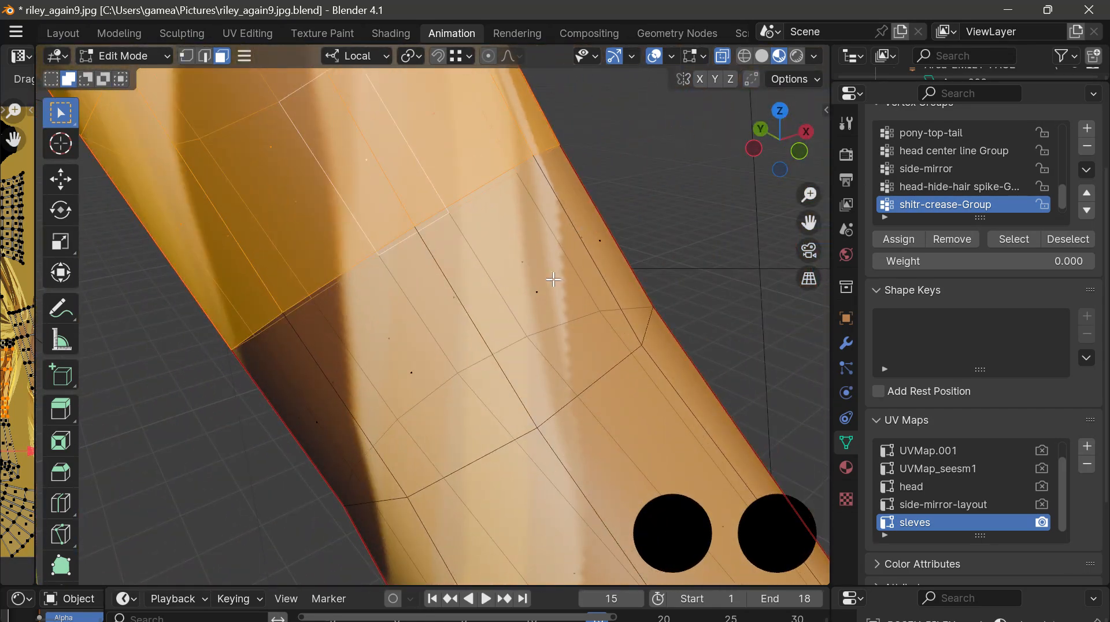
pyautogui.keyDown('ctrl'); pyautogui.click(536, 294); pyautogui.keyUp('ctrl')
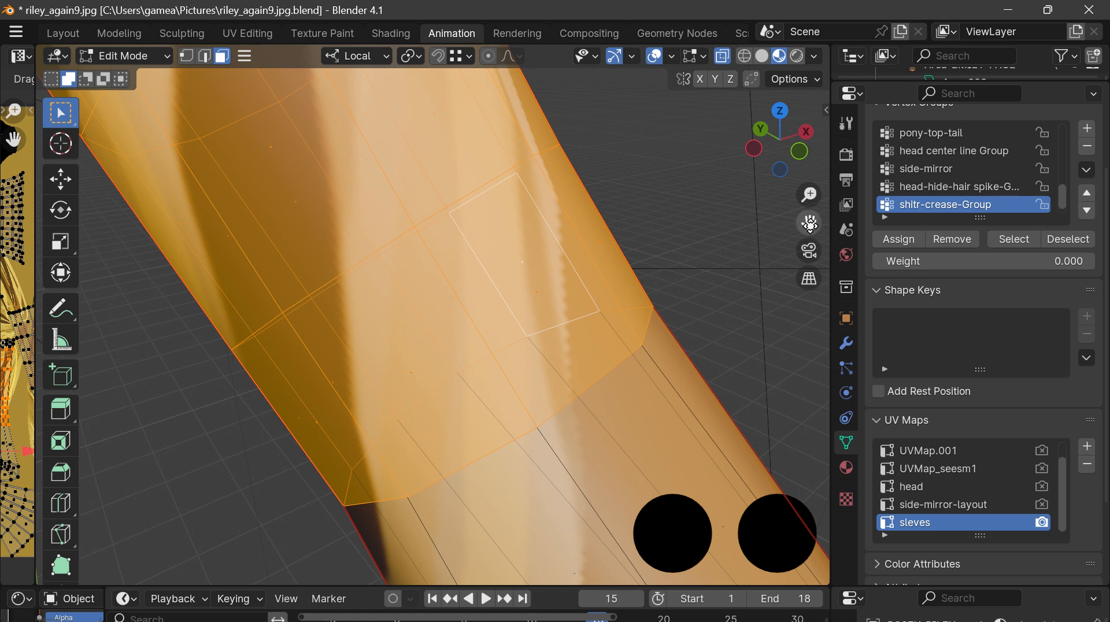
pyautogui.scroll(-4, 679, 430)
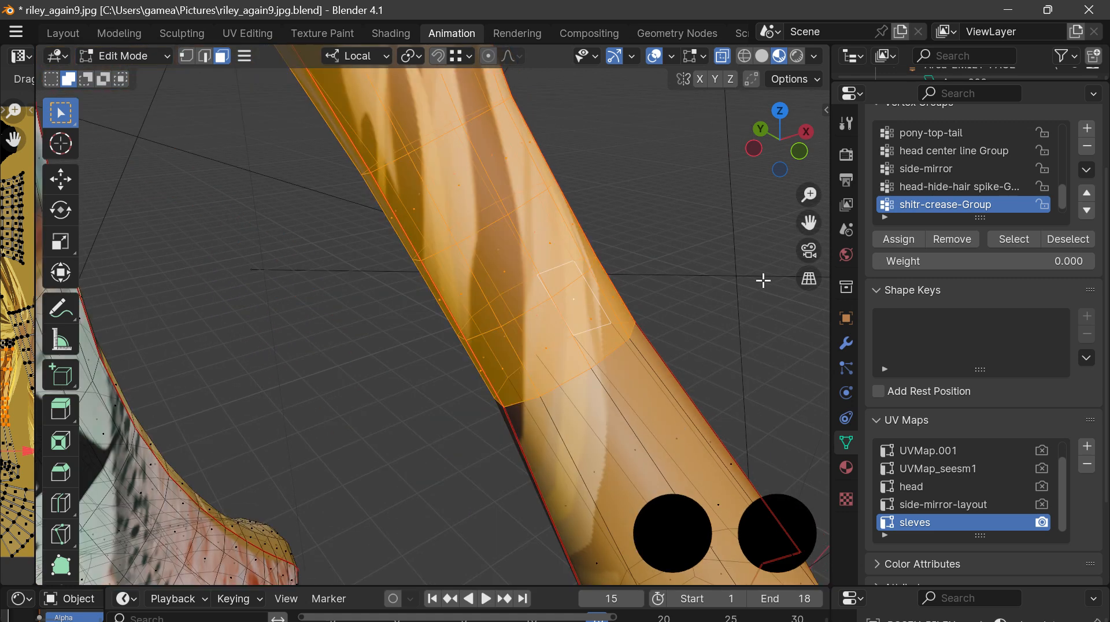
# Add the forearm's long face loop and all the faces at the flared sleeve end to the selection
pyautogui.moveTo(809, 223); pyautogui.dragTo(669, 356)
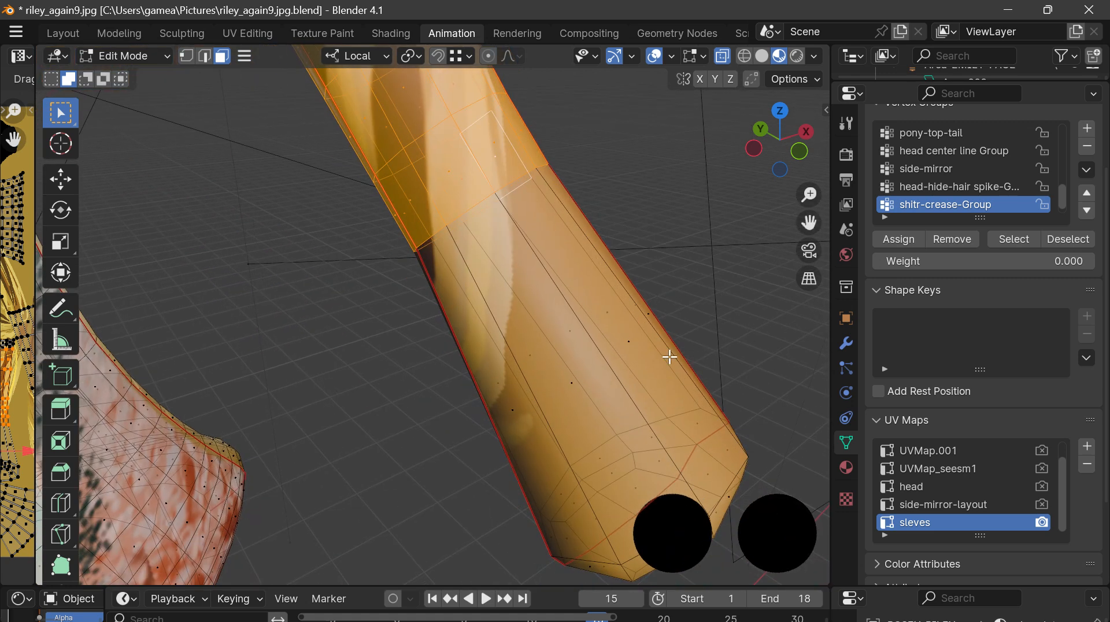
pyautogui.keyDown('shift'); pyautogui.click(626, 344); pyautogui.keyUp('shift')
pyautogui.keyDown('shift'); pyautogui.click(626, 344); pyautogui.keyUp('shift')
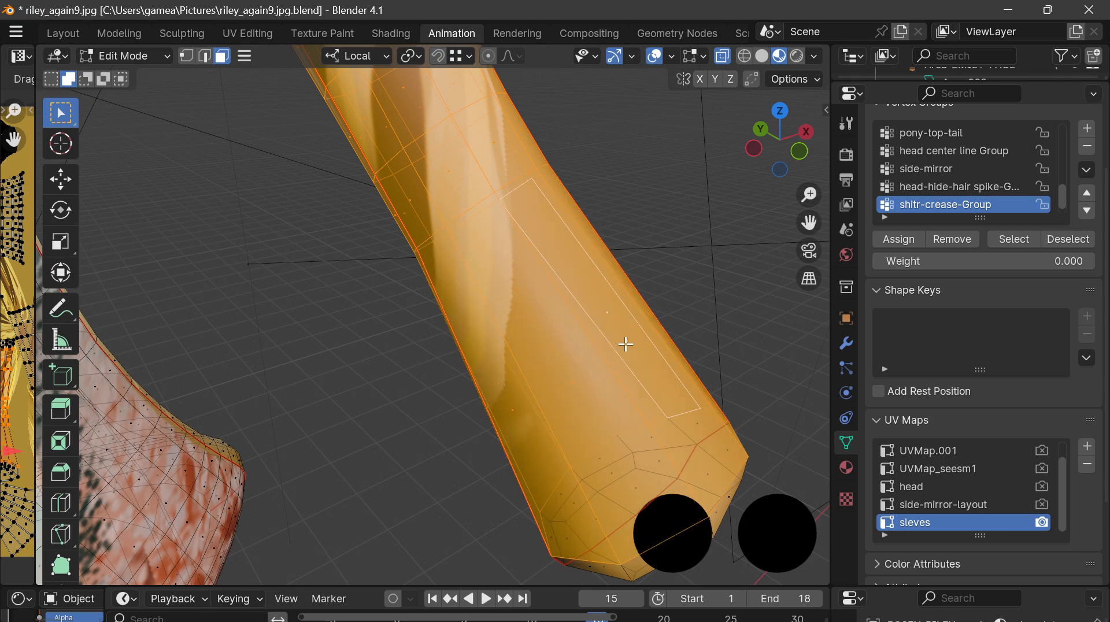
pyautogui.moveTo(796, 157); pyautogui.dragTo(779, 330)
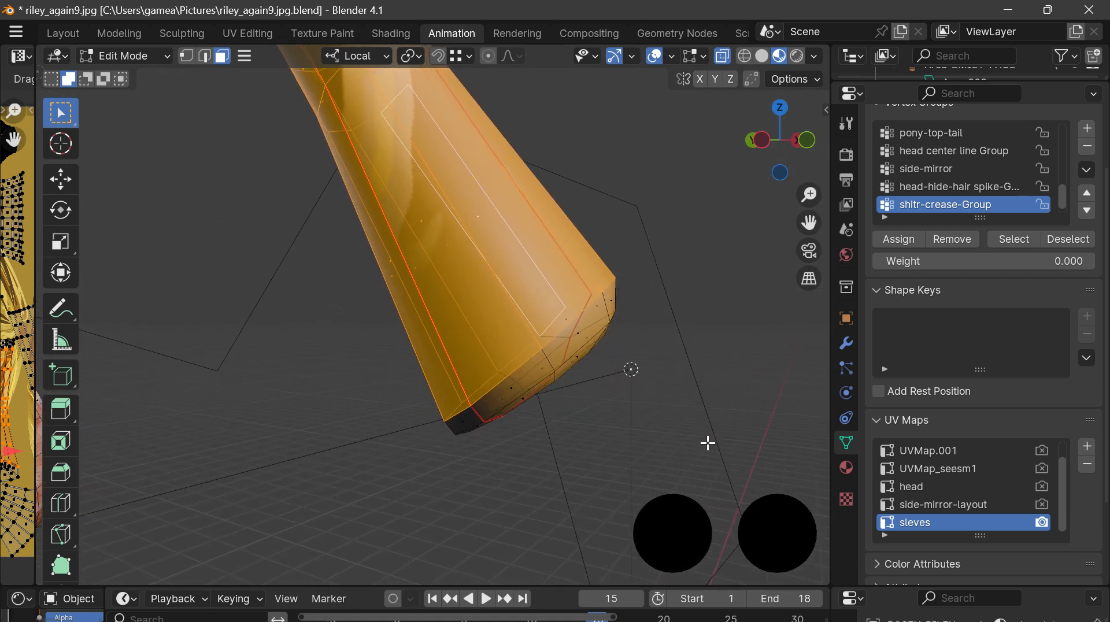
pyautogui.moveTo(706, 443); pyautogui.dragTo(372, 243)
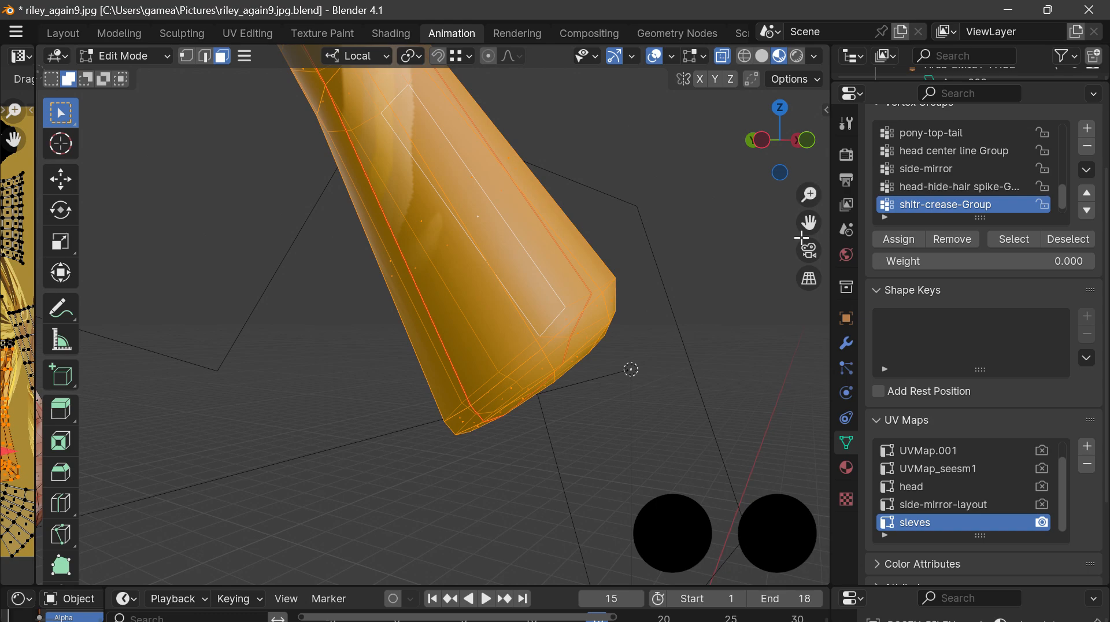
pyautogui.moveTo(808, 223)
pyautogui.mouseDown()
pyautogui.moveTo(758, 224)
pyautogui.moveTo(808, 222)
pyautogui.mouseUp()
pyautogui.moveTo(781, 171); pyautogui.dragTo(703, 191)
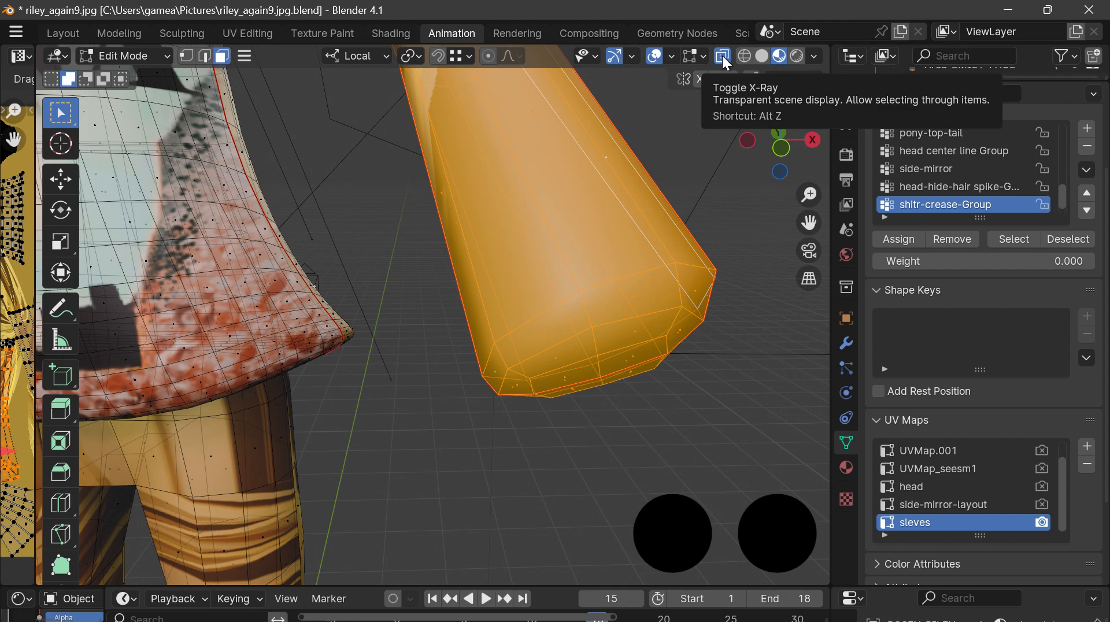
# Align the view to the front and activate the Rotate tool with the transform orientation set to Cursor
pyautogui.scroll(-4, 578, 250)
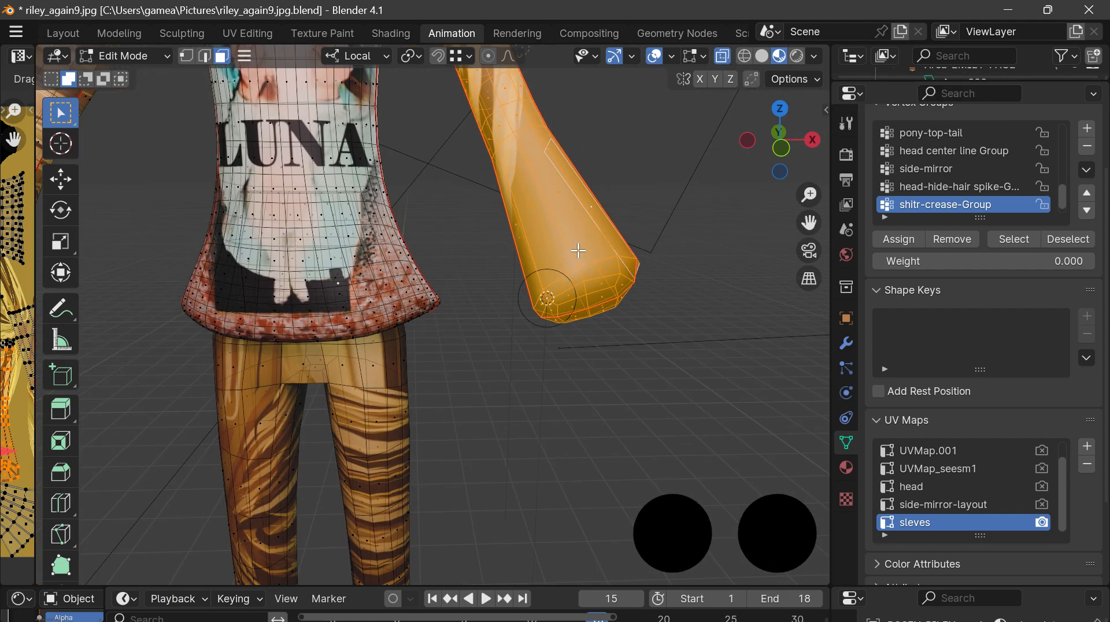
pyautogui.scroll(-2, 578, 250)
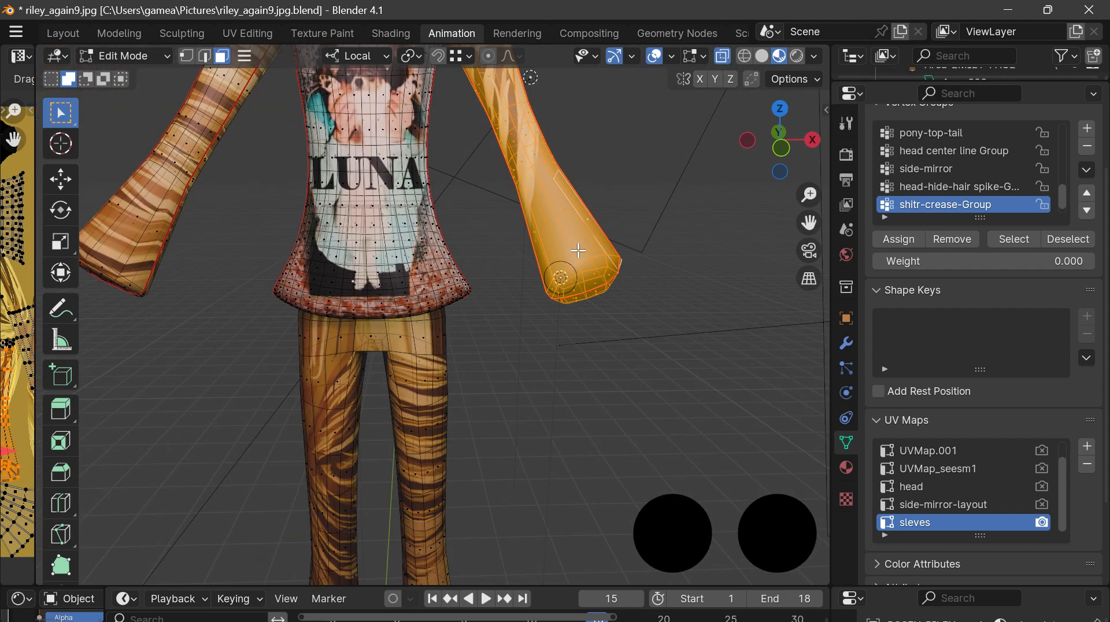
pyautogui.click(785, 147)
pyautogui.moveTo(809, 223); pyautogui.dragTo(792, 300)
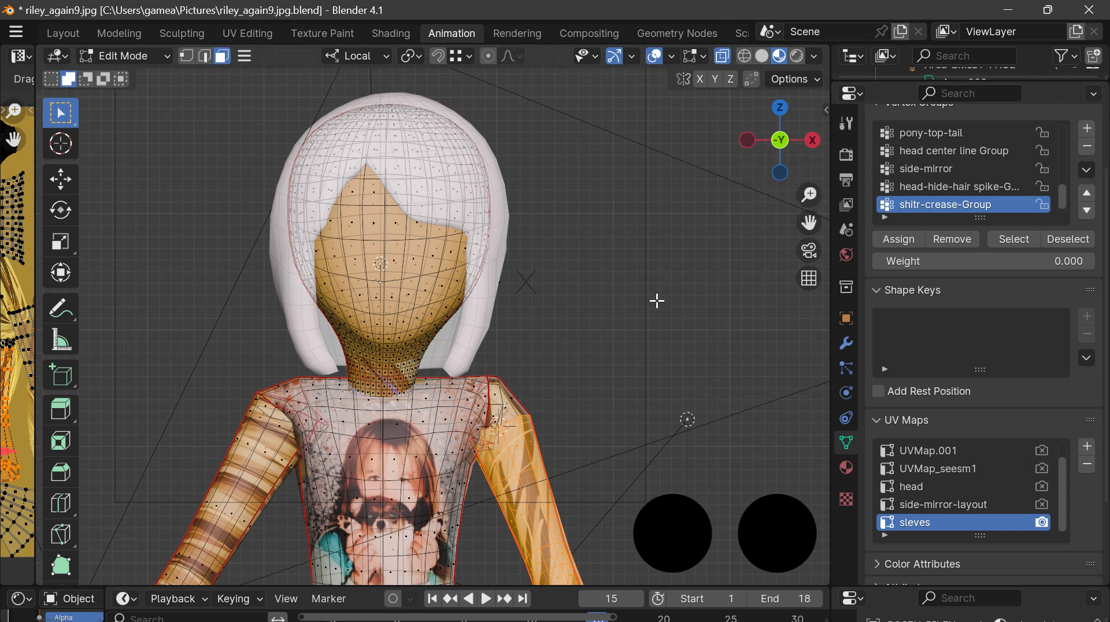
pyautogui.moveTo(809, 223); pyautogui.dragTo(667, 98)
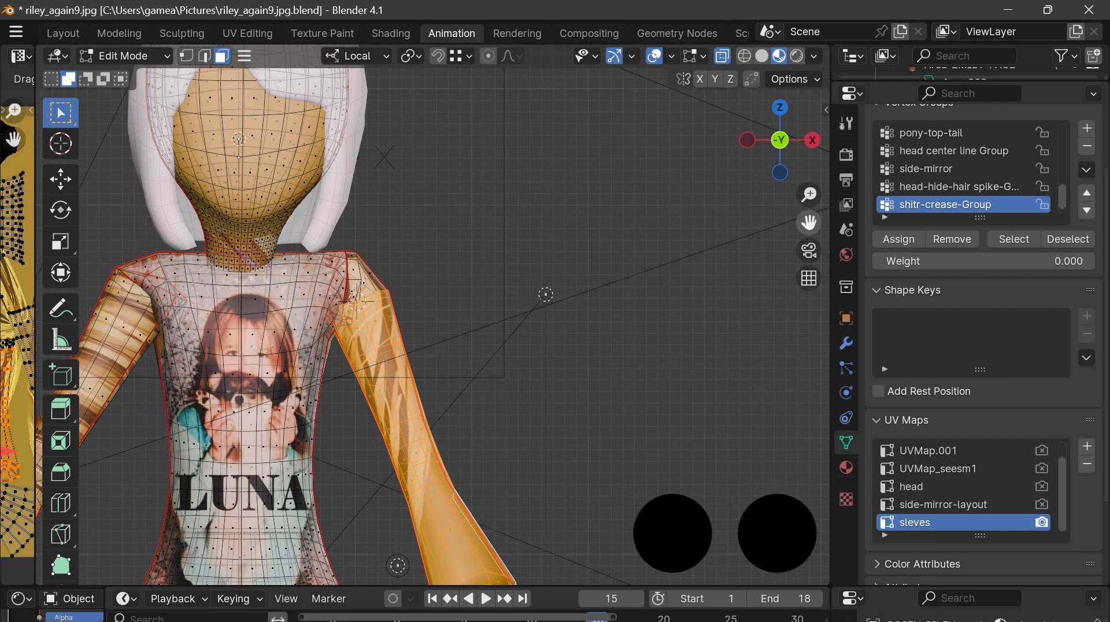
pyautogui.click(64, 211)
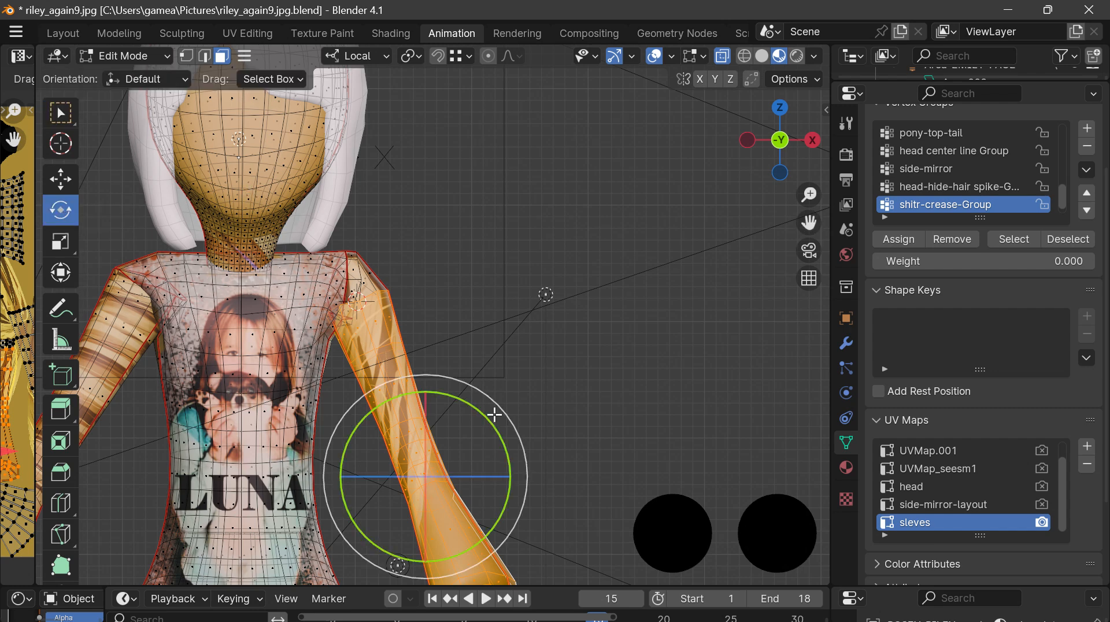
pyautogui.click(356, 56)
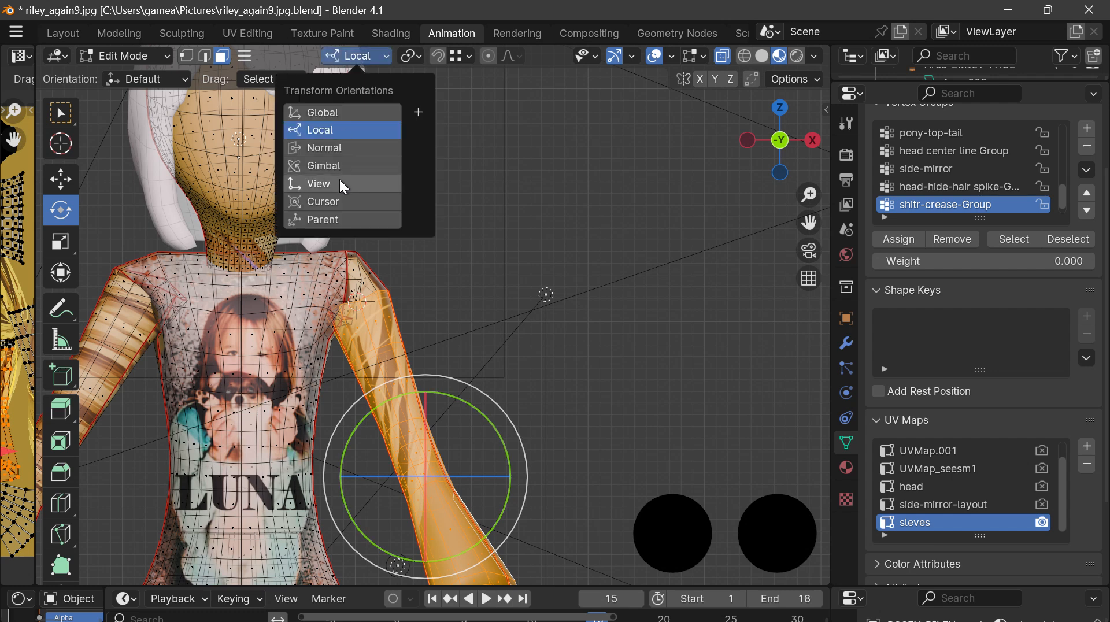
pyautogui.click(312, 204)
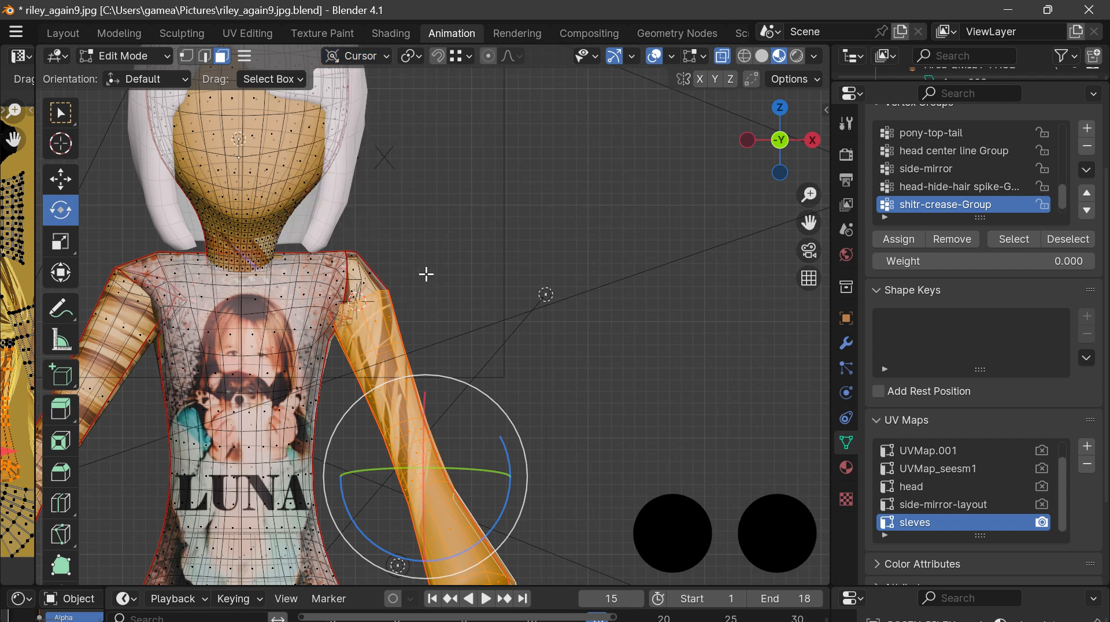
# Clear the face selection and select the edge loop around the top of the sleeve at the shoulder in edge select mode
pyautogui.hotkey('alt', 'a')
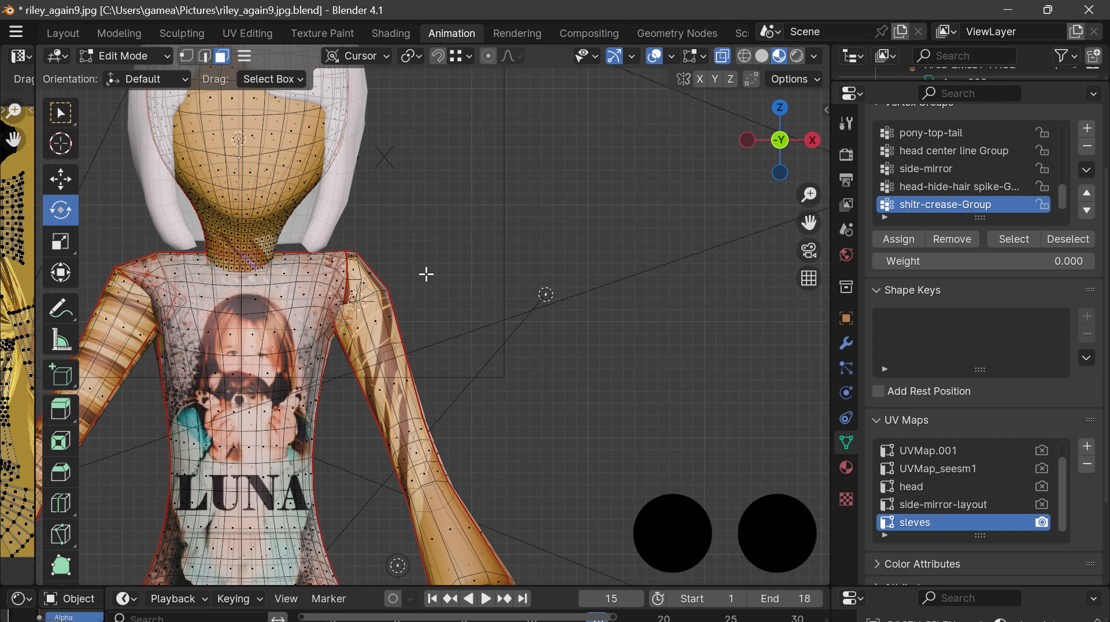
pyautogui.scroll(8, 363, 297)
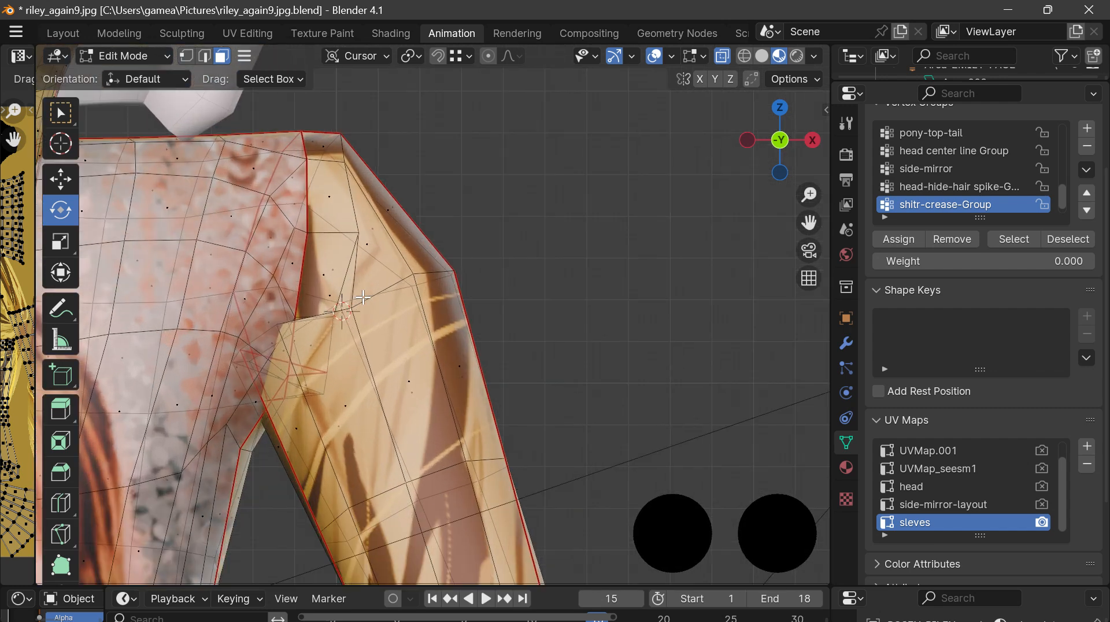
pyautogui.keyDown('alt'); pyautogui.click(399, 284); pyautogui.keyUp('alt')
pyautogui.hotkey('alt', 'a')
pyautogui.click(207, 55)
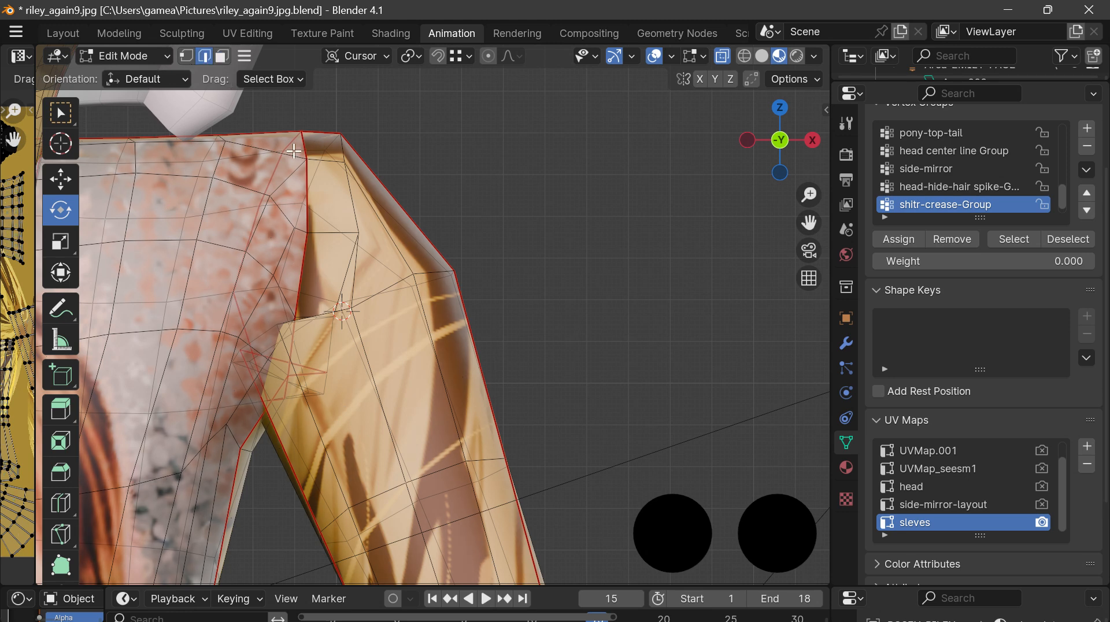
pyautogui.click(425, 272)
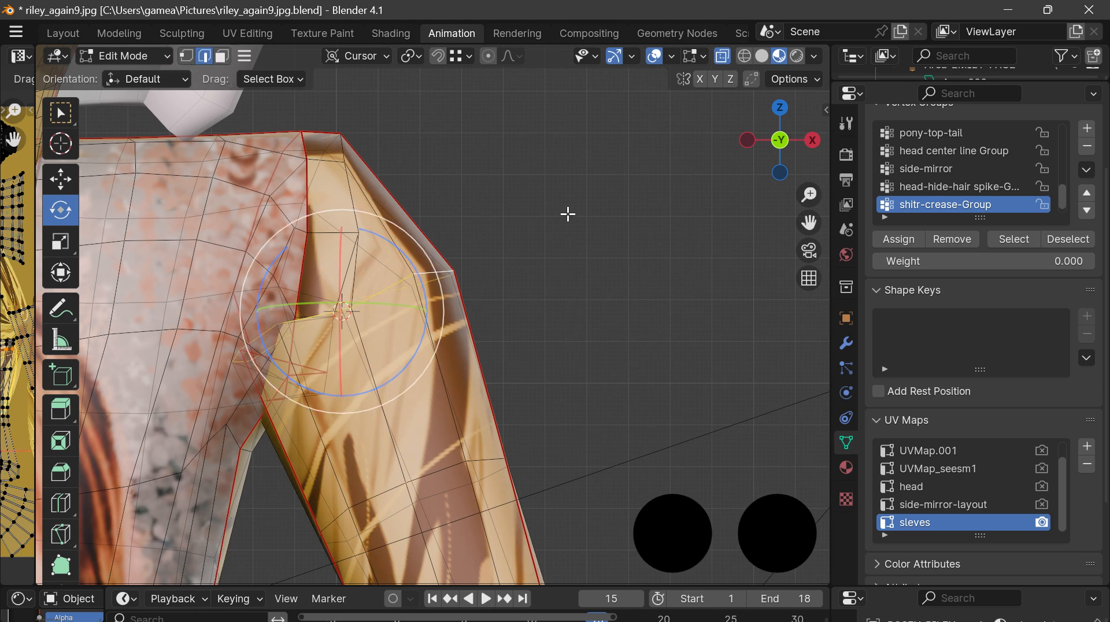
# Select the face loop around the top of the upper sleeve in face select mode and try rotating it
pyautogui.moveTo(808, 223); pyautogui.dragTo(841, 130)
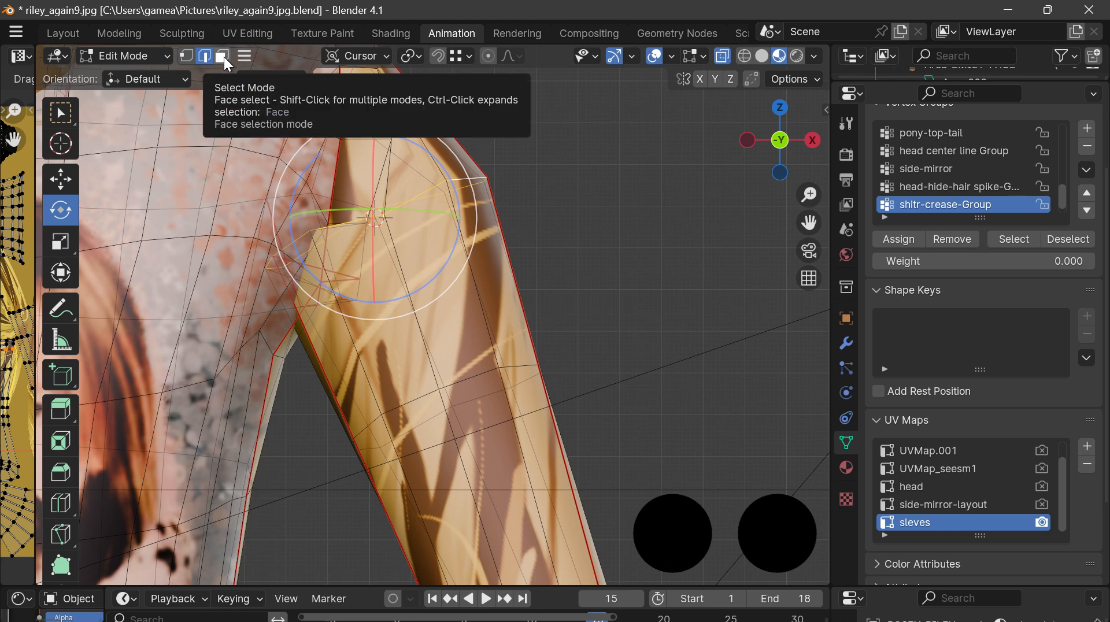
pyautogui.click(222, 56)
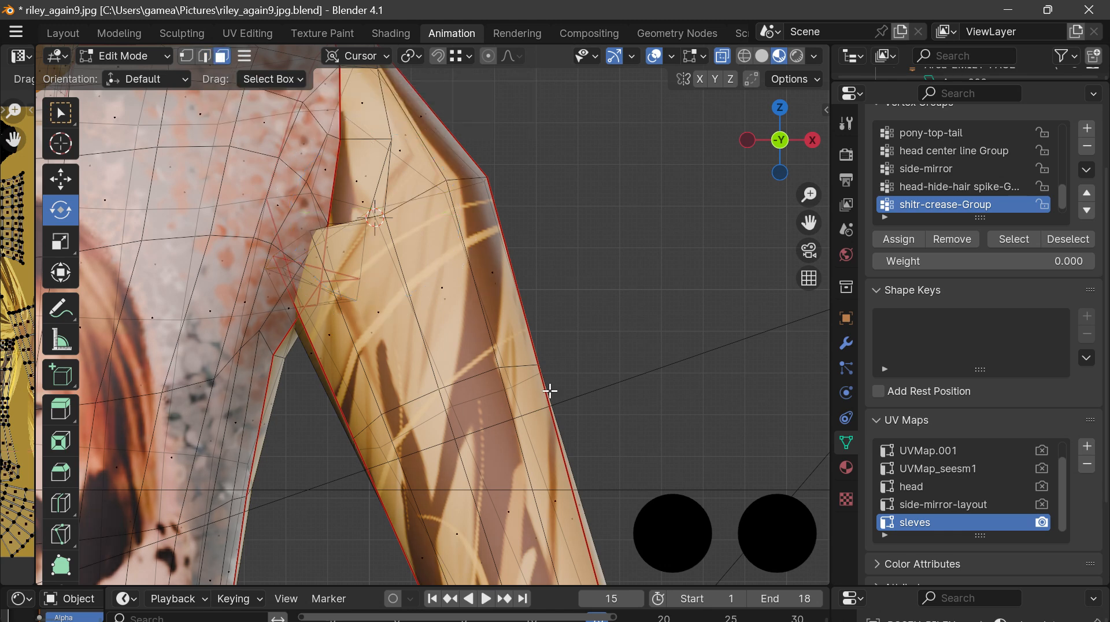
pyautogui.click(440, 288)
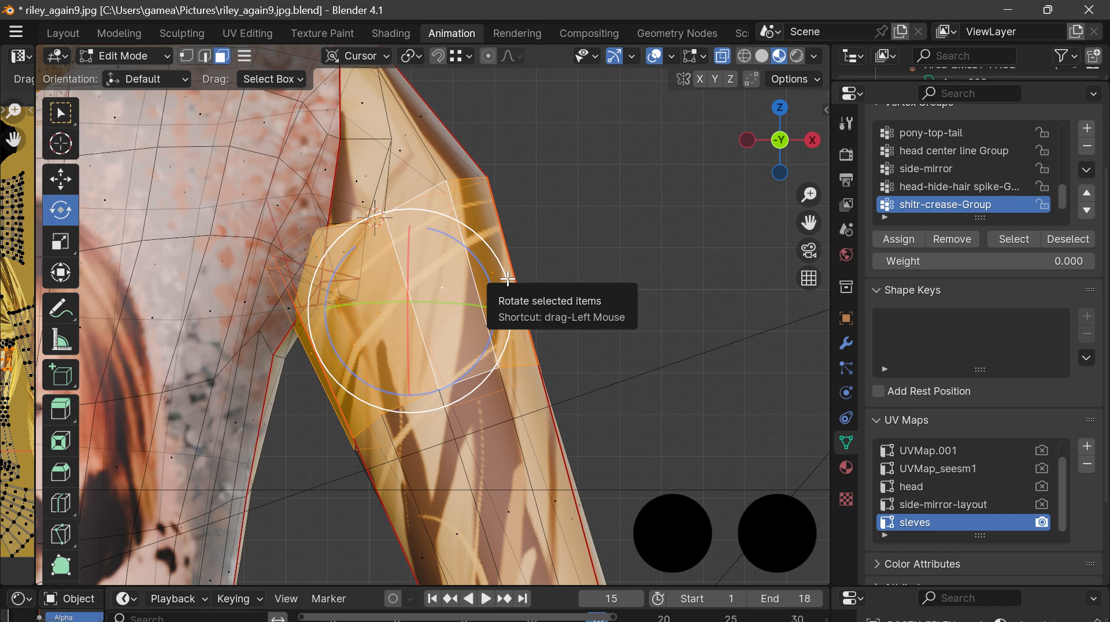
pyautogui.moveTo(507, 279); pyautogui.dragTo(501, 232)
pyautogui.hotkey('ctrl', 'z')
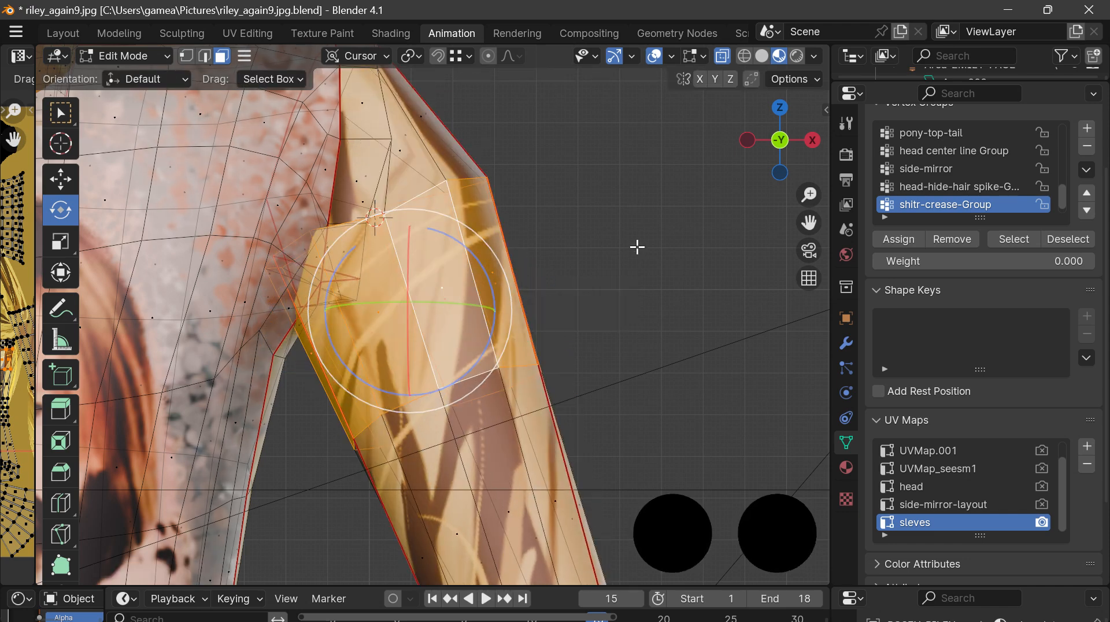
# Extend the face selection with the next face loop down the upper sleeve
pyautogui.scroll(-2, 715, 268)
pyautogui.moveTo(820, 213); pyautogui.dragTo(507, 306)
pyautogui.keyDown('shift'); pyautogui.click(471, 296); pyautogui.keyUp('shift')
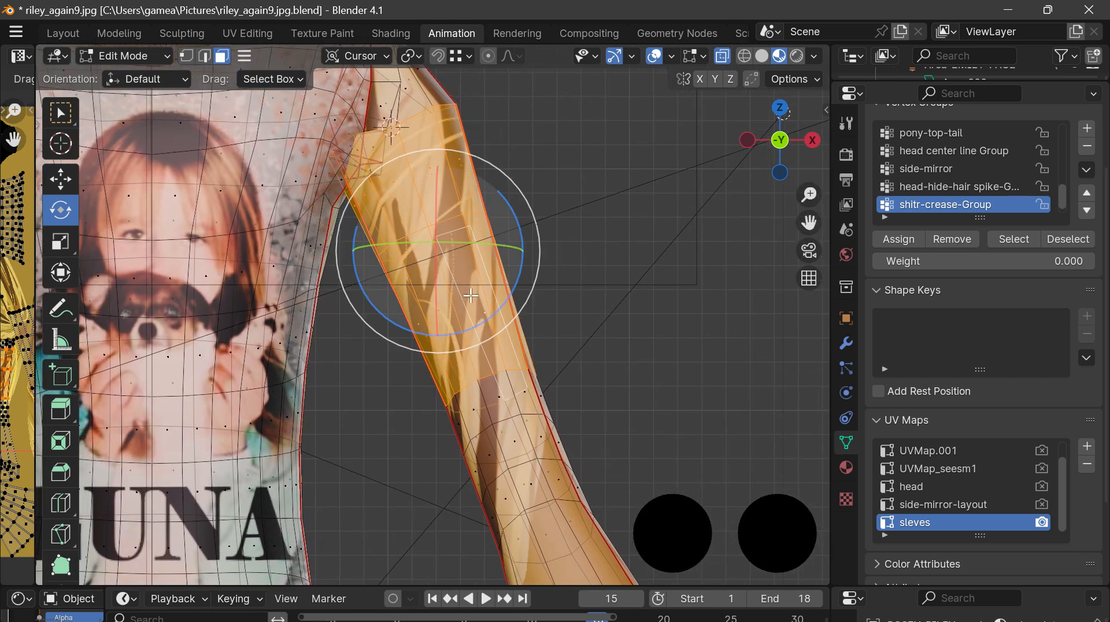
# Try to extend the selection down the sleeve by adding face loops and single faces around the elbow
pyautogui.keyDown('shift'); pyautogui.click(496, 402); pyautogui.keyUp('shift')
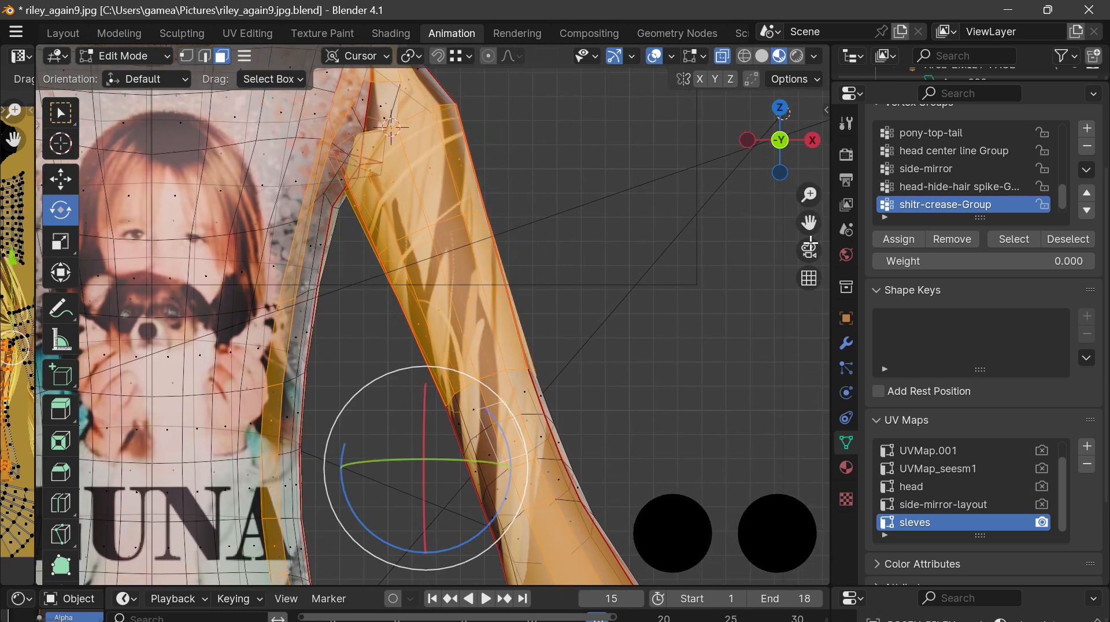
pyautogui.moveTo(809, 223); pyautogui.dragTo(588, 294)
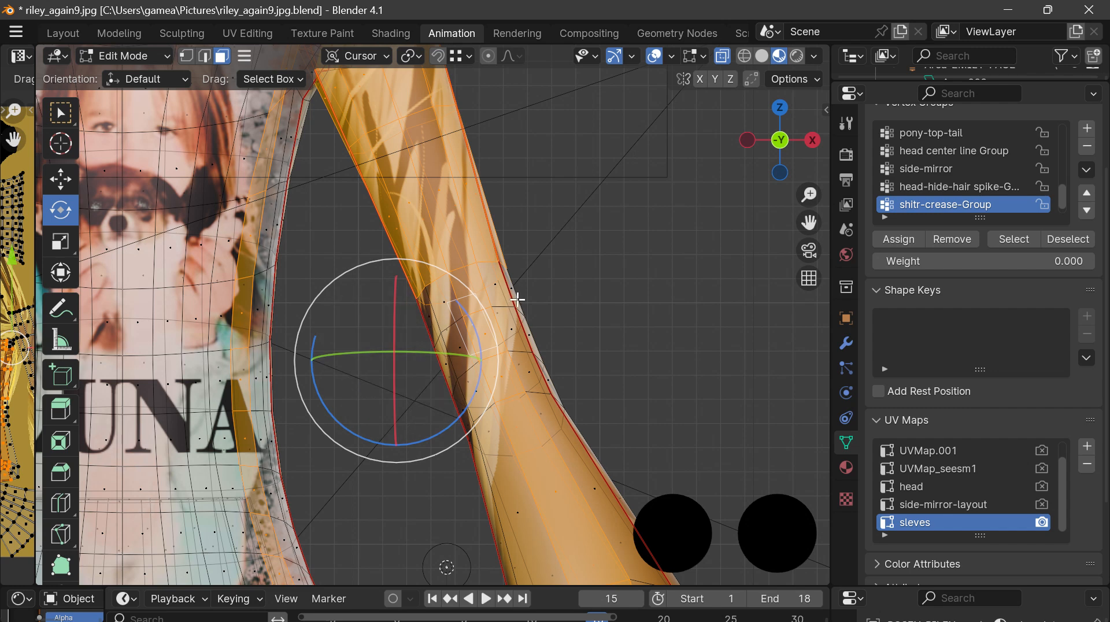
pyautogui.keyDown('shift'); pyautogui.click(490, 288); pyautogui.keyUp('shift')
pyautogui.keyDown('shift'); pyautogui.click(440, 303); pyautogui.keyUp('shift')
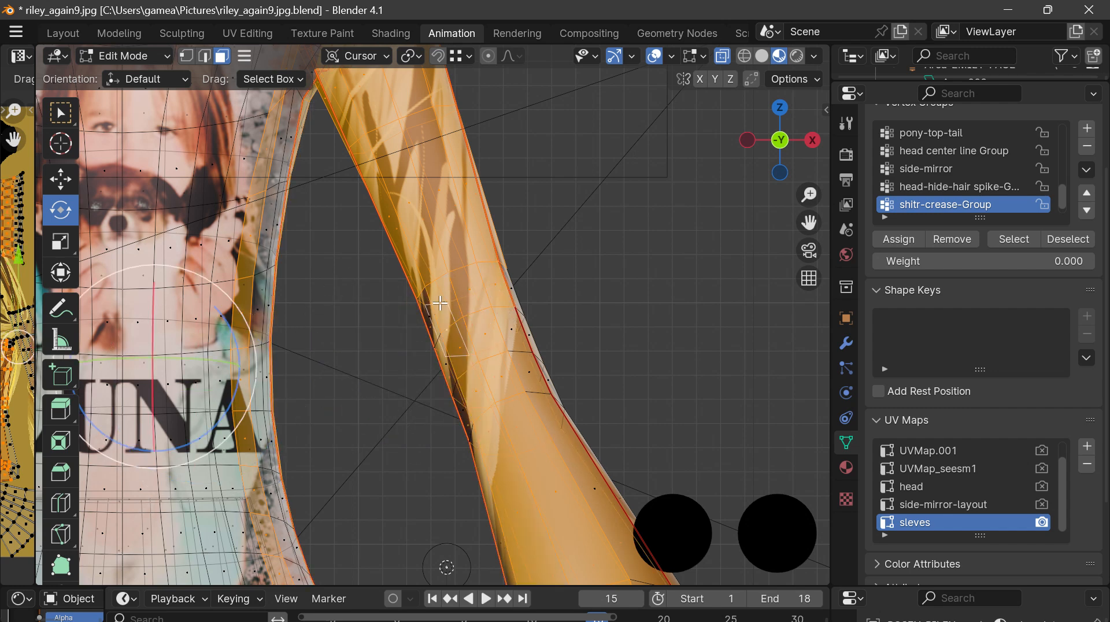
pyautogui.keyDown('shift'); pyautogui.click(424, 310); pyautogui.keyUp('shift')
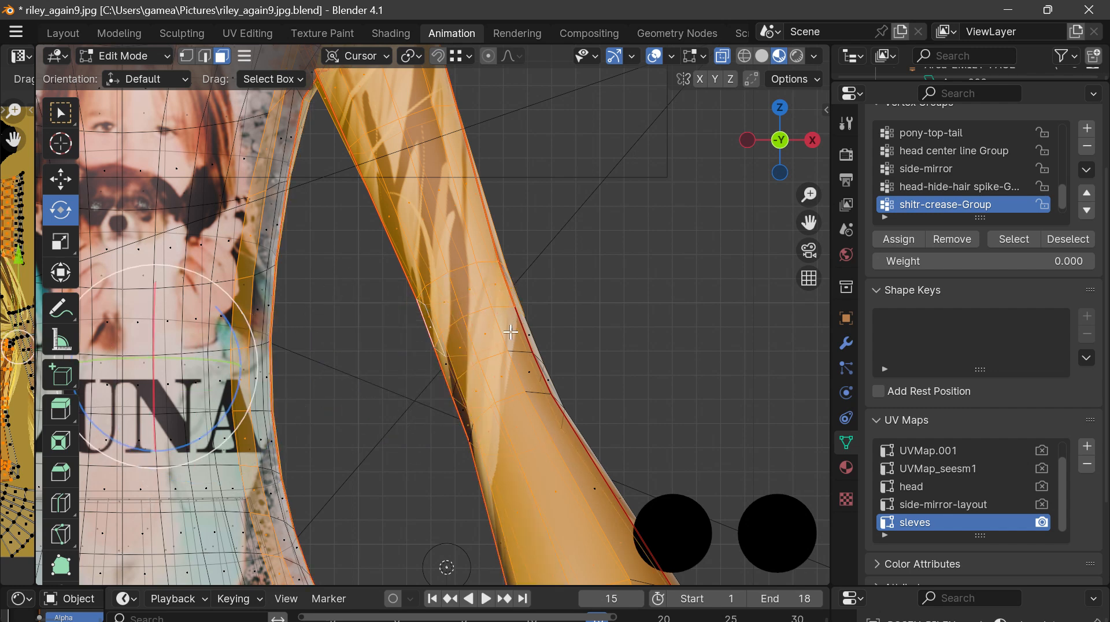
pyautogui.keyDown('shift'); pyautogui.click(511, 331); pyautogui.keyUp('shift')
pyautogui.keyDown('shift'); pyautogui.click(528, 371); pyautogui.keyUp('shift')
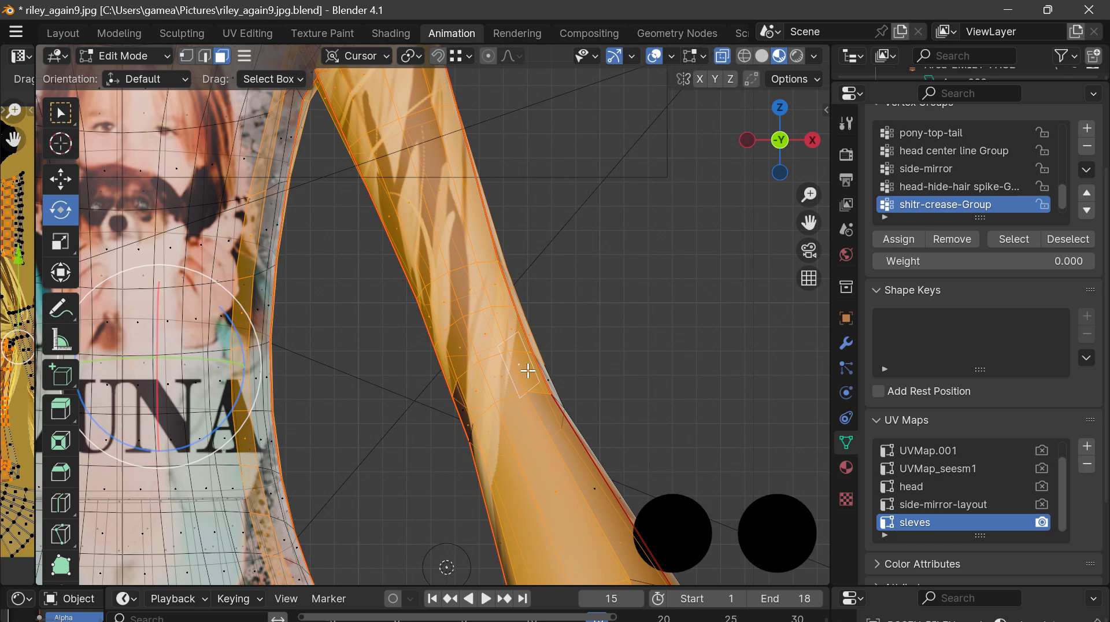
pyautogui.keyDown('shift'); pyautogui.click(463, 408); pyautogui.keyUp('shift')
# Try to add the remaining unselected faces on the flared forearm and sleeve end to the selection
pyautogui.moveTo(758, 168); pyautogui.dragTo(723, 225)
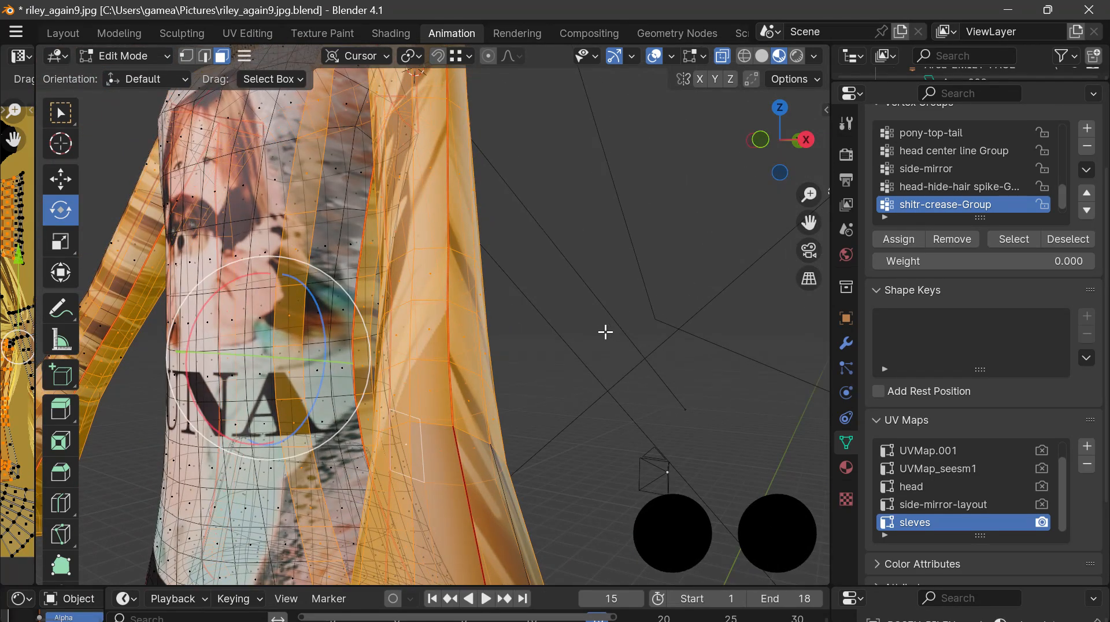
pyautogui.scroll(3, 557, 381)
pyautogui.scroll(-4, 557, 380)
pyautogui.moveTo(810, 221); pyautogui.dragTo(809, 65)
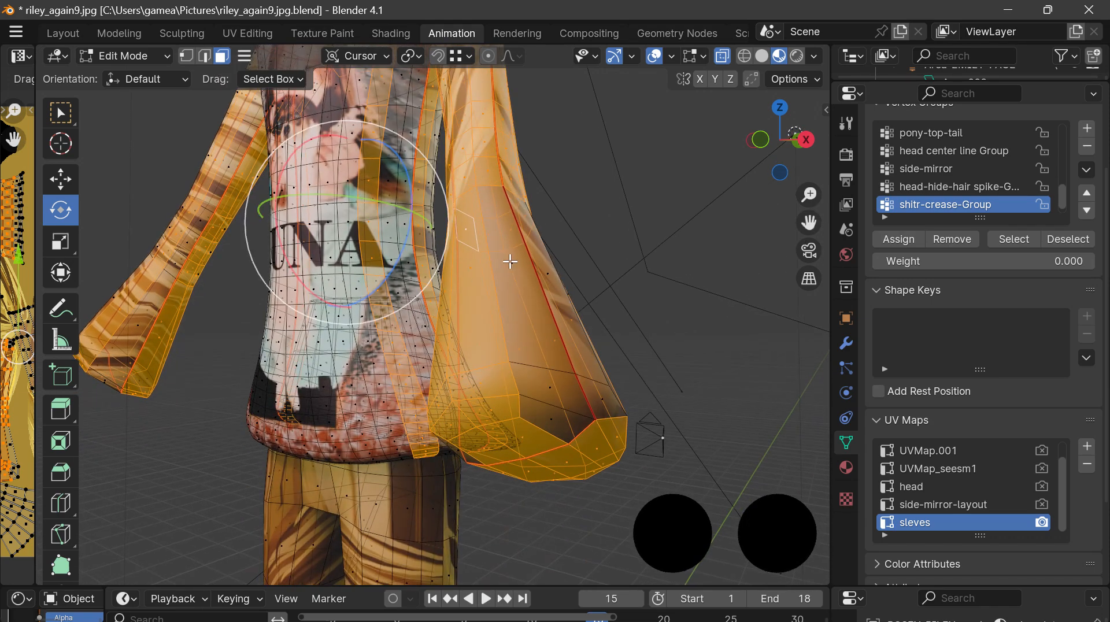
pyautogui.keyDown('shift'); pyautogui.click(509, 261); pyautogui.keyUp('shift')
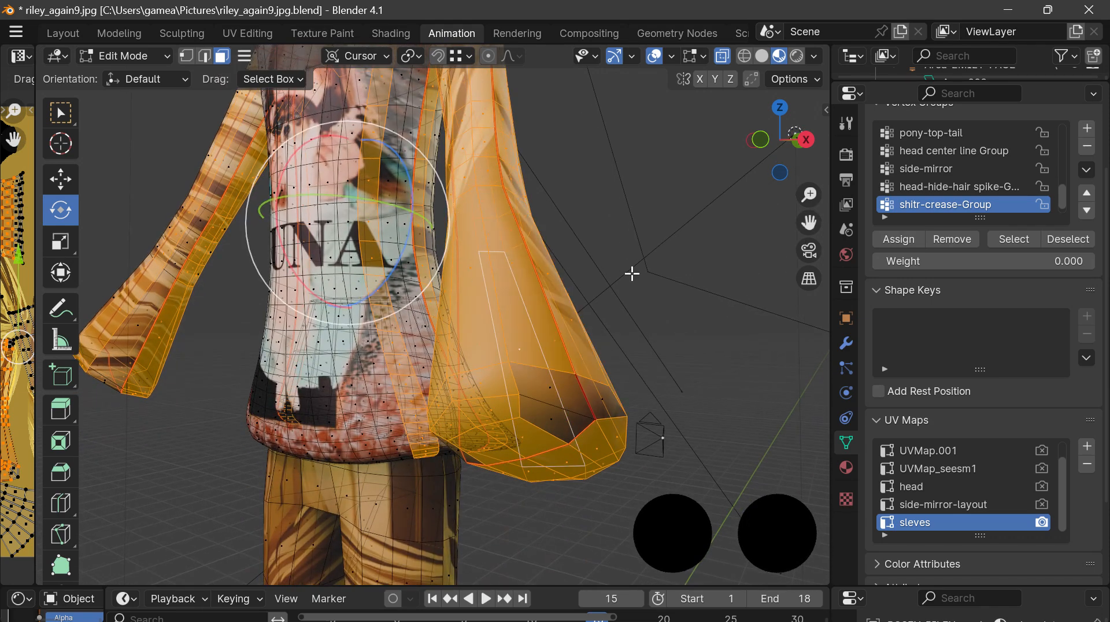
pyautogui.keyDown('shift'); pyautogui.click(548, 393); pyautogui.keyUp('shift')
pyautogui.keyDown('shift'); pyautogui.moveTo(604, 549); pyautogui.dragTo(507, 354); pyautogui.keyUp('shift')
pyautogui.moveTo(795, 132); pyautogui.dragTo(765, 157)
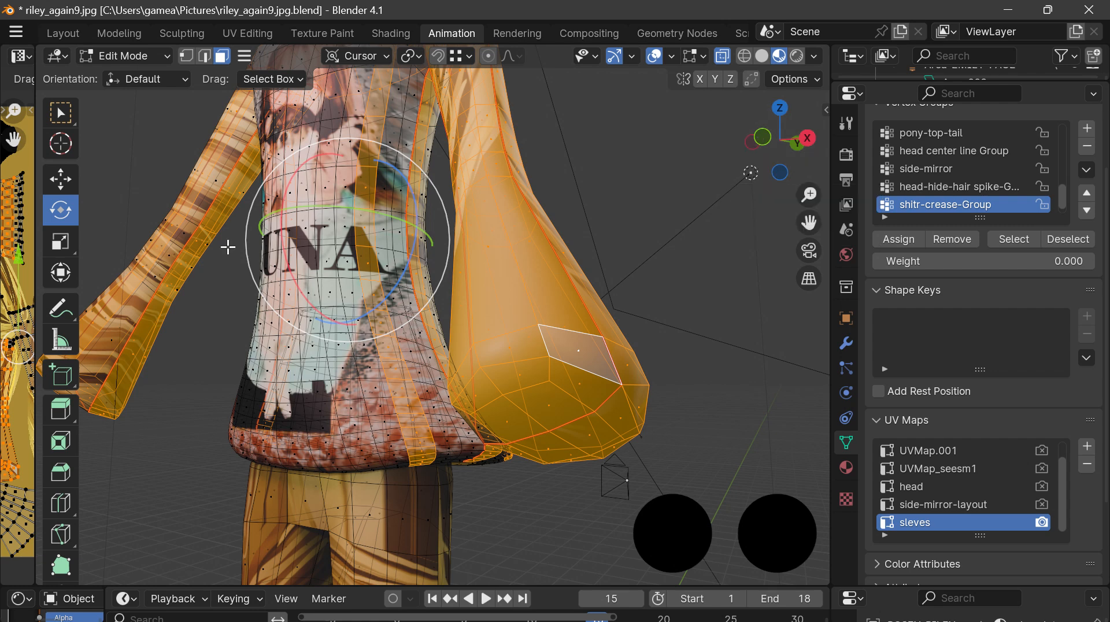
# Undo the latest selection additions back to the face loops on the upper sleeve
pyautogui.hotkey('ctrl', 'z')
pyautogui.hotkey('ctrl', 'z')
pyautogui.hotkey('ctrl', 'z')
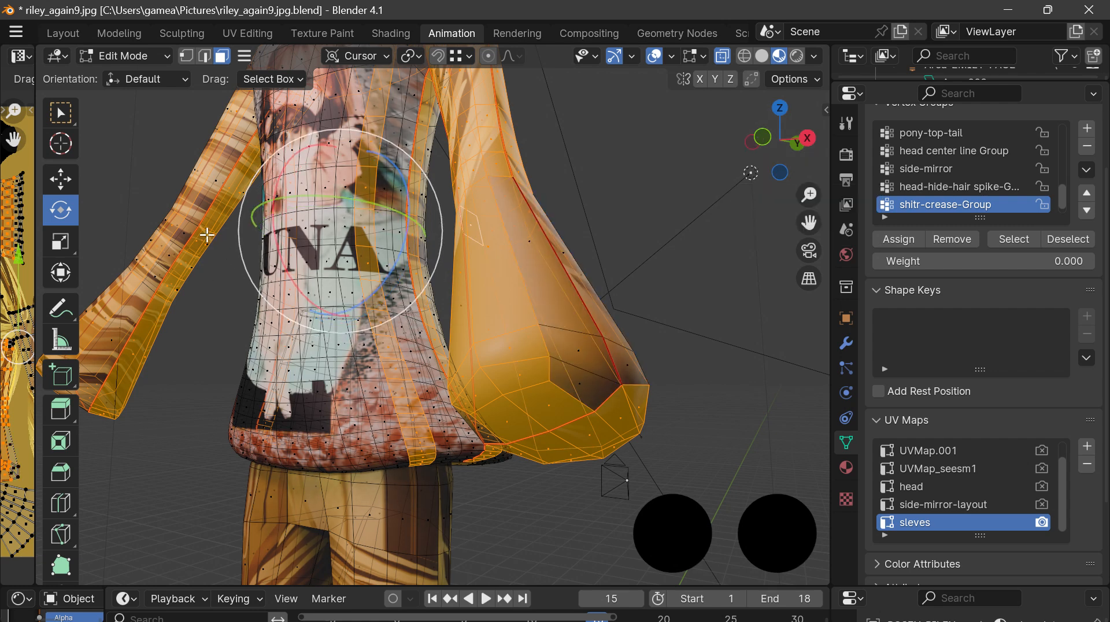
pyautogui.hotkey('ctrl', 'z')
pyautogui.hotkey('ctrl', 'z')
pyautogui.hotkey('ctrl', 'z')
pyautogui.hotkey('ctrl', 'z')
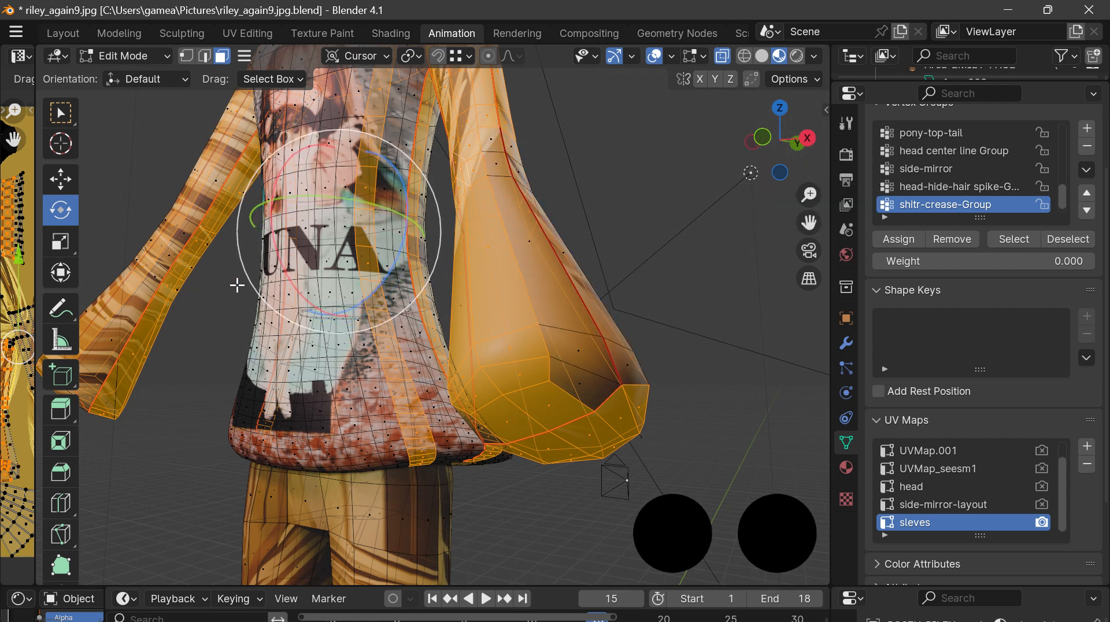
pyautogui.hotkey('ctrl', 'z')
pyautogui.hotkey('ctrl', 'z')
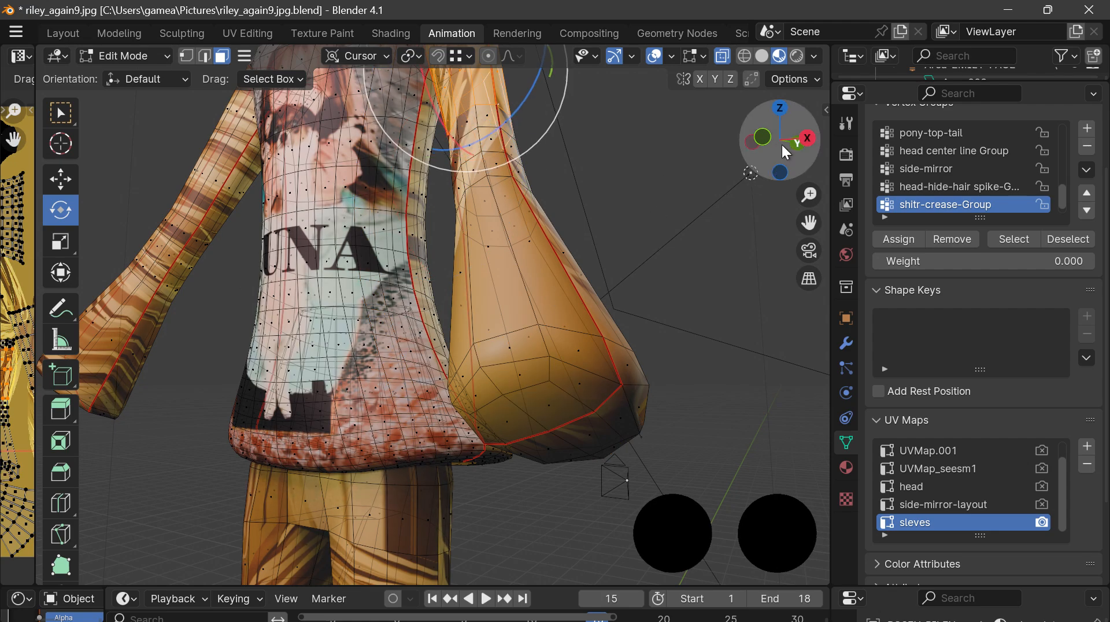
# Box-select the whole lower sleeve from the elbow to the flared end, adding it to the upper-sleeve selection
pyautogui.moveTo(781, 145); pyautogui.dragTo(578, 145)
pyautogui.moveTo(367, 377); pyautogui.dragTo(716, 444)
pyautogui.moveTo(781, 144); pyautogui.dragTo(767, 145)
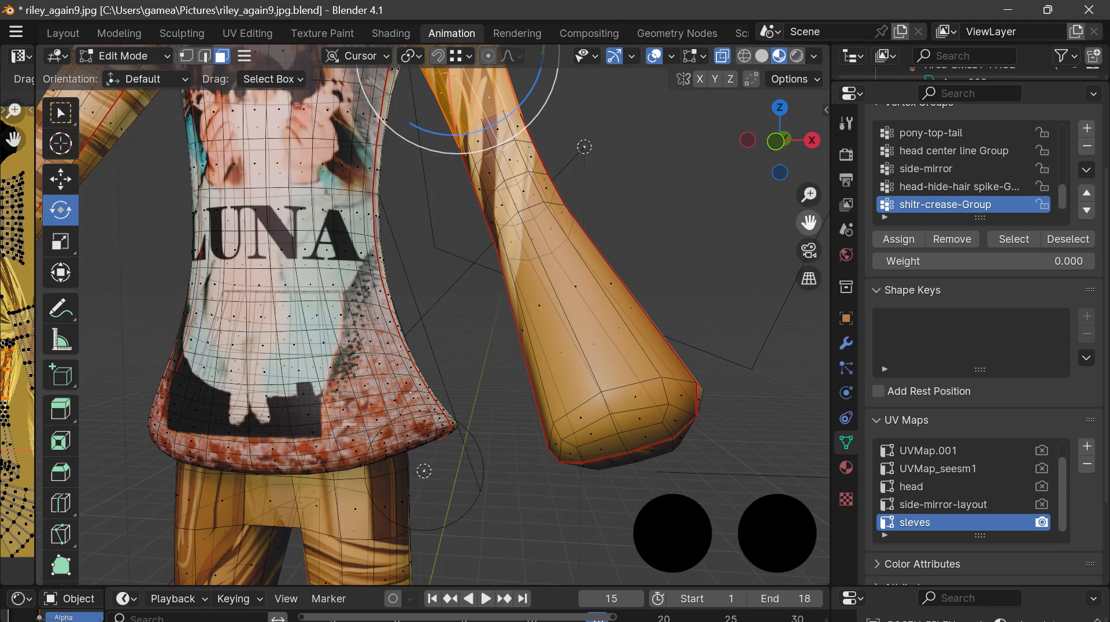
pyautogui.moveTo(808, 223); pyautogui.dragTo(783, 244)
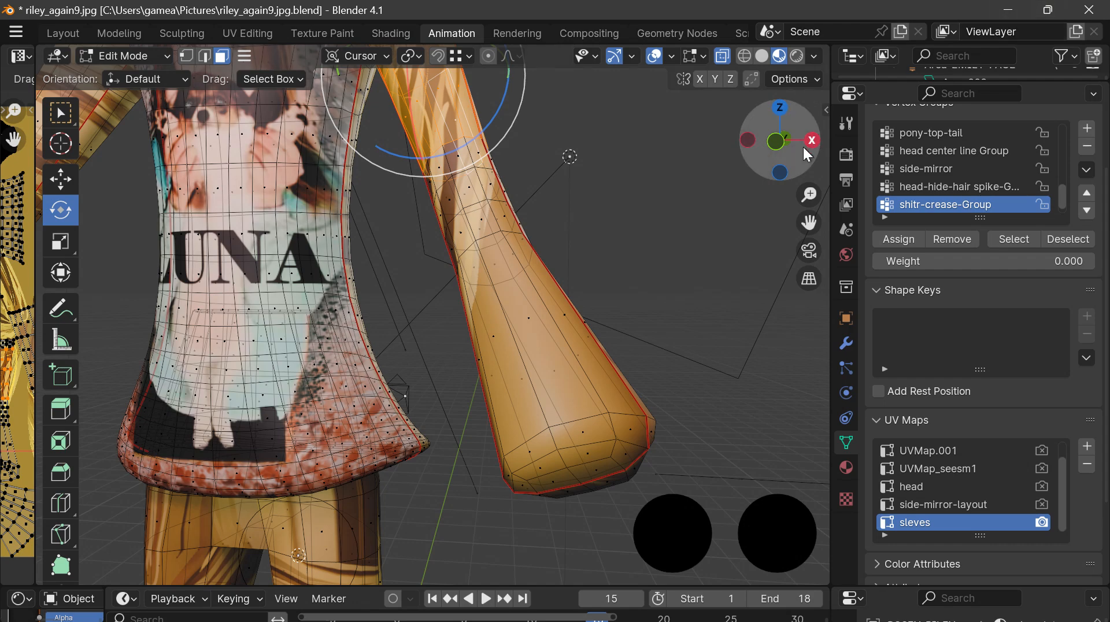
pyautogui.moveTo(802, 145); pyautogui.dragTo(769, 151)
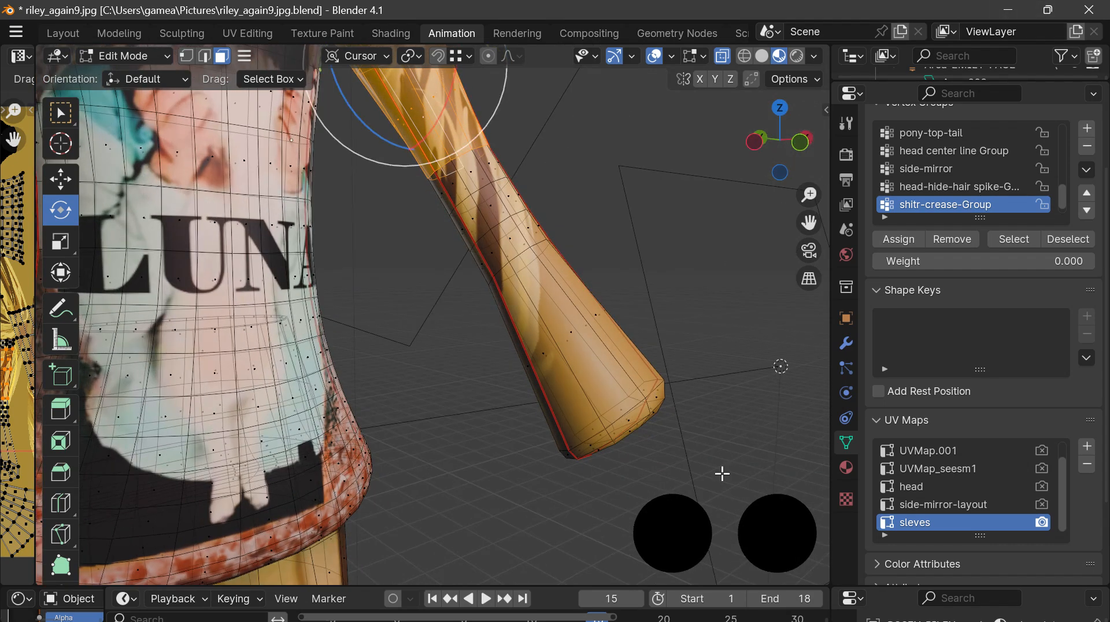
pyautogui.moveTo(734, 478); pyautogui.dragTo(414, 130)
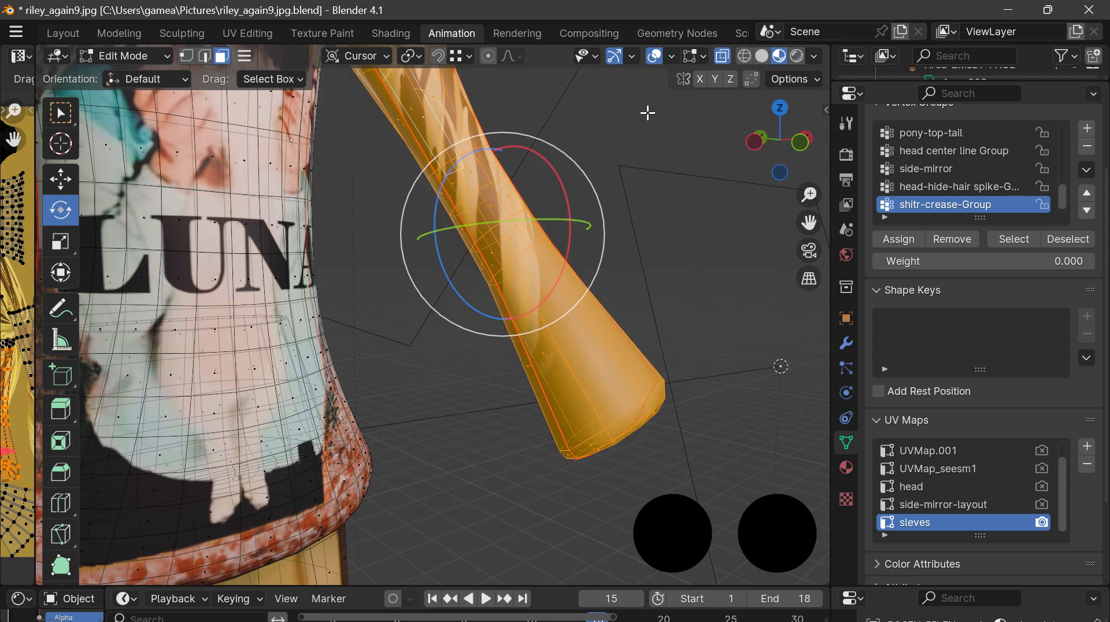
# Examine the selected sleeve and its upper boundary where it meets the shoulder, keeping the Rotate tool active
pyautogui.moveTo(784, 171)
pyautogui.mouseDown()
pyautogui.moveTo(387, 170)
pyautogui.moveTo(780, 166)
pyautogui.mouseUp()
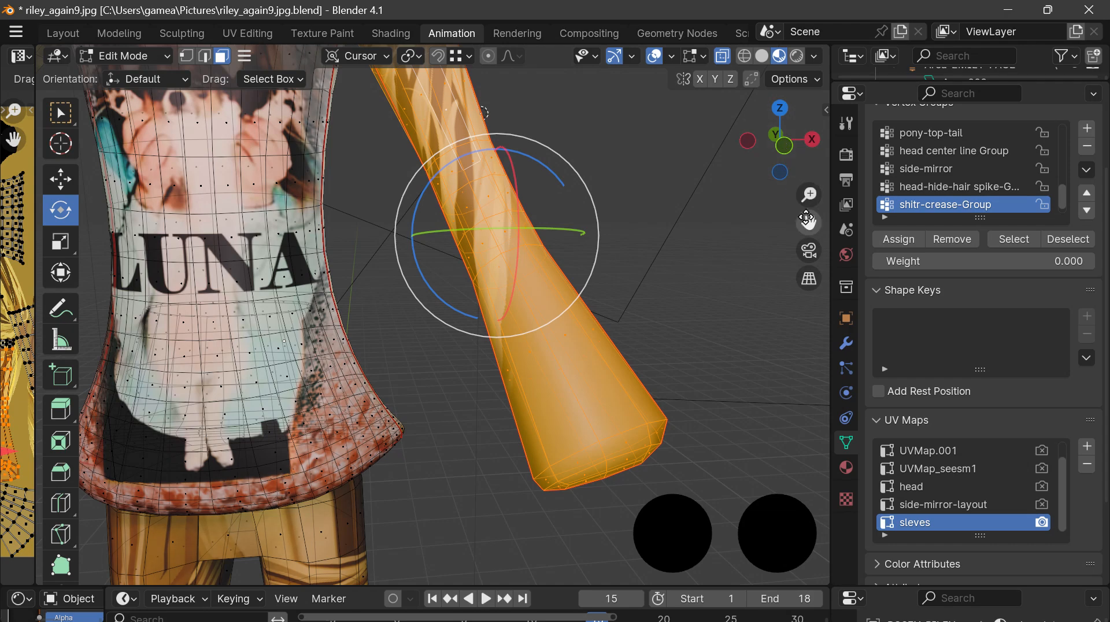
pyautogui.moveTo(808, 222); pyautogui.dragTo(950, 497)
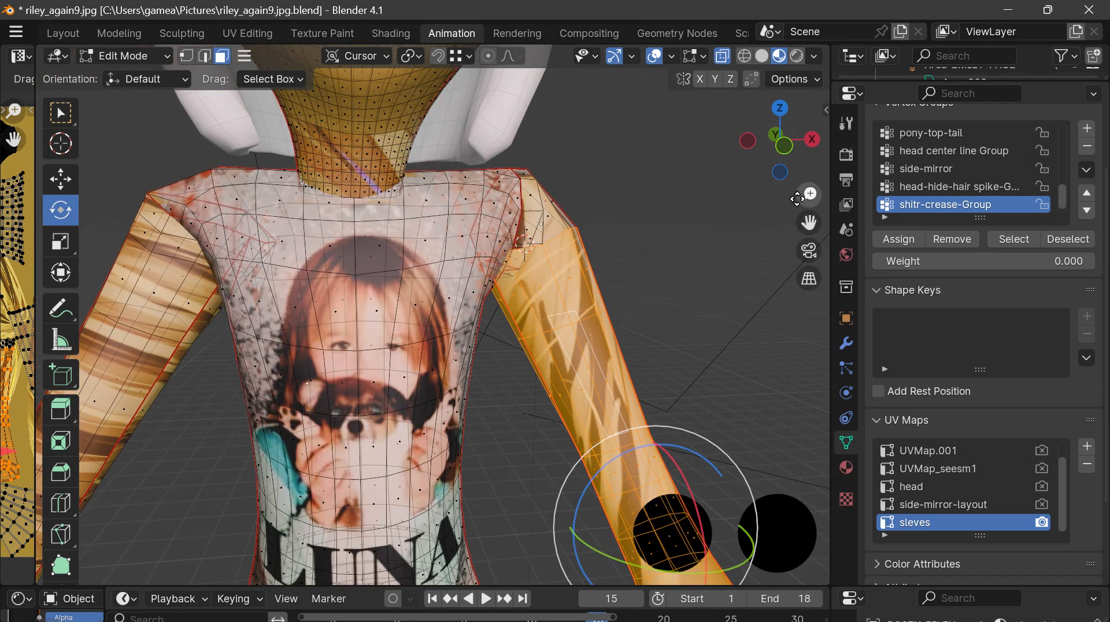
pyautogui.moveTo(769, 165); pyautogui.dragTo(733, 149)
pyautogui.scroll(5, 482, 259)
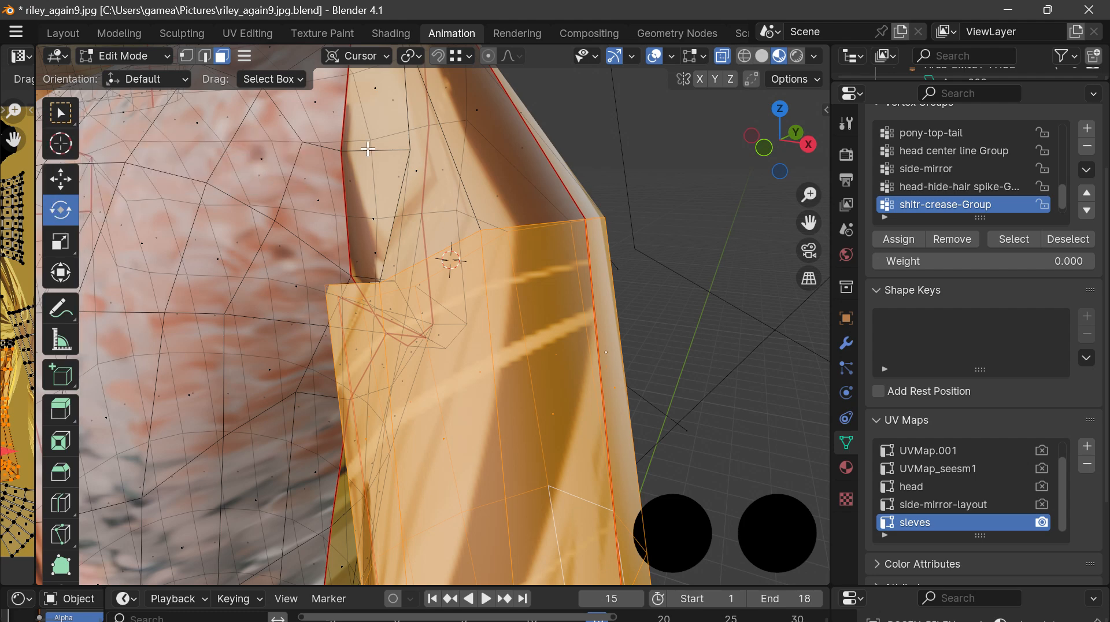
pyautogui.scroll(-7, 667, 220)
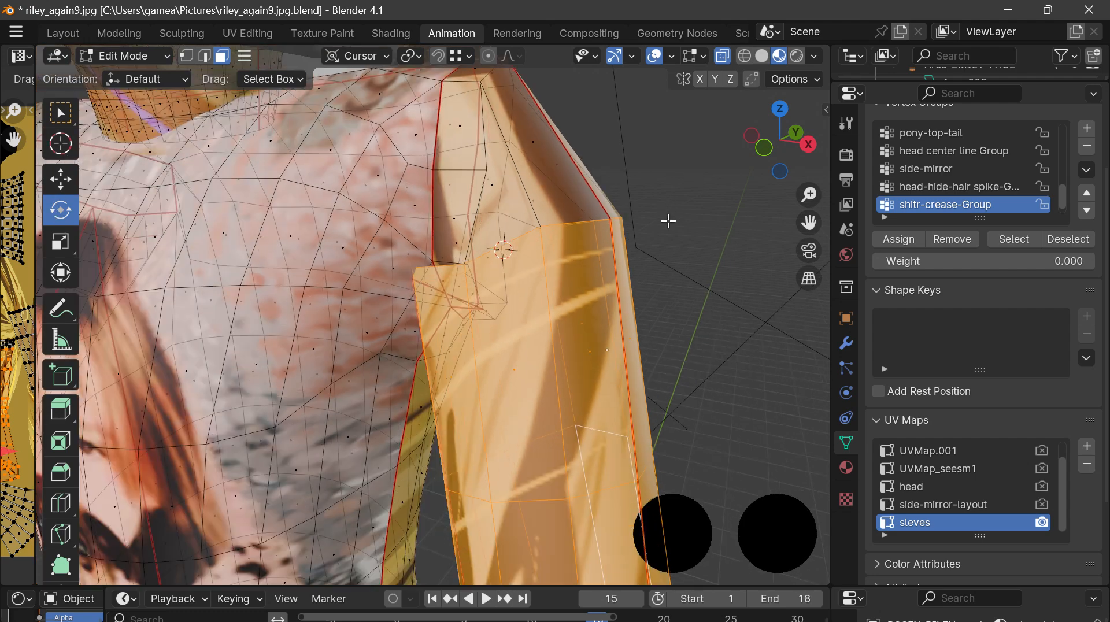
pyautogui.moveTo(796, 161); pyautogui.dragTo(856, 160)
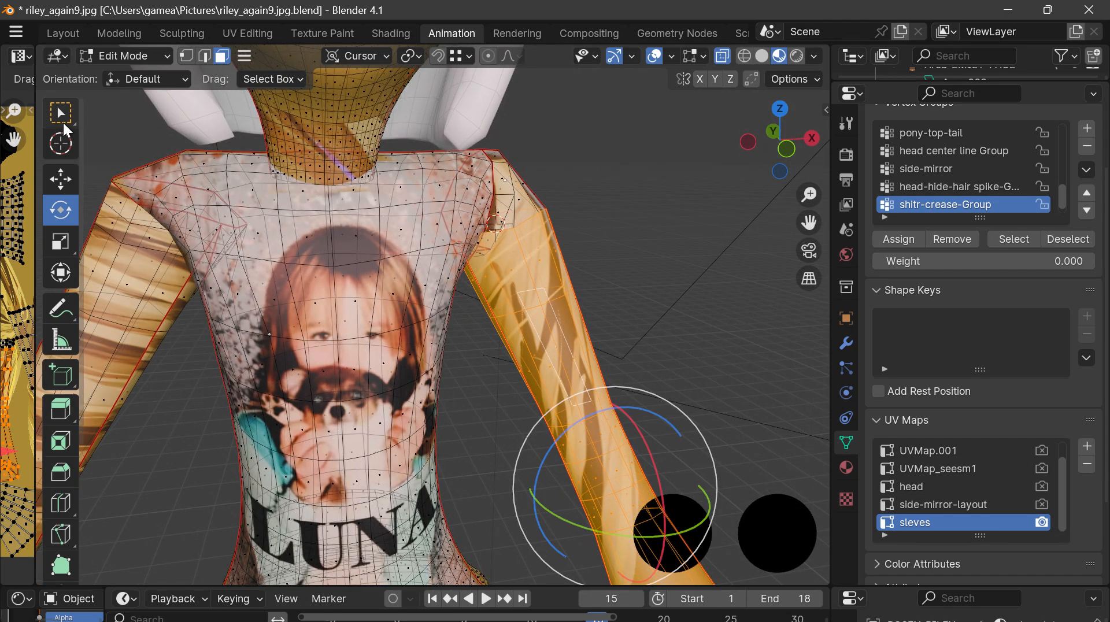
pyautogui.click(61, 120)
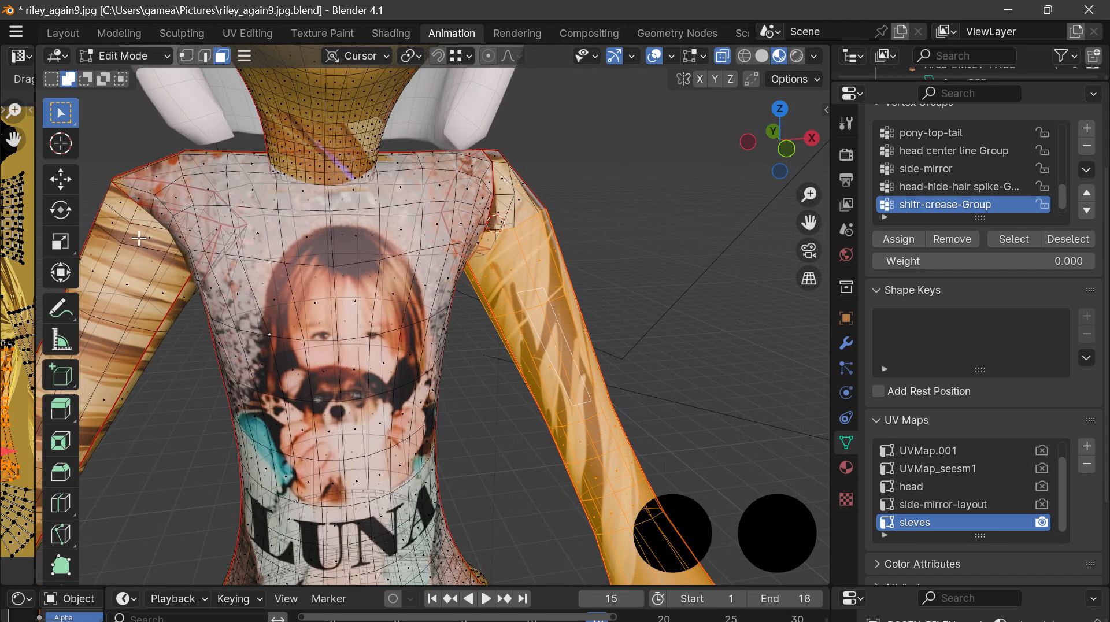
pyautogui.click(62, 212)
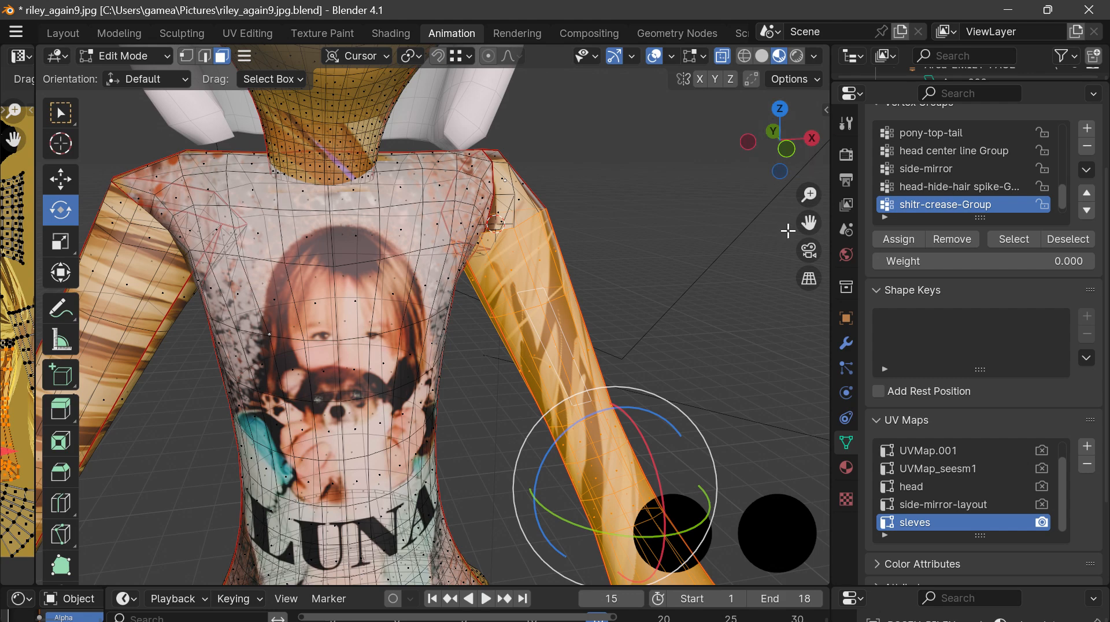
# Rotate the selected sleeve in front view until it extends almost horizontally away from the body
pyautogui.moveTo(807, 223); pyautogui.dragTo(709, 151)
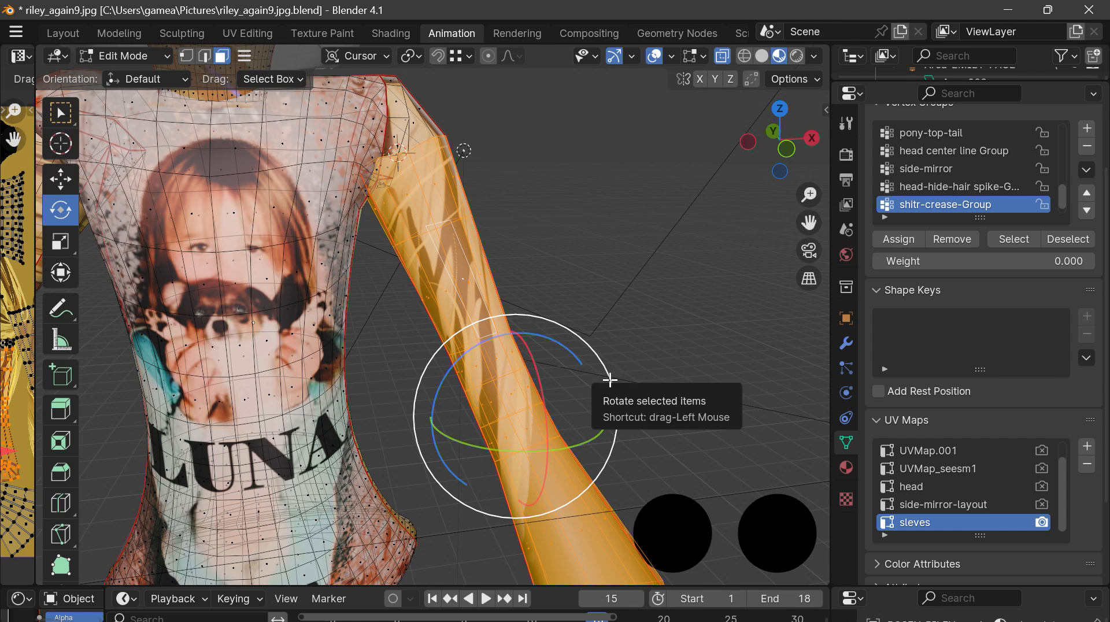
pyautogui.moveTo(605, 379)
pyautogui.mouseDown()
pyautogui.moveTo(595, 332)
pyautogui.moveTo(607, 374)
pyautogui.mouseUp()
pyautogui.scroll(-4, 652, 383)
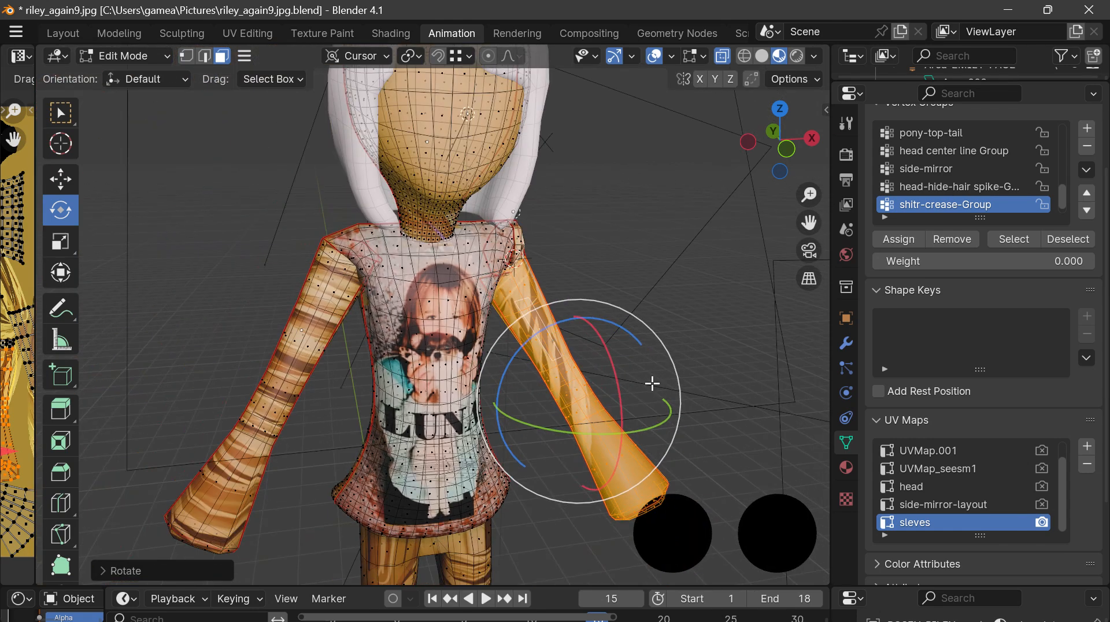
pyautogui.moveTo(804, 226)
pyautogui.mouseDown()
pyautogui.moveTo(722, 237)
pyautogui.moveTo(804, 226)
pyautogui.mouseUp()
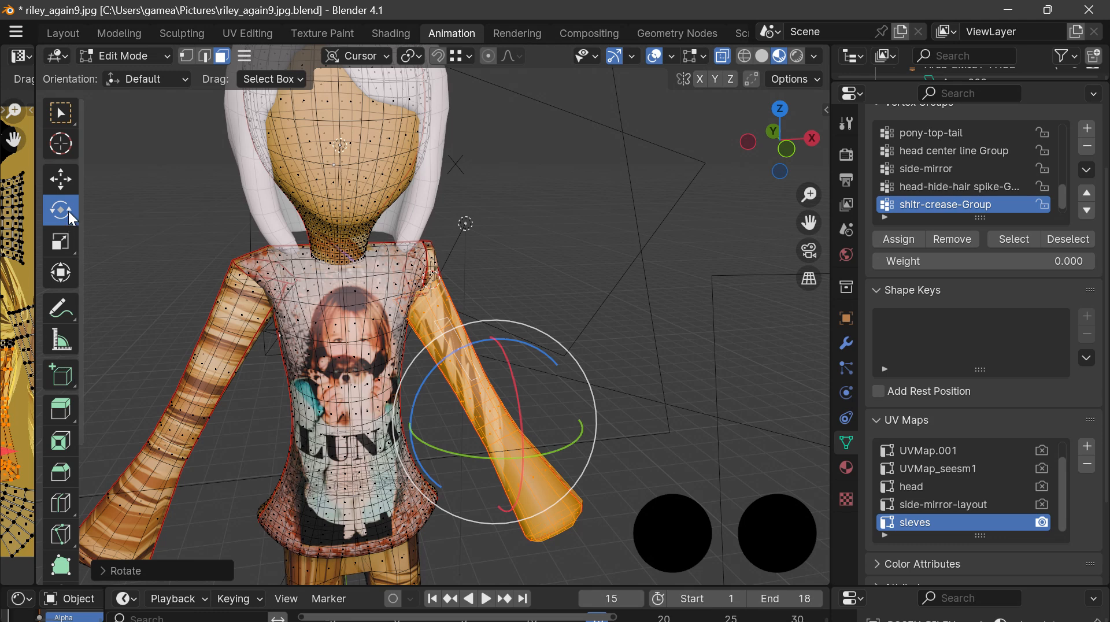
pyautogui.click(786, 150)
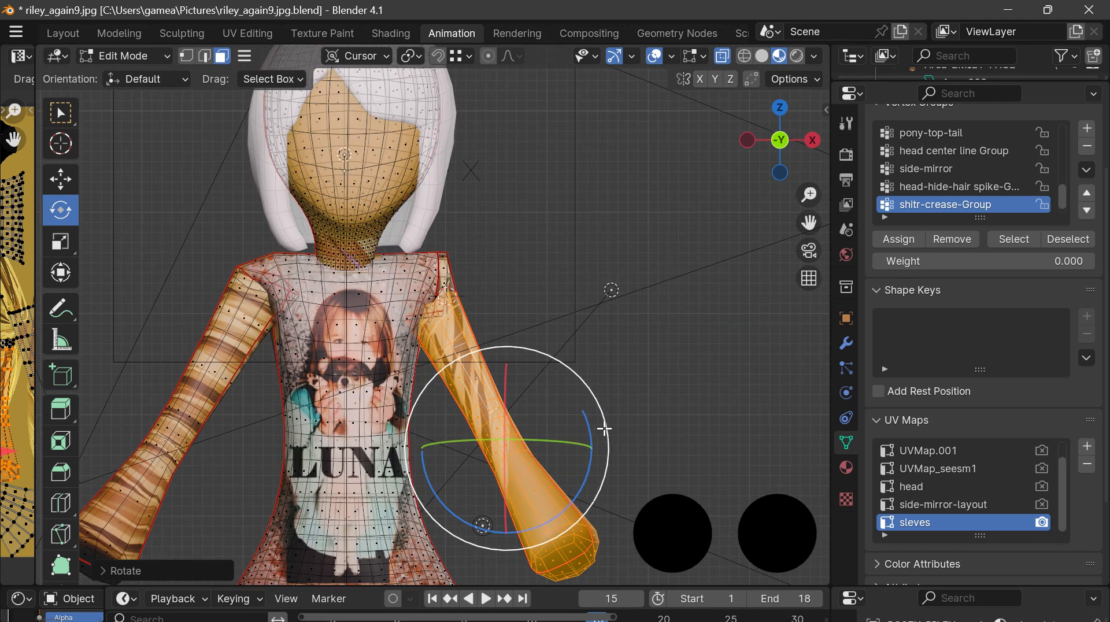
pyautogui.moveTo(604, 429); pyautogui.dragTo(545, 325)
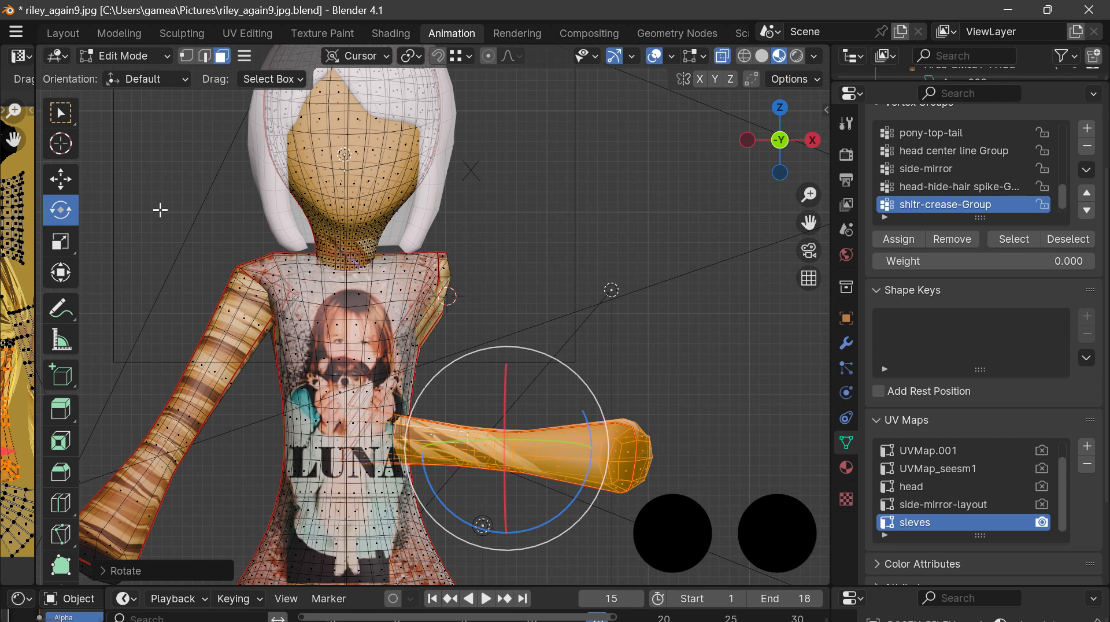
# Move the selected sleeve up to shoulder height and outward beyond the shoulder, then lower it slightly to line up with the upper-arm stub
pyautogui.click(64, 182)
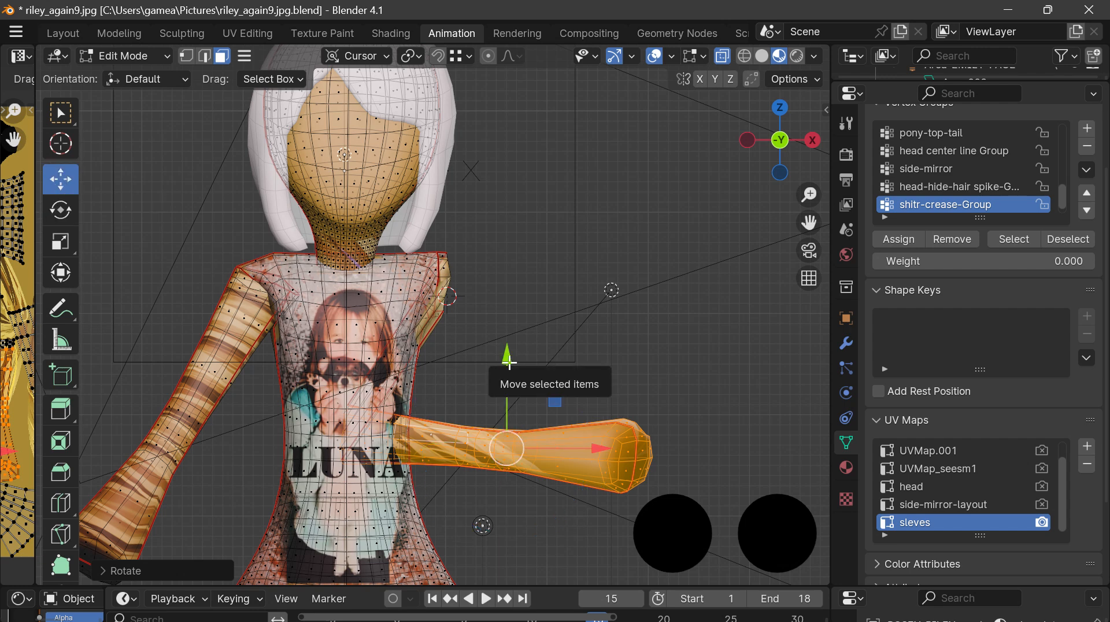
pyautogui.moveTo(509, 362); pyautogui.dragTo(634, 199)
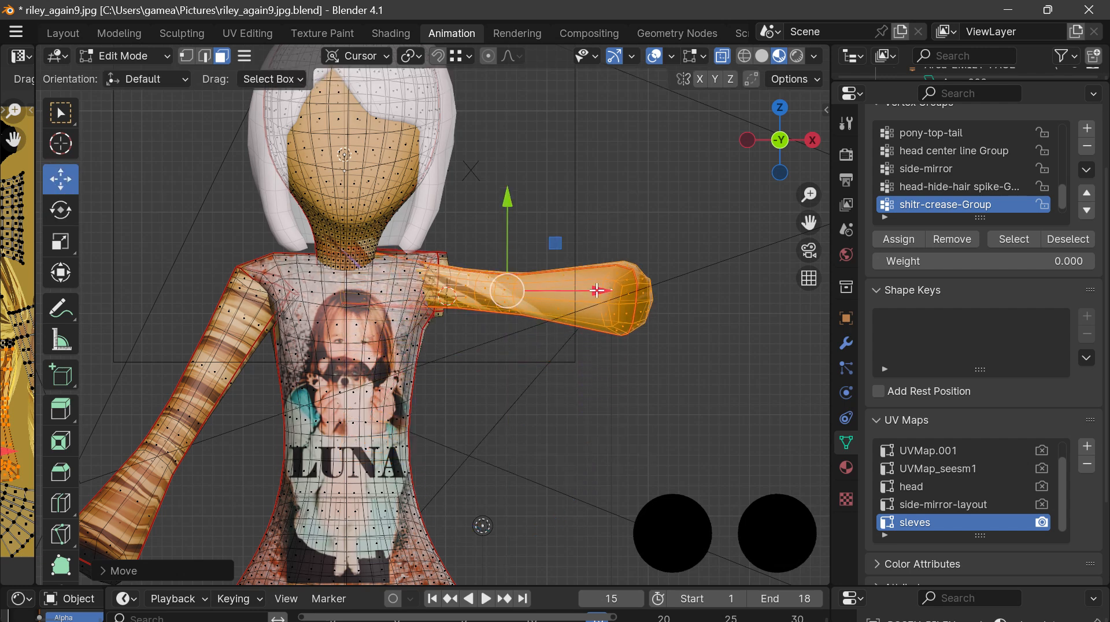
pyautogui.moveTo(598, 291); pyautogui.dragTo(773, 301)
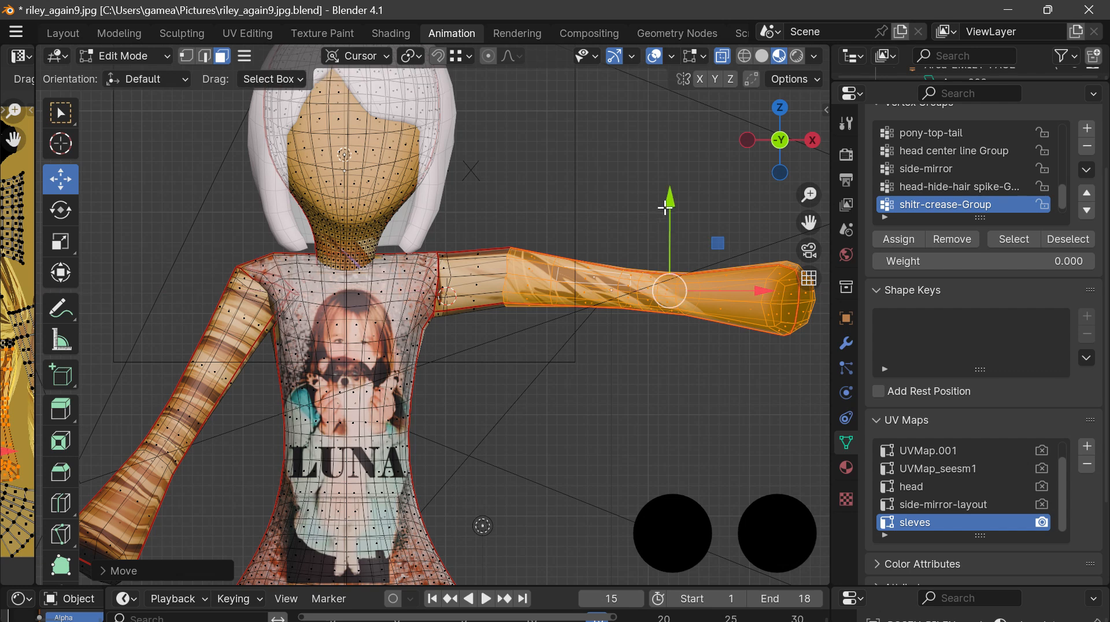
pyautogui.moveTo(665, 208); pyautogui.dragTo(660, 221)
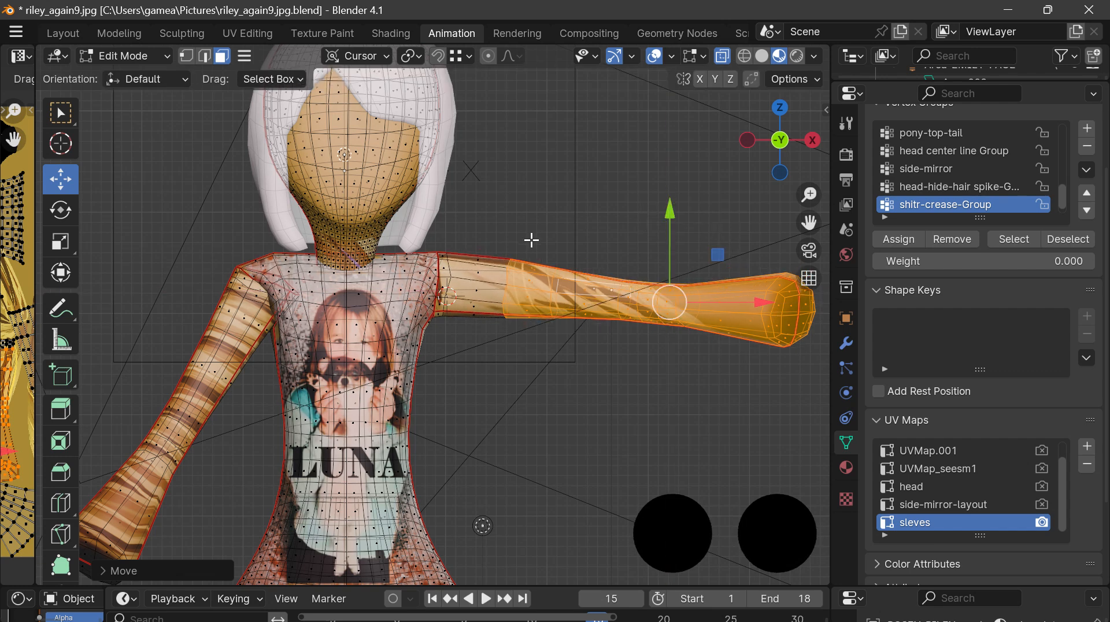
pyautogui.scroll(-2, 532, 239)
pyautogui.moveTo(722, 283); pyautogui.dragTo(697, 284)
pyautogui.scroll(3, 544, 257)
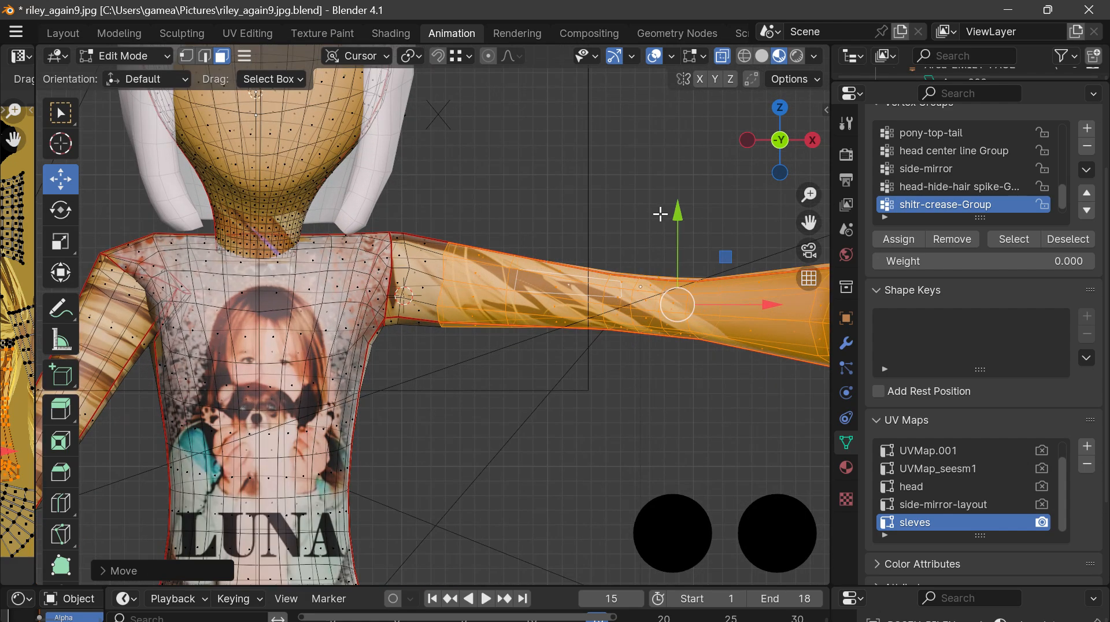
# Switch the viewport to rendered shading, free-rotate the sleeve slightly in a side view, and shift it backward toward the torso's side seam
pyautogui.scroll(-5, 759, 292)
pyautogui.moveTo(781, 139); pyautogui.dragTo(784, 169)
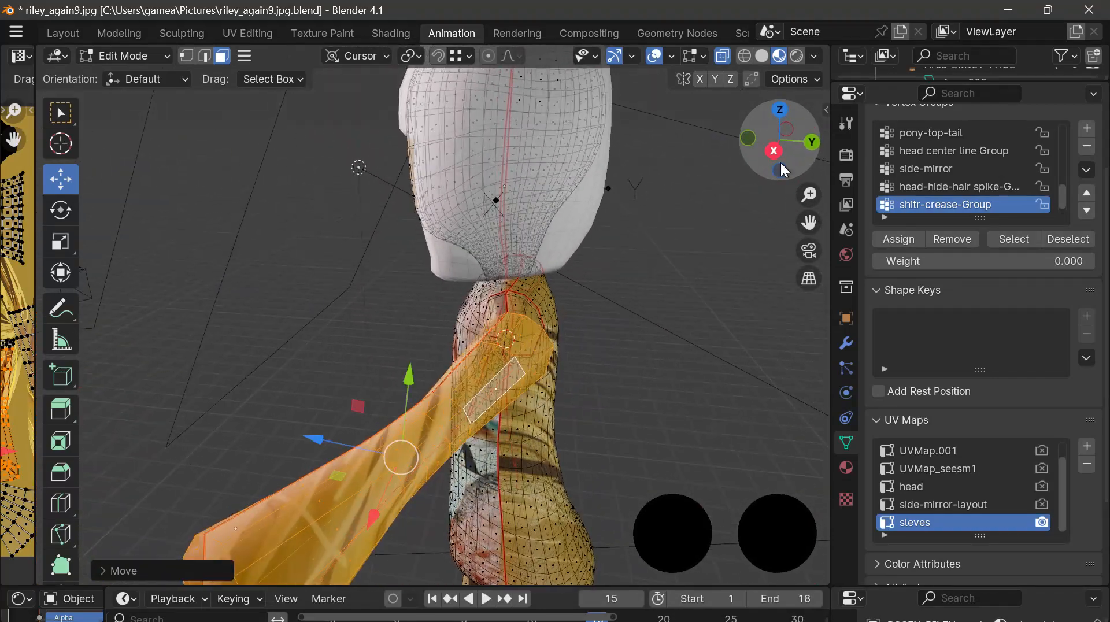
pyautogui.scroll(-2, 687, 269)
pyautogui.moveTo(809, 222); pyautogui.dragTo(733, 204)
pyautogui.click(796, 56)
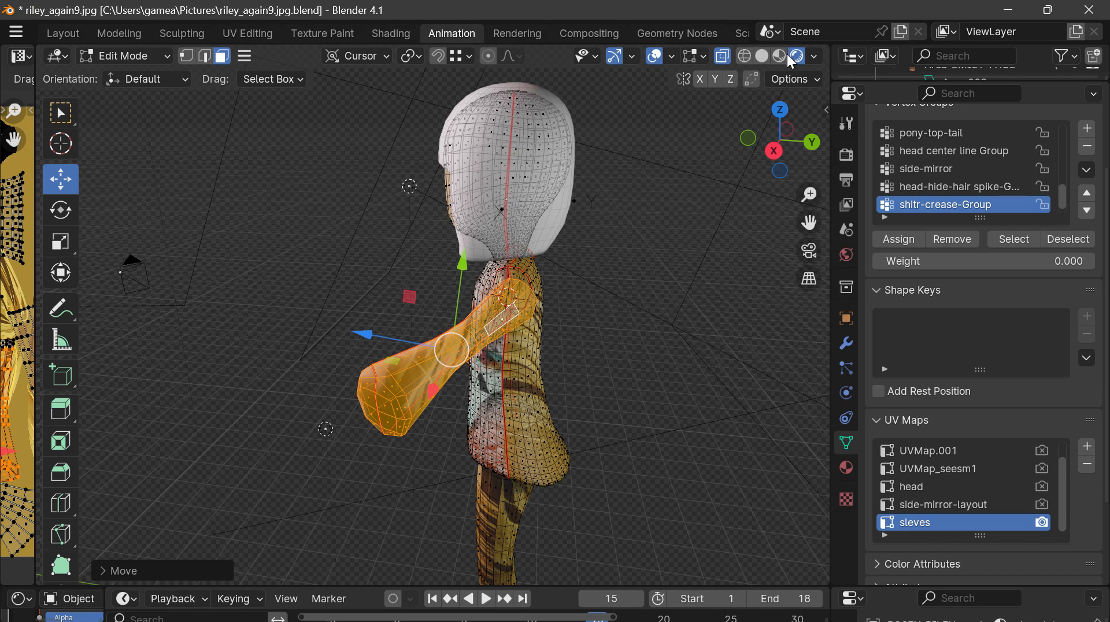
pyautogui.scroll(2, 588, 295)
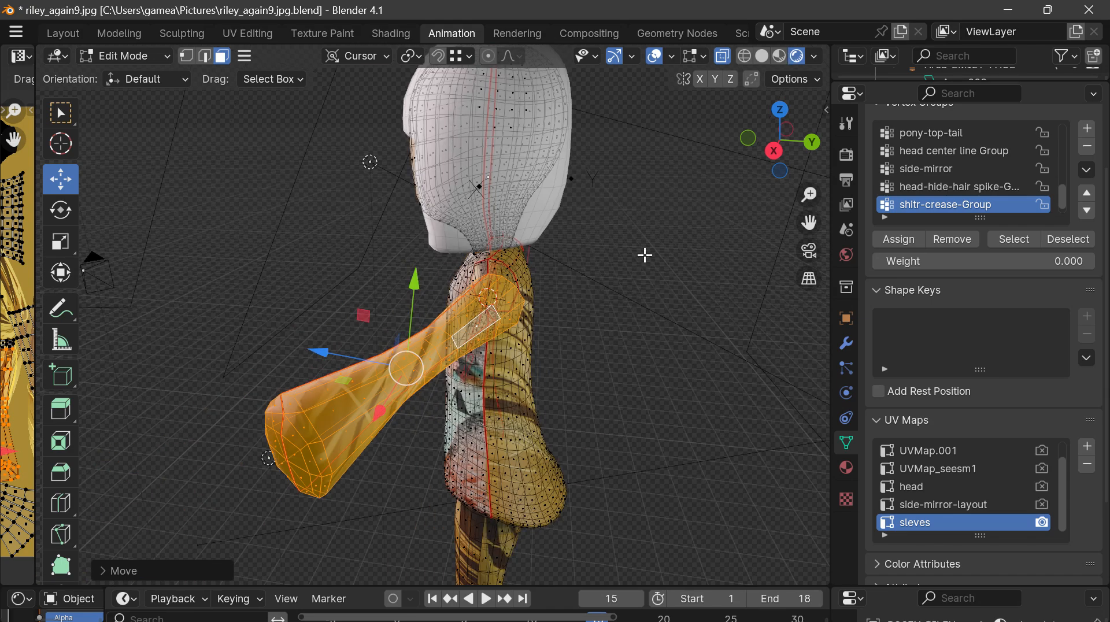
pyautogui.click(61, 212)
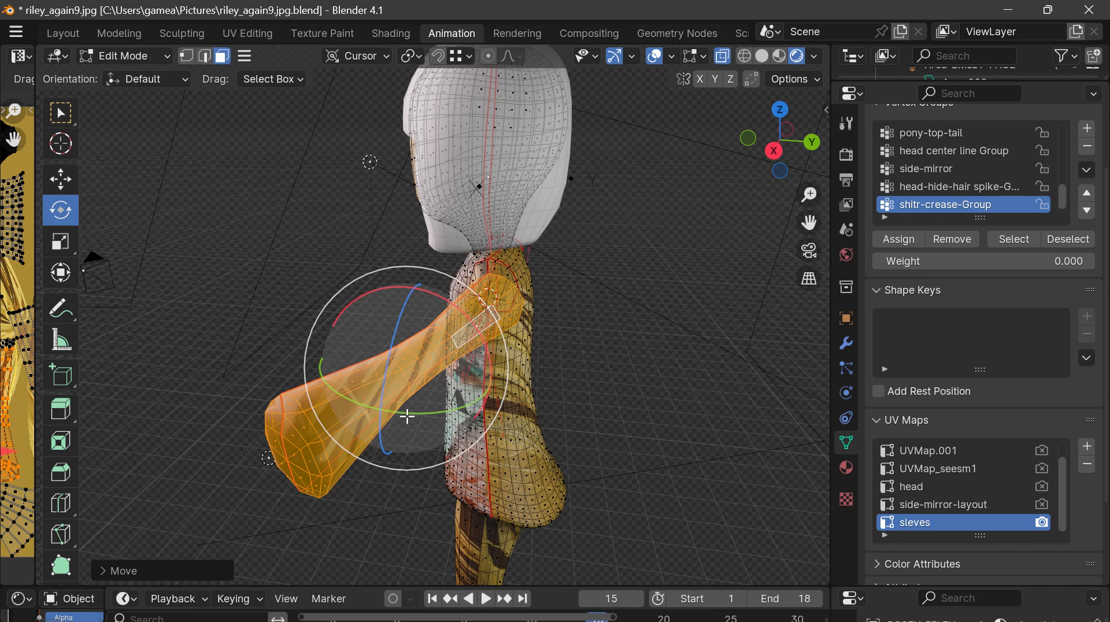
pyautogui.moveTo(407, 416); pyautogui.dragTo(421, 413)
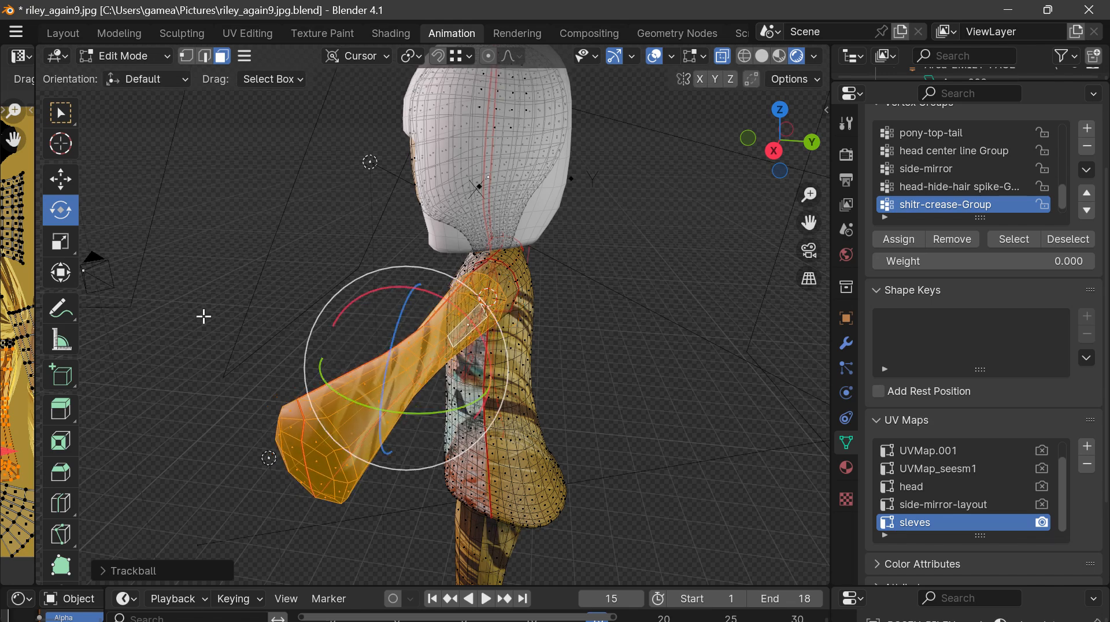
pyautogui.click(62, 179)
pyautogui.moveTo(330, 353); pyautogui.dragTo(365, 365)
# Swing the sleeve backward around its vertical axis and move it back so its upper end lines up with the shoulder
pyautogui.click(63, 211)
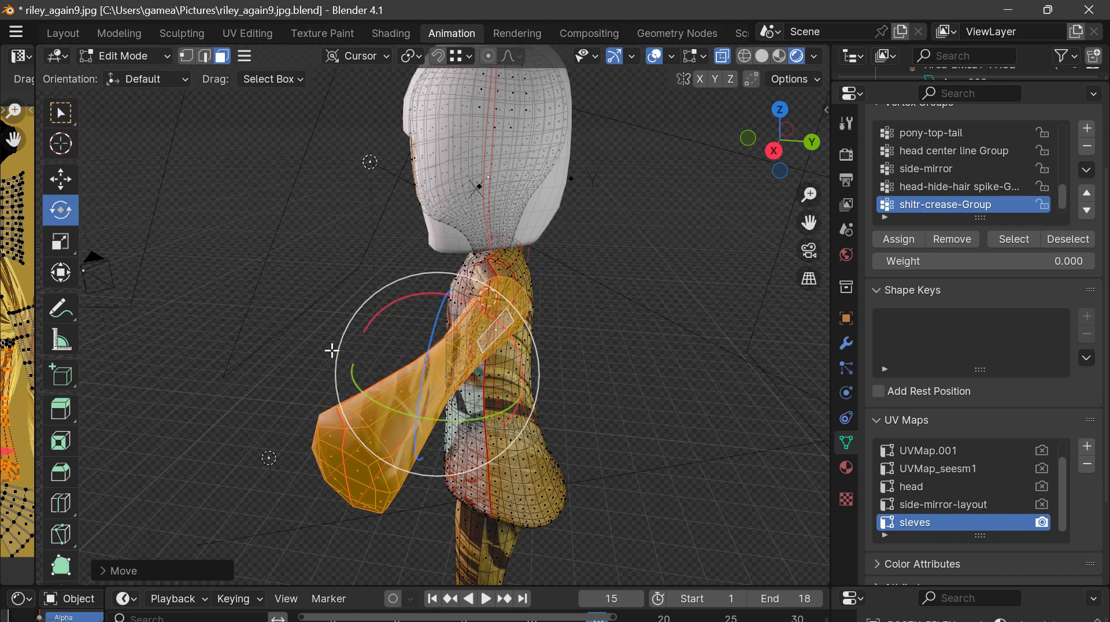
pyautogui.moveTo(390, 427); pyautogui.dragTo(412, 414)
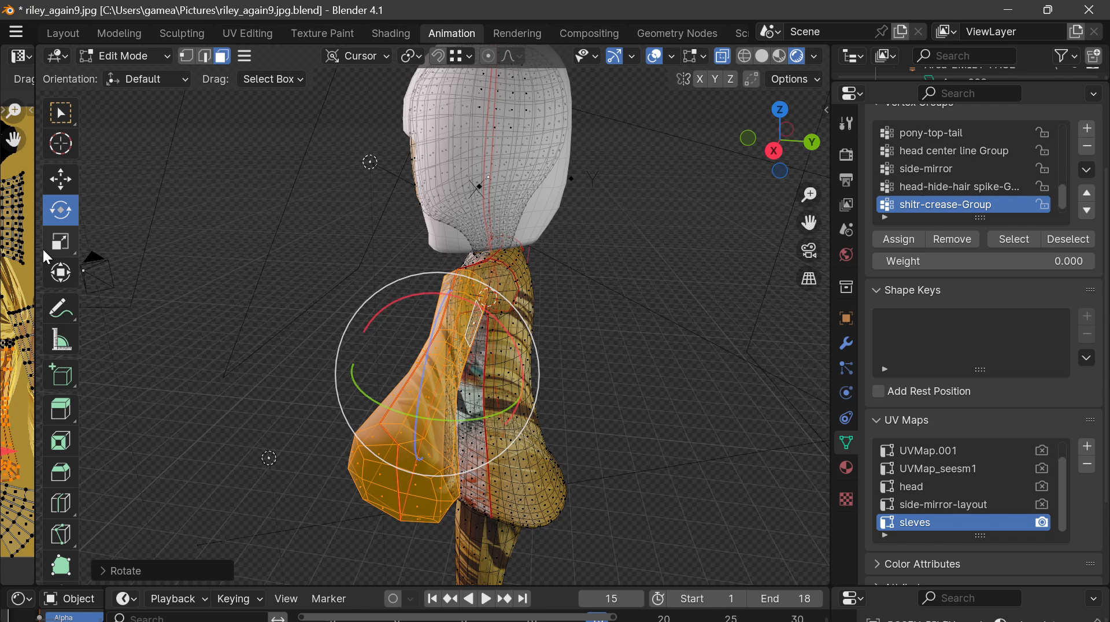
pyautogui.click(62, 181)
pyautogui.moveTo(362, 363); pyautogui.dragTo(395, 394)
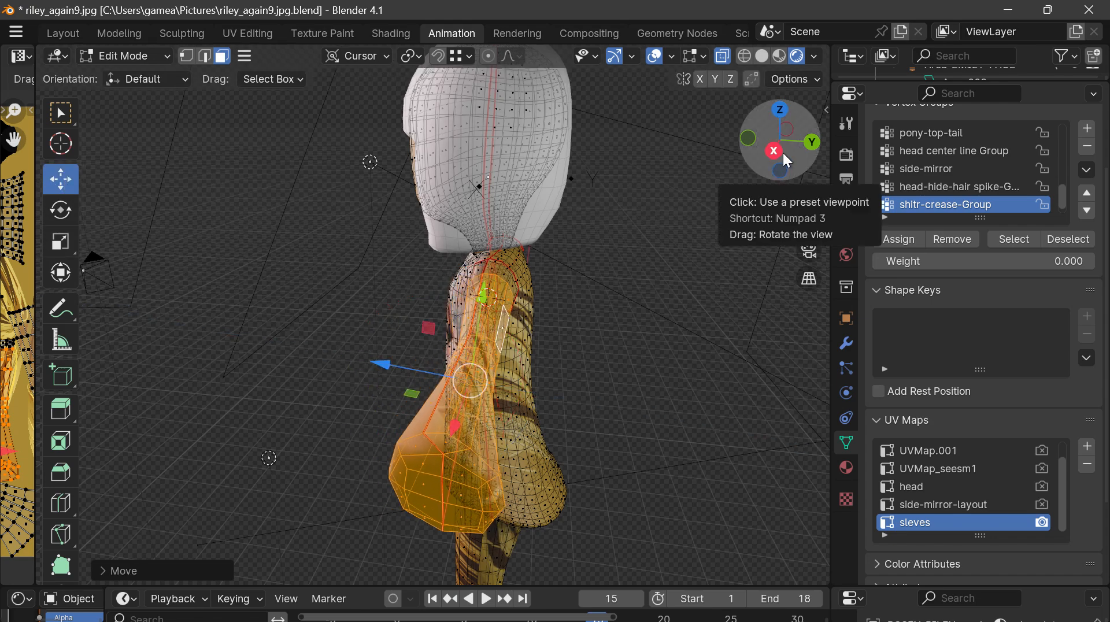
# Fine-tune the sleeve's alignment with the shoulder by rotating it very slightly around its vertical axis and nudging it forward
pyautogui.click(811, 142)
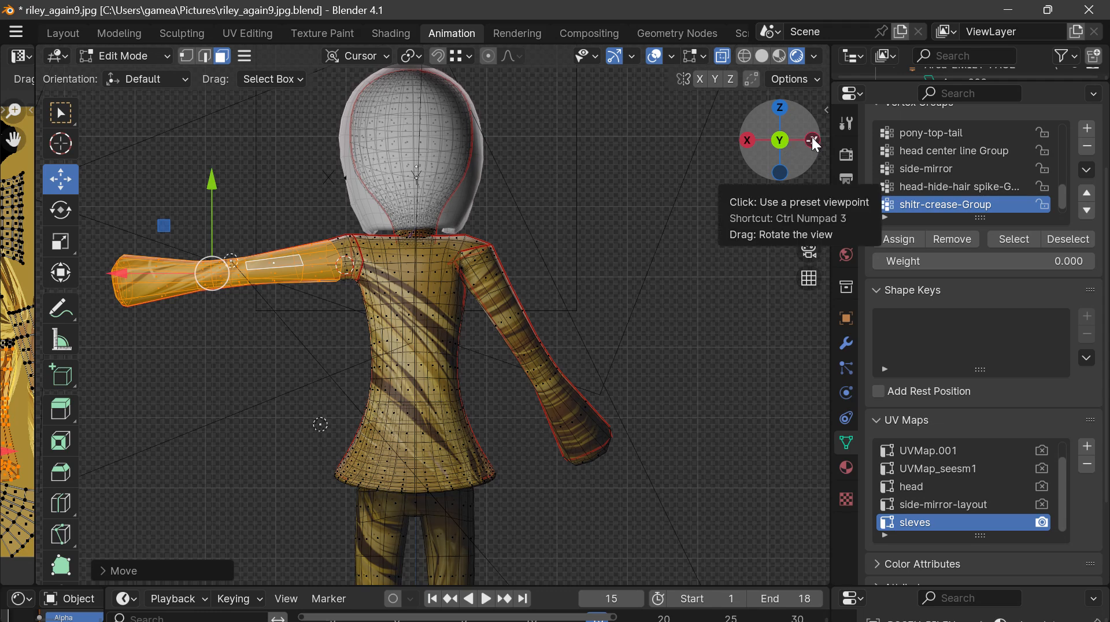
pyautogui.click(813, 140)
pyautogui.click(814, 141)
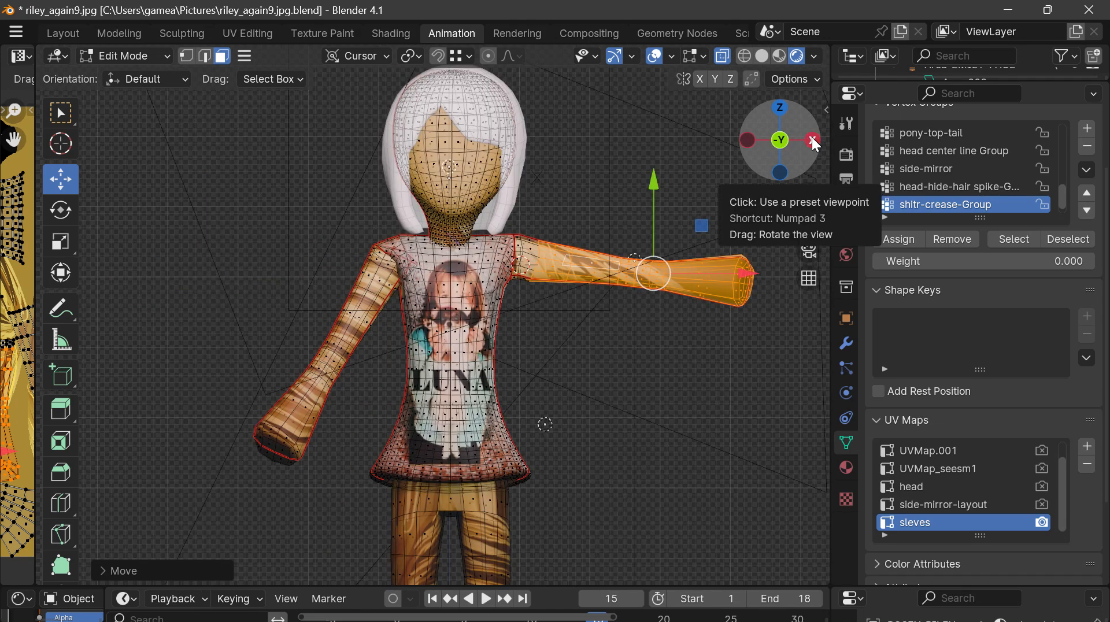
pyautogui.scroll(2, 745, 222)
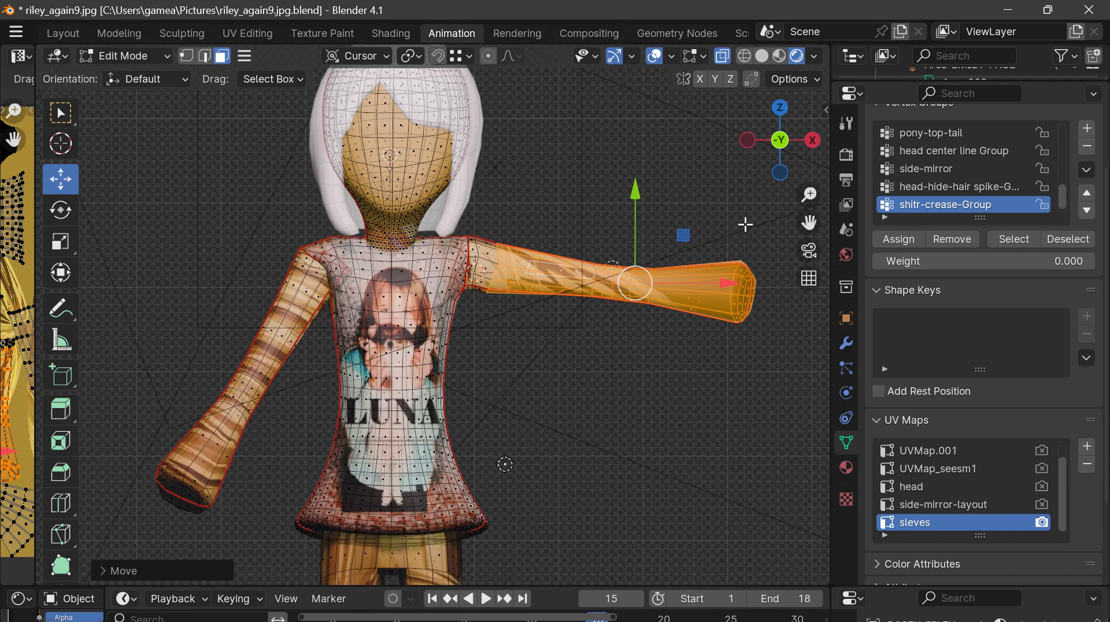
pyautogui.moveTo(769, 152); pyautogui.dragTo(812, 222)
pyautogui.click(60, 211)
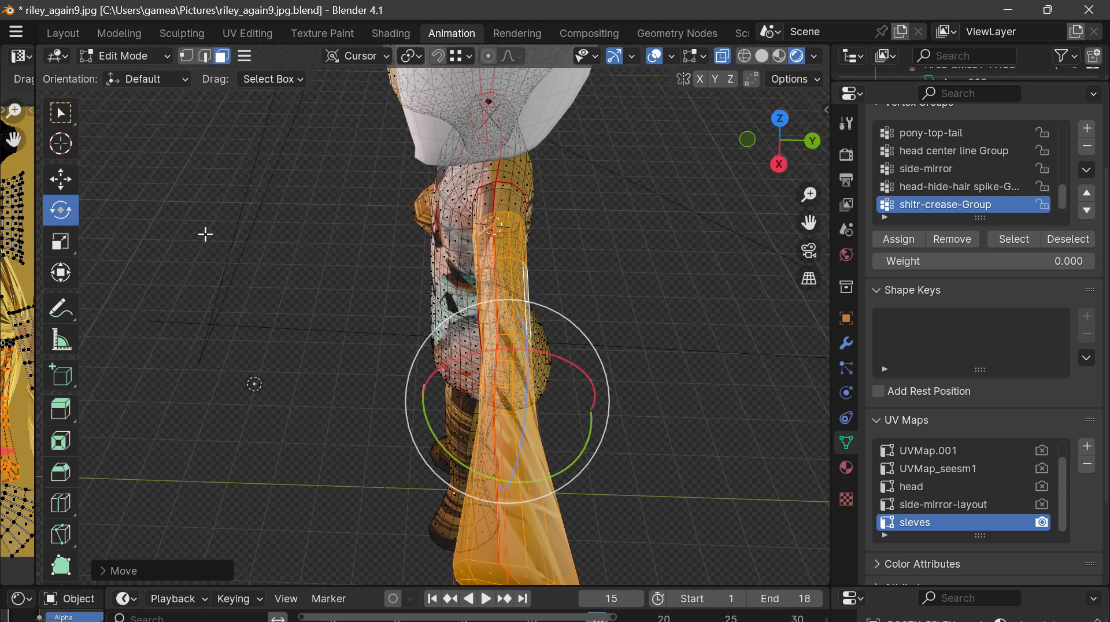
pyautogui.moveTo(589, 439)
pyautogui.mouseDown()
pyautogui.moveTo(571, 438)
pyautogui.moveTo(589, 439)
pyautogui.mouseUp()
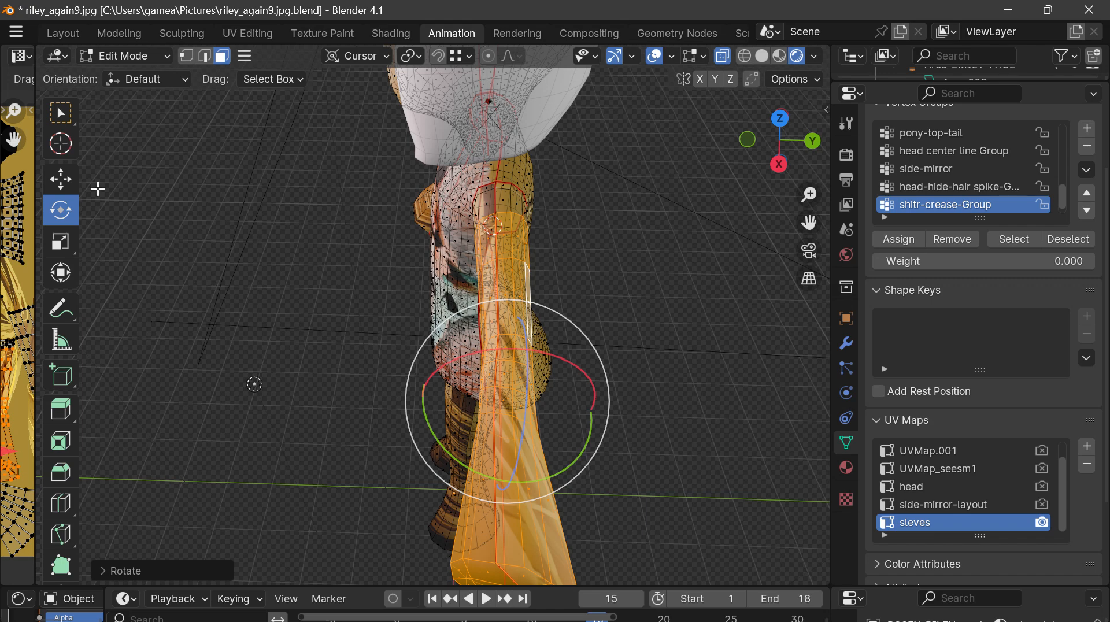
pyautogui.click(61, 180)
pyautogui.moveTo(459, 397); pyautogui.dragTo(456, 397)
# Examine the joint between the sleeve and the shoulder up close from the side, back and front of the character
pyautogui.scroll(5, 526, 227)
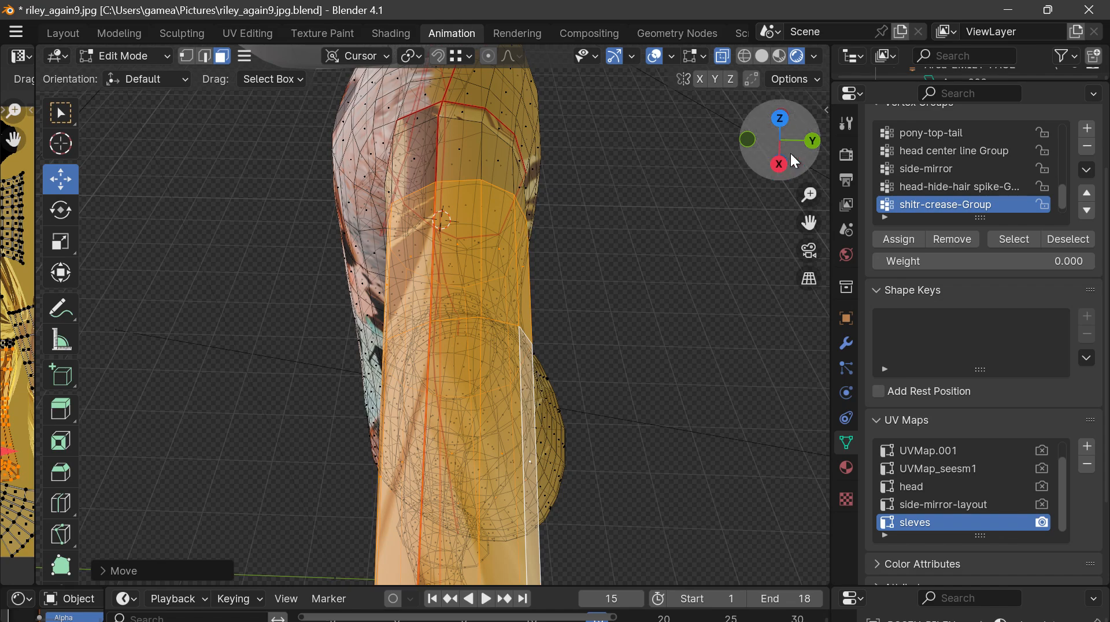
pyautogui.moveTo(789, 152); pyautogui.dragTo(793, 150)
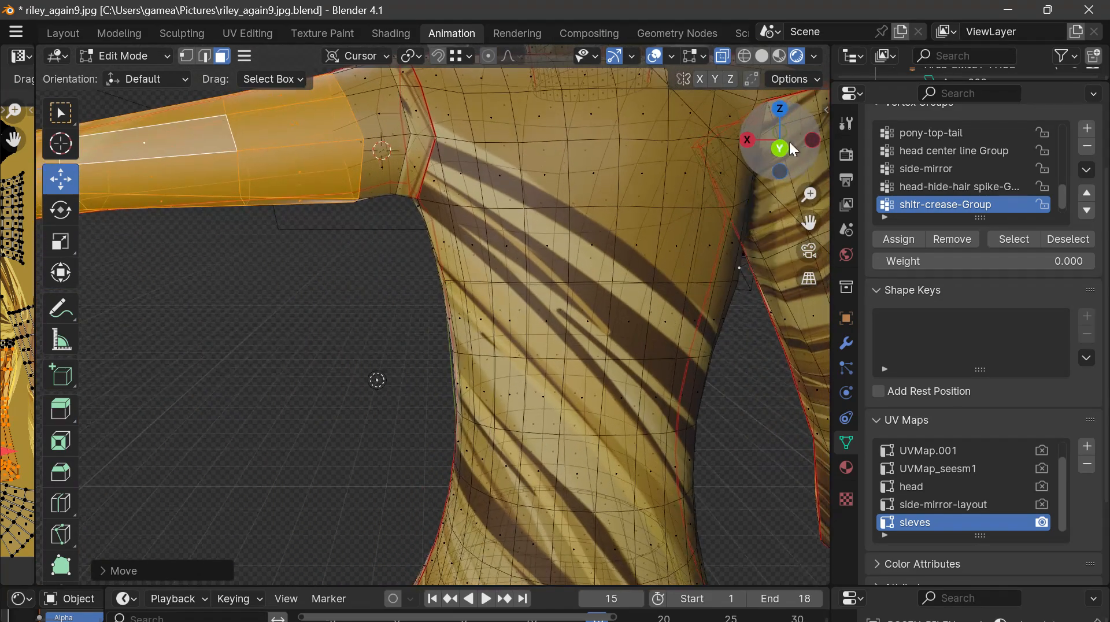
pyautogui.moveTo(809, 224); pyautogui.dragTo(989, 336)
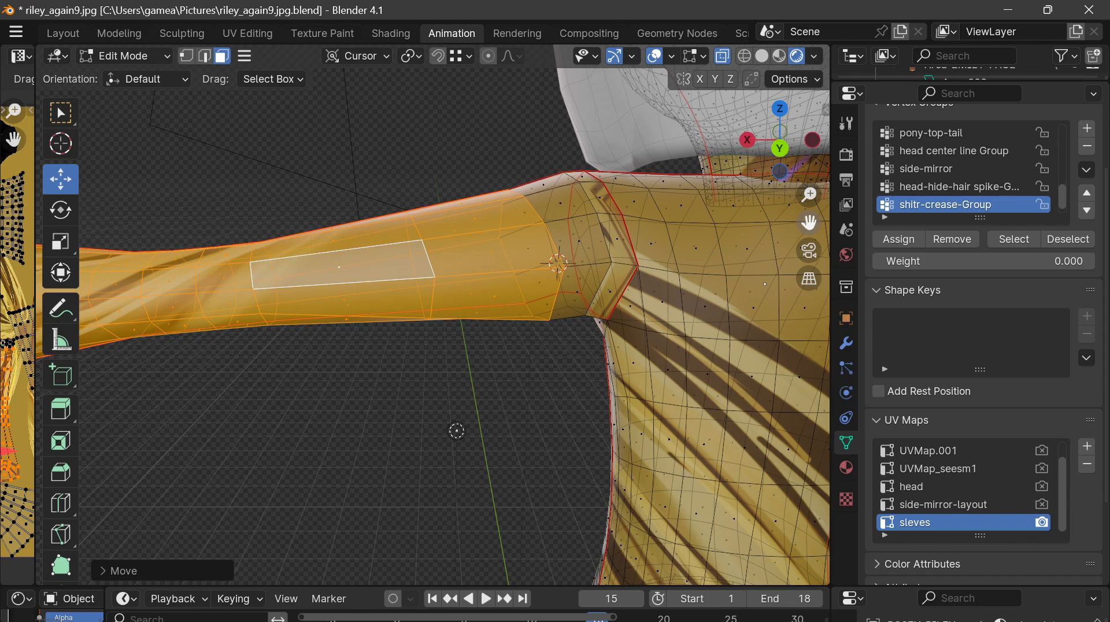
pyautogui.scroll(-4, 495, 256)
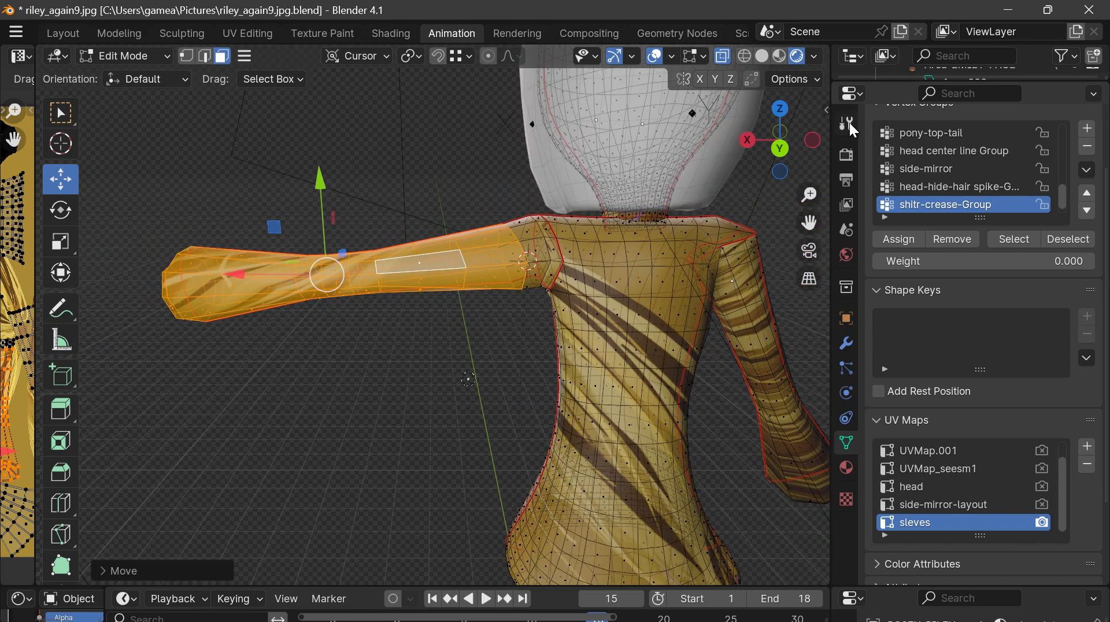
pyautogui.moveTo(781, 141); pyautogui.dragTo(619, 145)
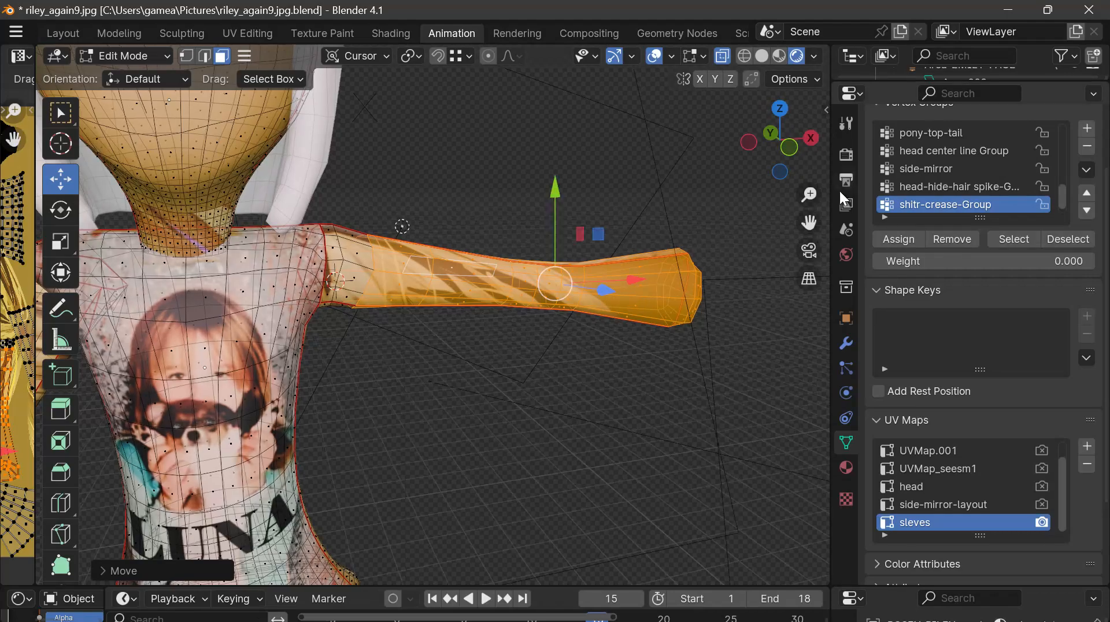
pyautogui.moveTo(810, 220); pyautogui.dragTo(811, 221)
pyautogui.scroll(5, 496, 269)
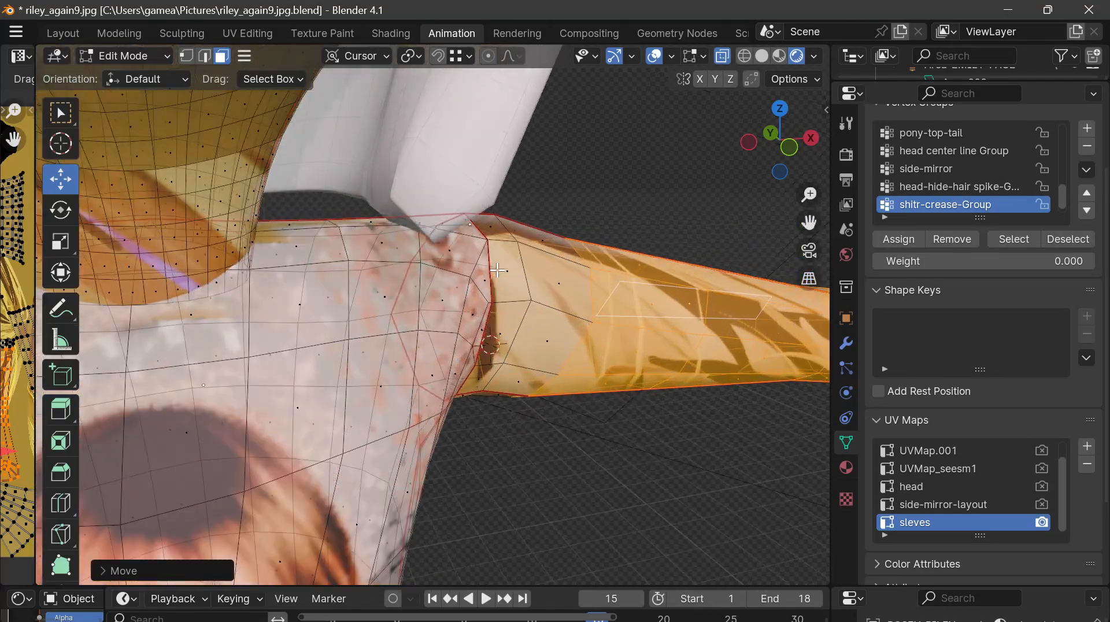
pyautogui.moveTo(761, 165); pyautogui.dragTo(495, 182)
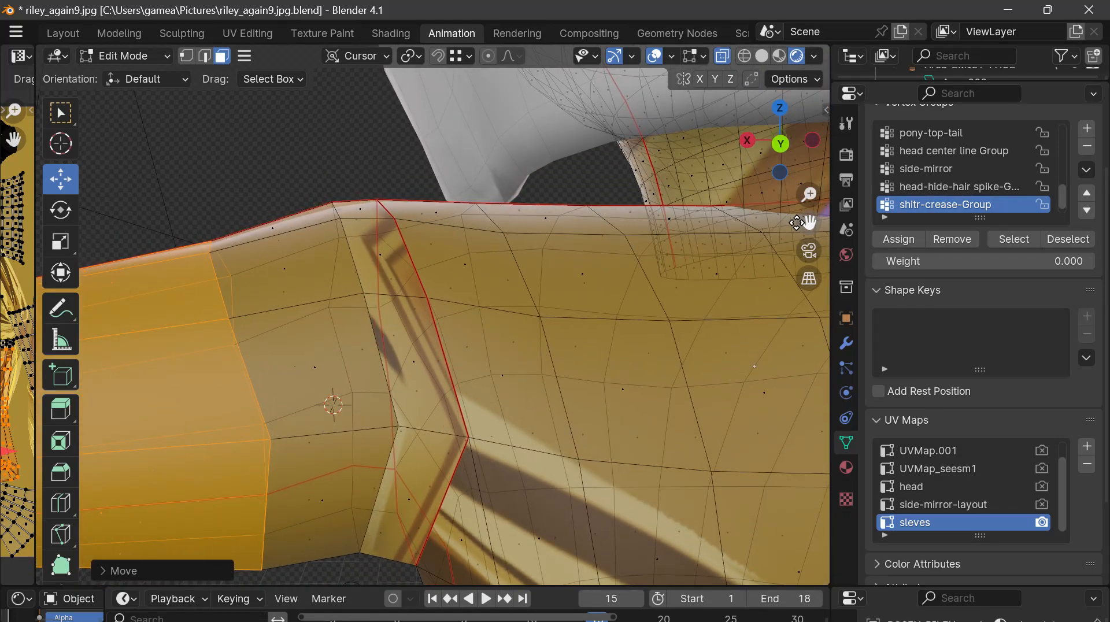
pyautogui.moveTo(808, 223); pyautogui.dragTo(995, 184)
pyautogui.scroll(-1, 448, 371)
pyautogui.scroll(-5, 448, 371)
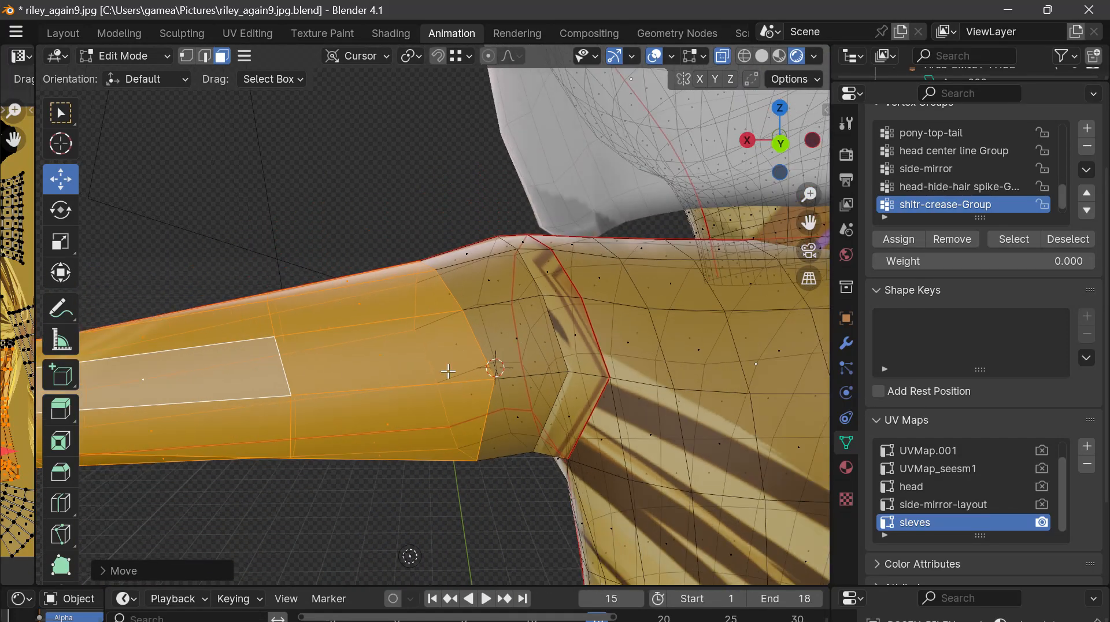
# Restore the accidentally cleared sleeve selection and raise the sleeve slightly in back view to meet the shoulder
pyautogui.click(789, 138)
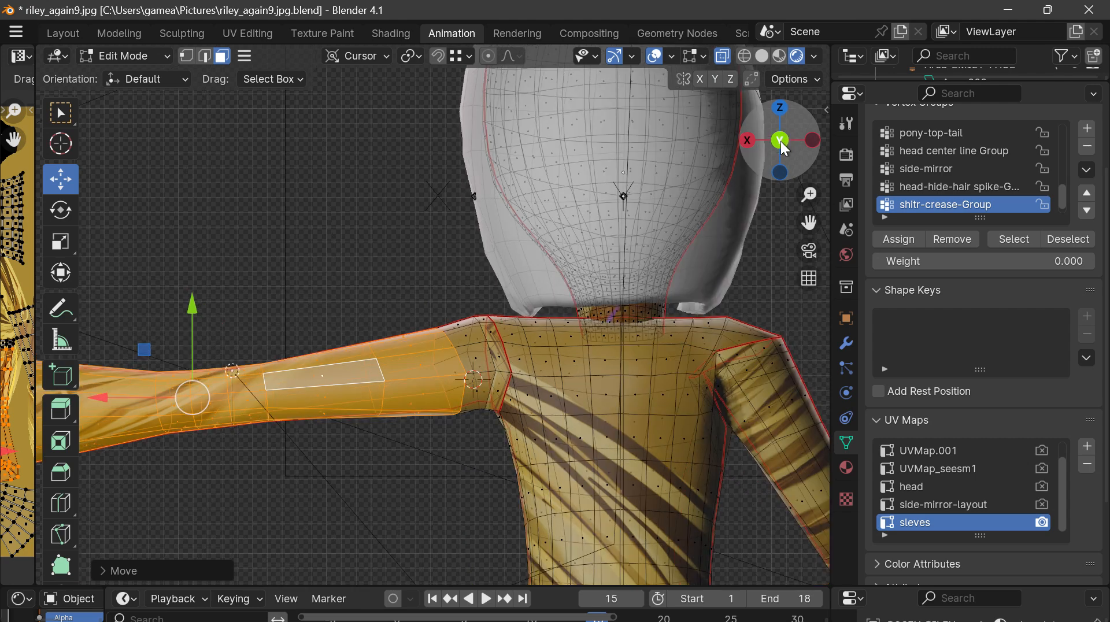
pyautogui.click(201, 314)
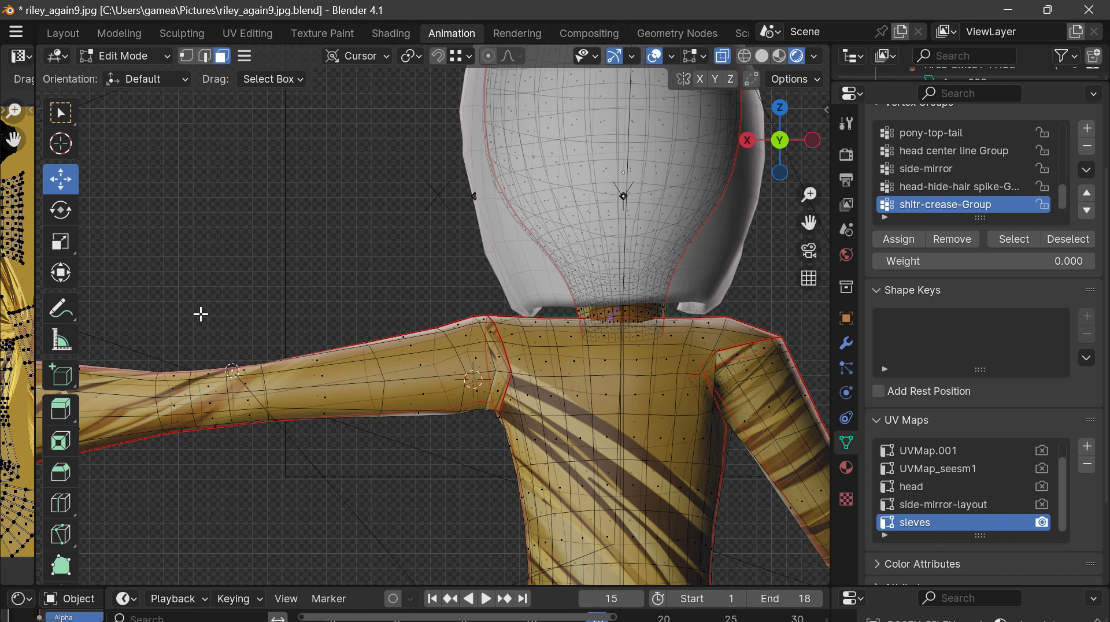
pyautogui.hotkey('ctrl', 'z')
pyautogui.moveTo(191, 311); pyautogui.dragTo(193, 303)
# Check the repositioned sleeve's alignment with the shoulder and torso from the side, front and angled views
pyautogui.moveTo(773, 168); pyautogui.dragTo(890, 197)
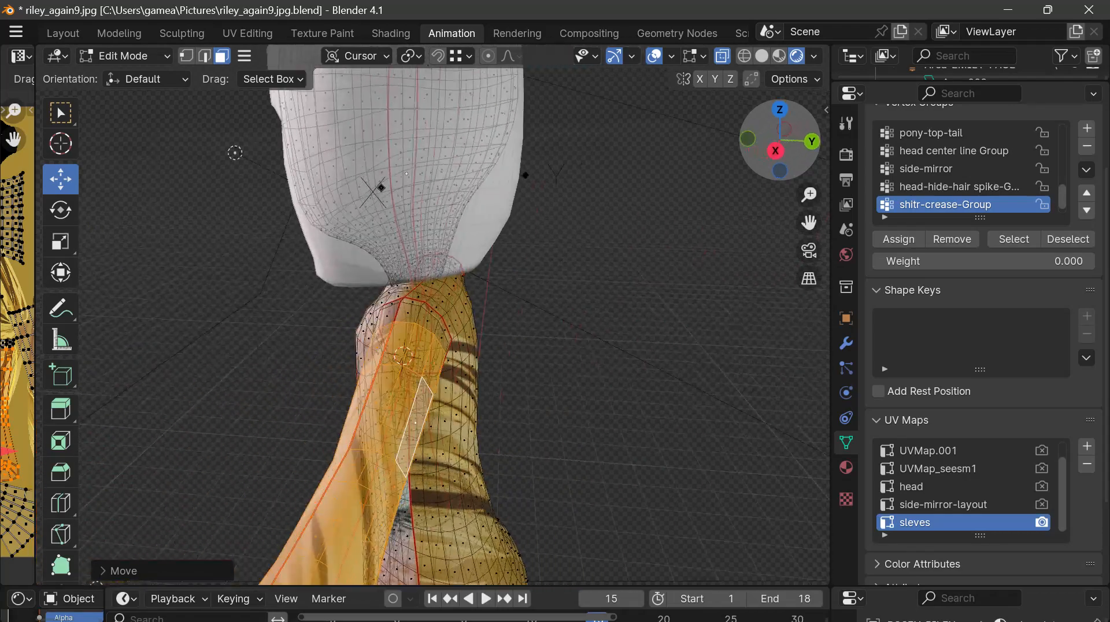
pyautogui.moveTo(780, 140)
pyautogui.mouseDown()
pyautogui.moveTo(830, 144)
pyautogui.moveTo(803, 214)
pyautogui.moveTo(780, 116)
pyautogui.moveTo(780, 134)
pyautogui.mouseUp()
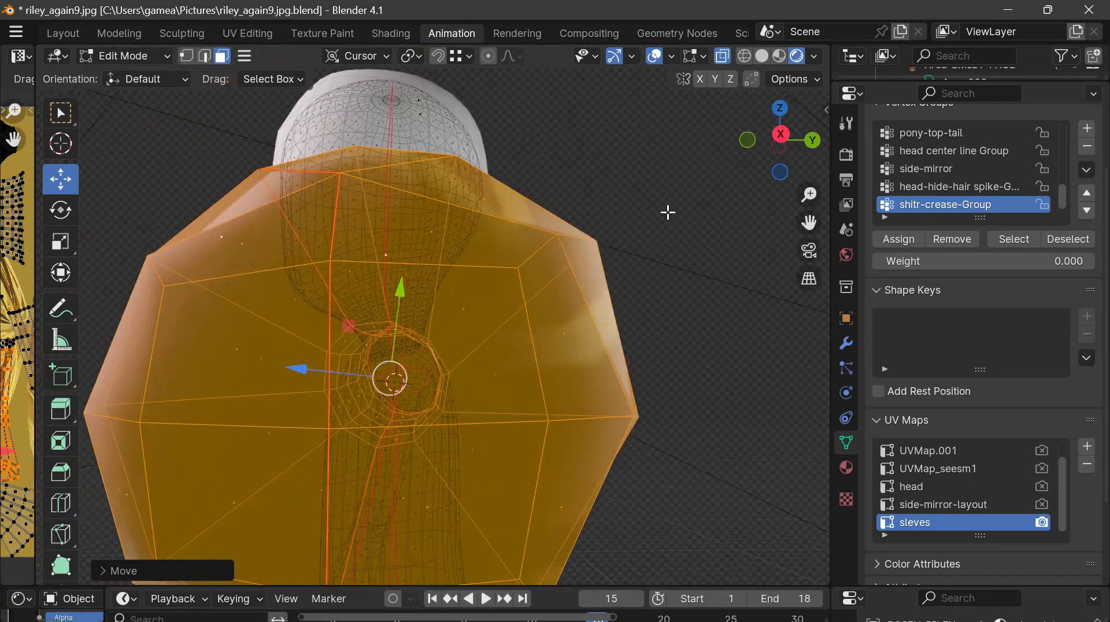
pyautogui.scroll(-4, 668, 212)
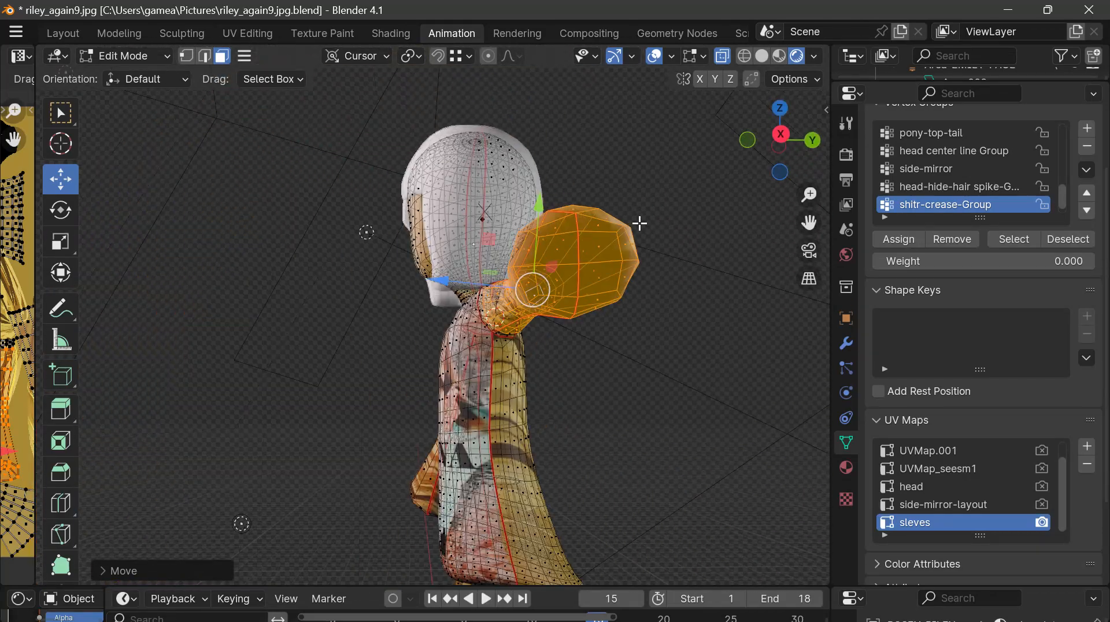
pyautogui.click(810, 143)
pyautogui.click(810, 143)
pyautogui.click(810, 143)
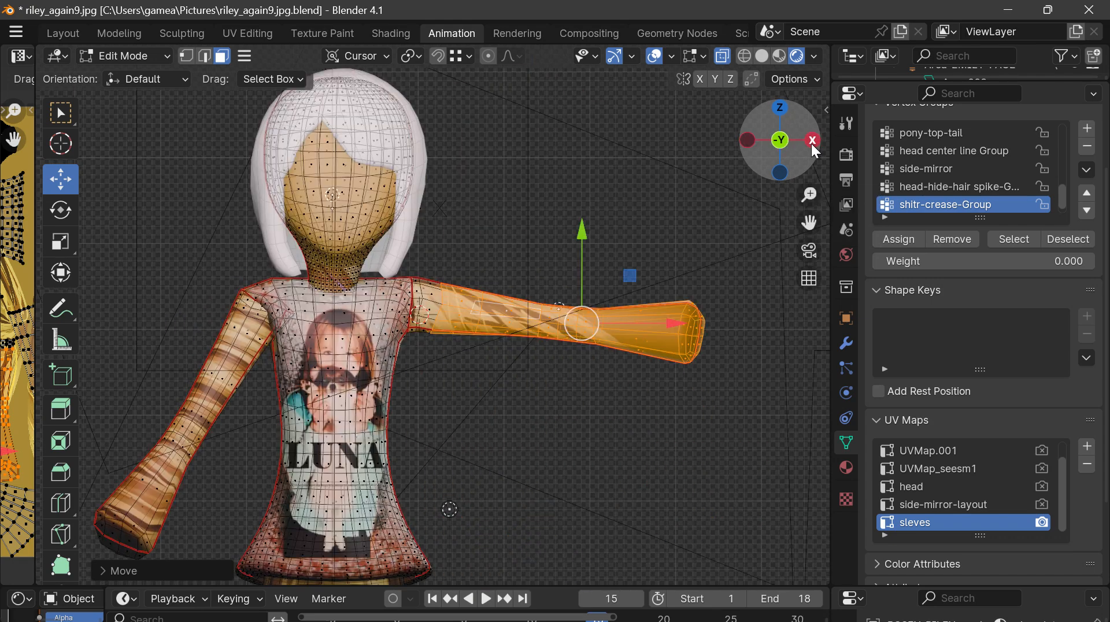
pyautogui.click(810, 143)
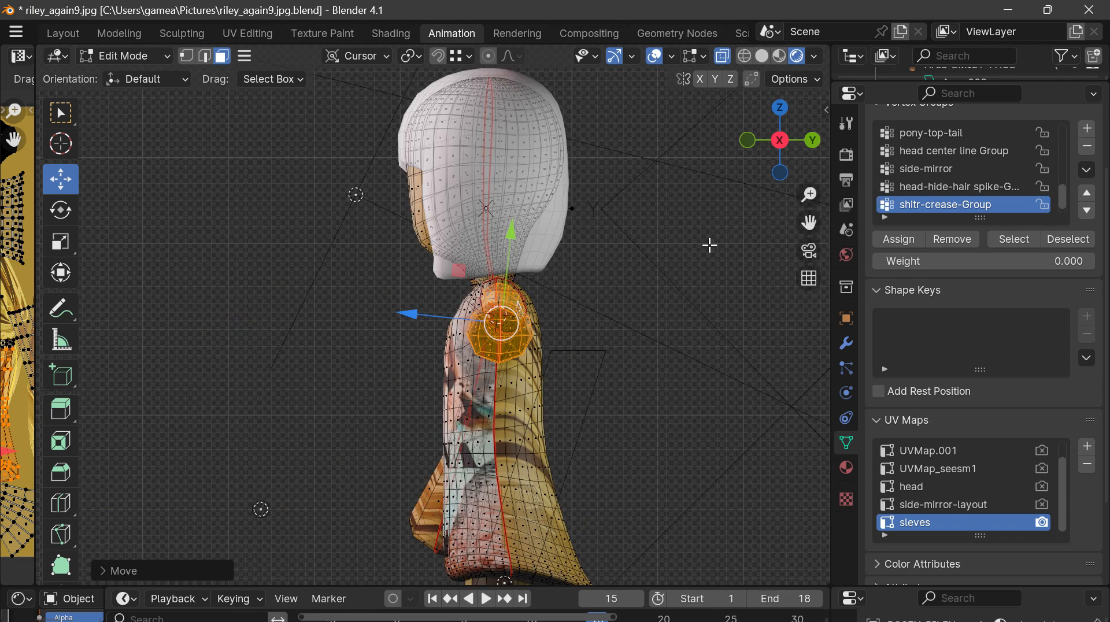
pyautogui.scroll(4, 515, 338)
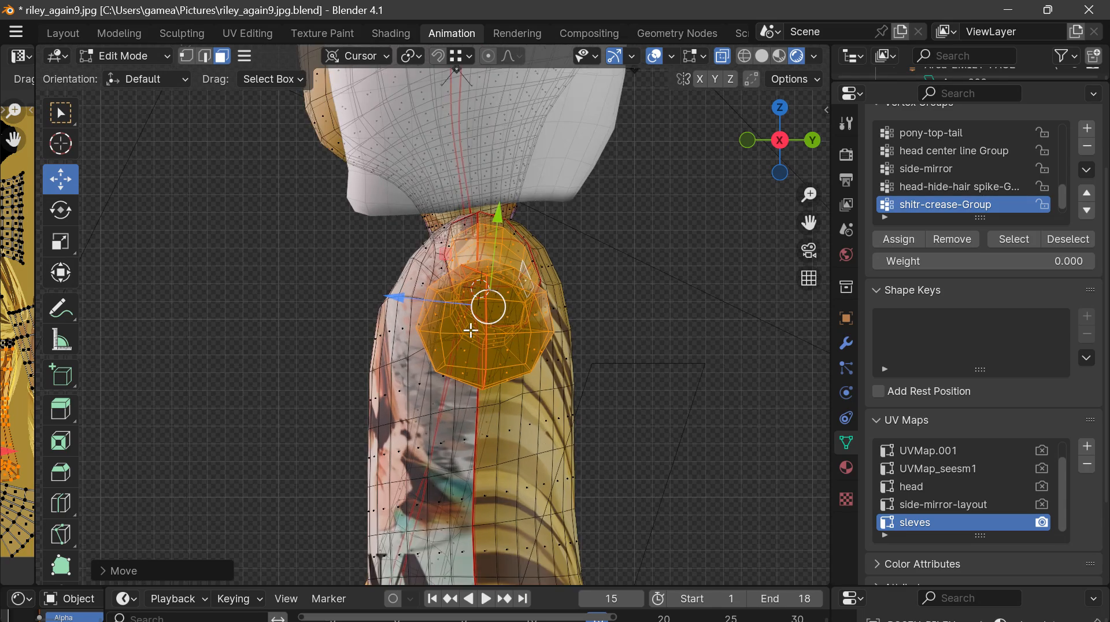
pyautogui.moveTo(777, 173); pyautogui.dragTo(810, 168)
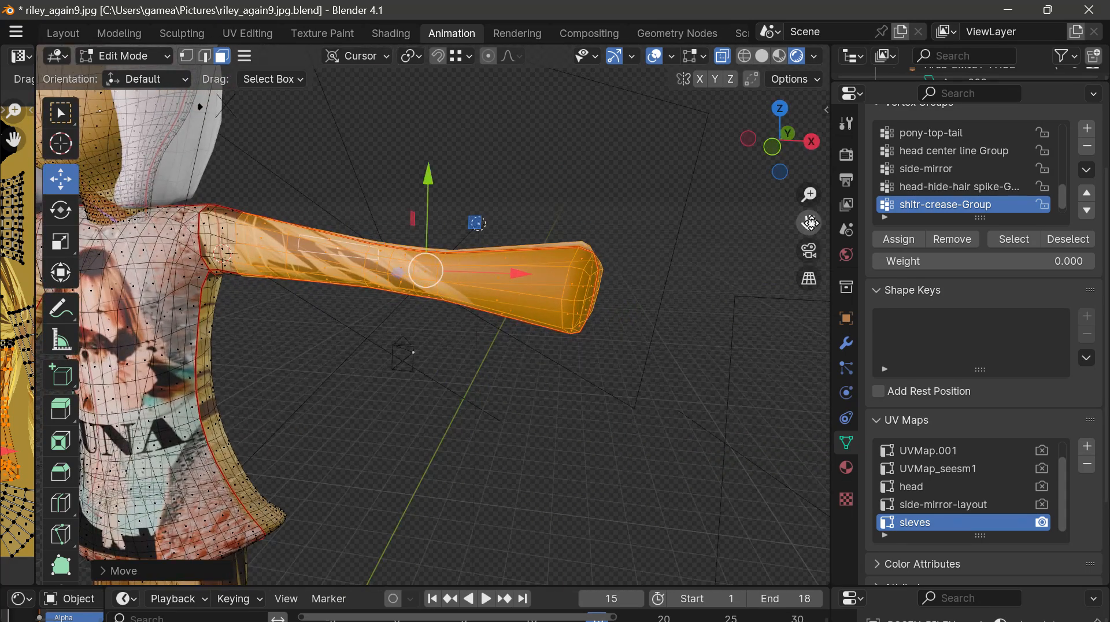
# Compare the raised sleeve with the lowered one and examine both shoulder joints from the front, up close and at full-body distance
pyautogui.moveTo(809, 223); pyautogui.dragTo(844, 222)
pyautogui.moveTo(754, 158); pyautogui.dragTo(804, 148)
pyautogui.scroll(2, 190, 241)
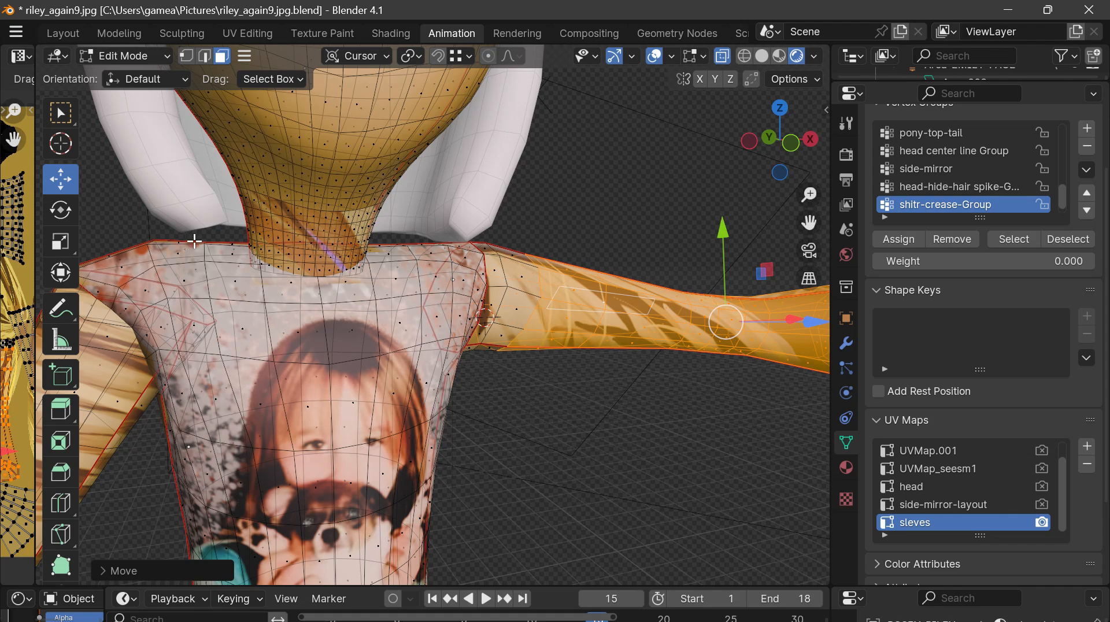
pyautogui.moveTo(809, 223); pyautogui.dragTo(1081, 197)
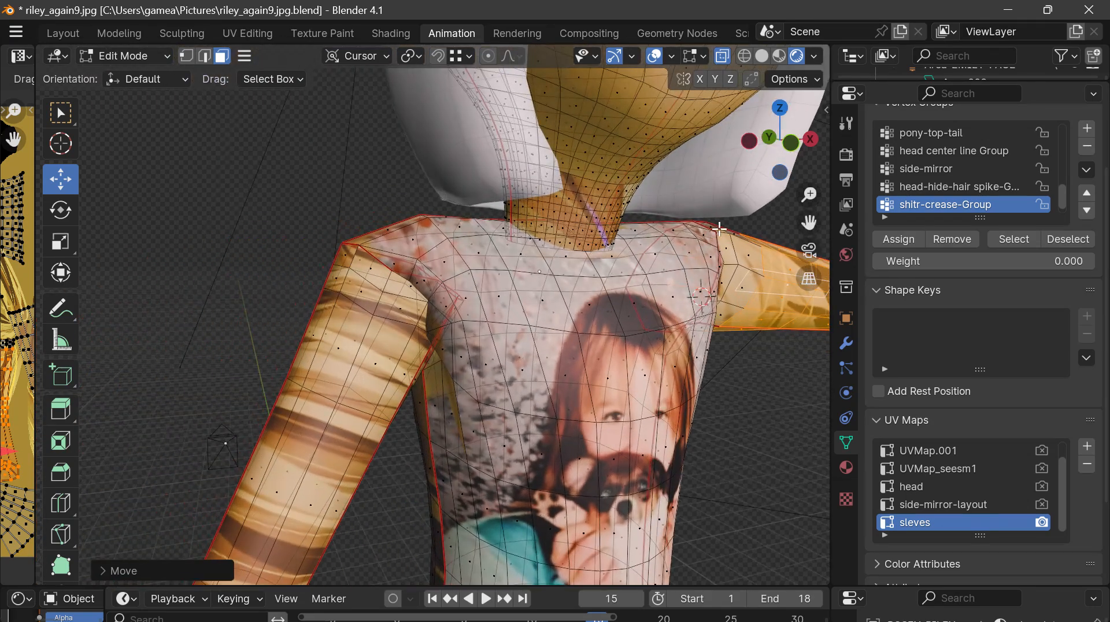
pyautogui.moveTo(778, 171); pyautogui.dragTo(723, 159)
pyautogui.scroll(-4, 666, 230)
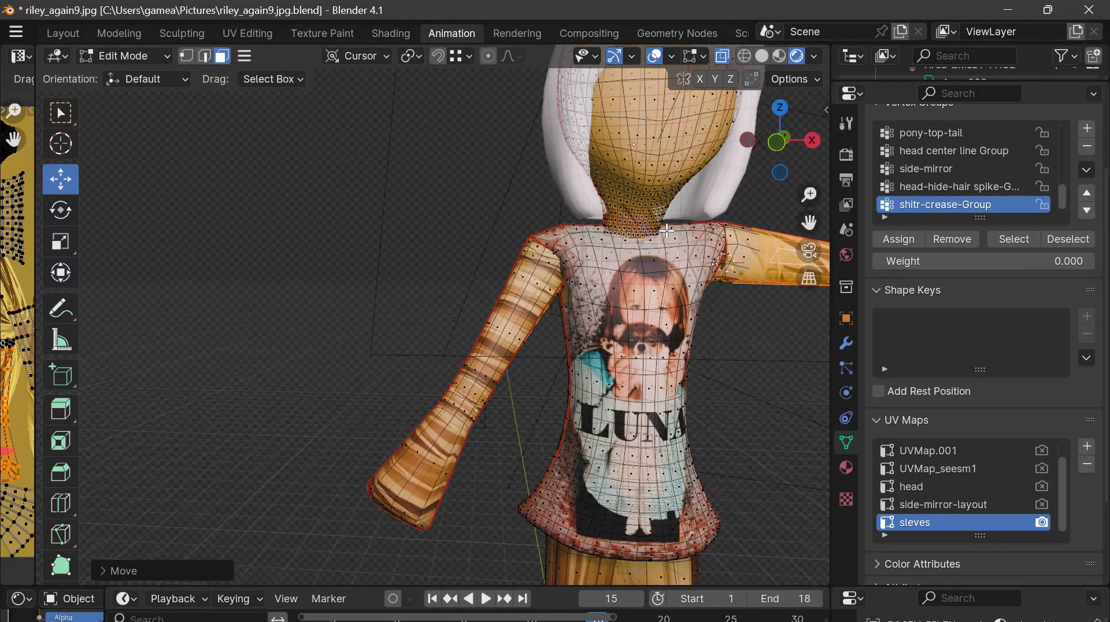
pyautogui.scroll(2, 682, 210)
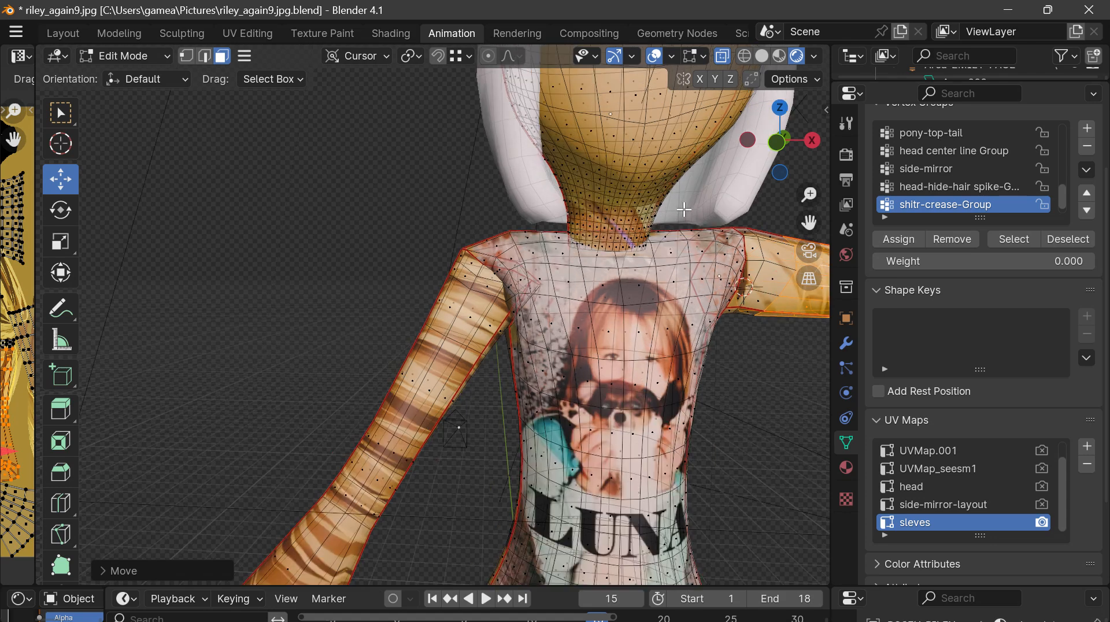
pyautogui.scroll(-6, 683, 209)
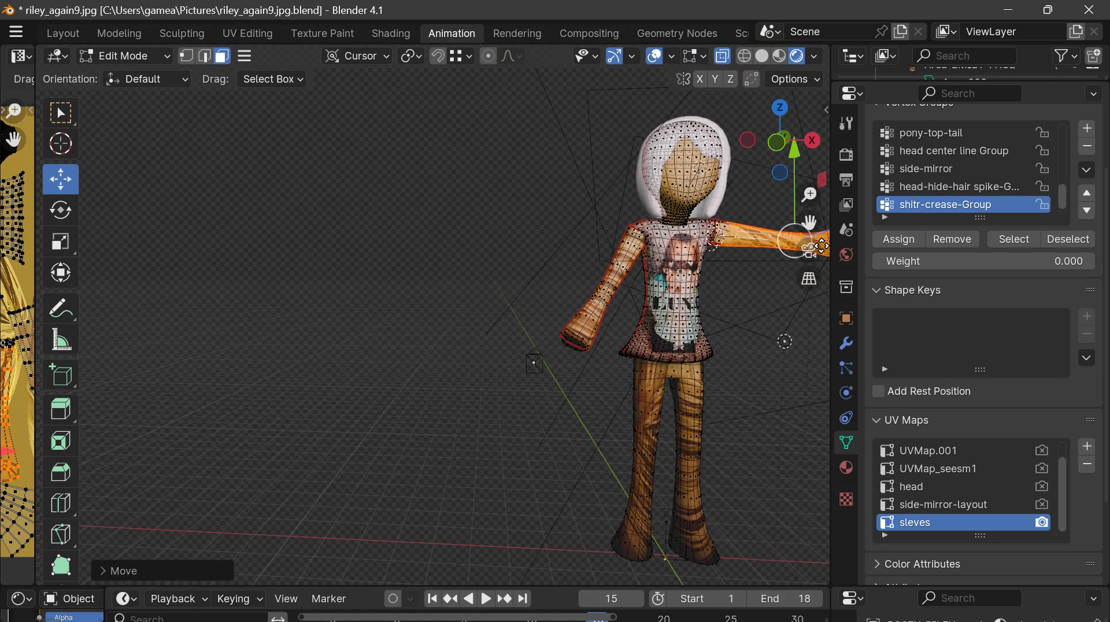
pyautogui.moveTo(812, 226); pyautogui.dragTo(614, 231)
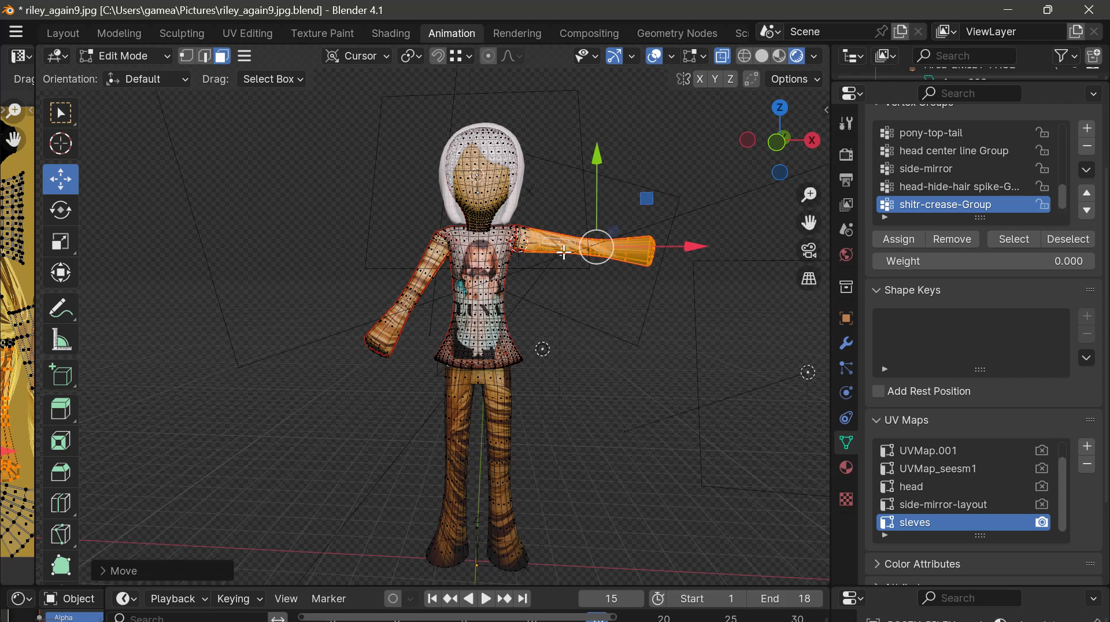
pyautogui.scroll(4, 453, 250)
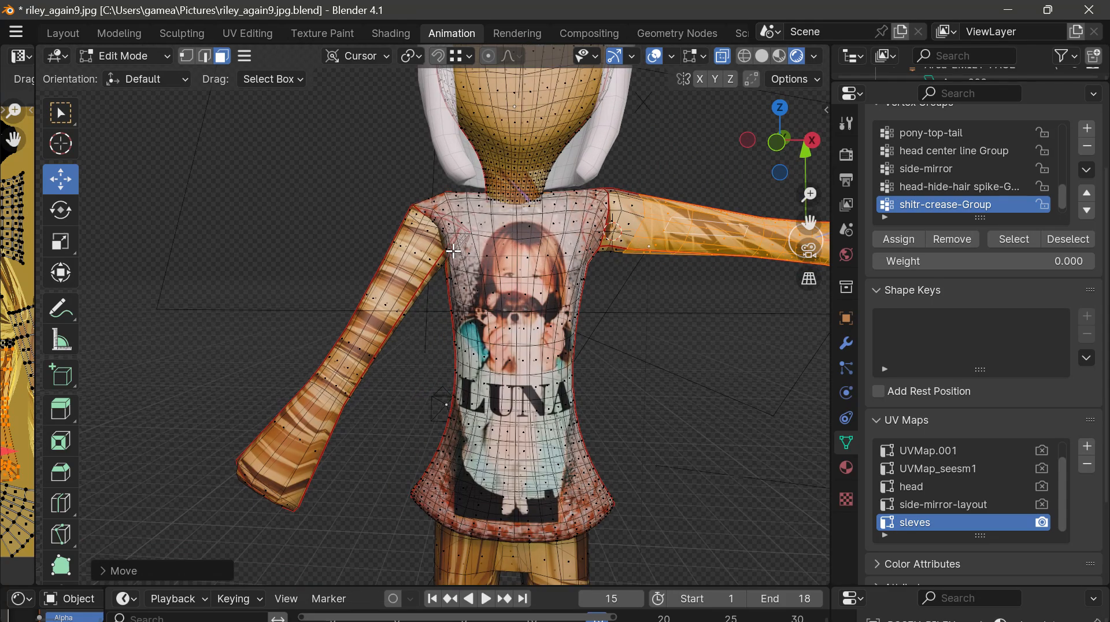
pyautogui.moveTo(786, 157); pyautogui.dragTo(688, 176)
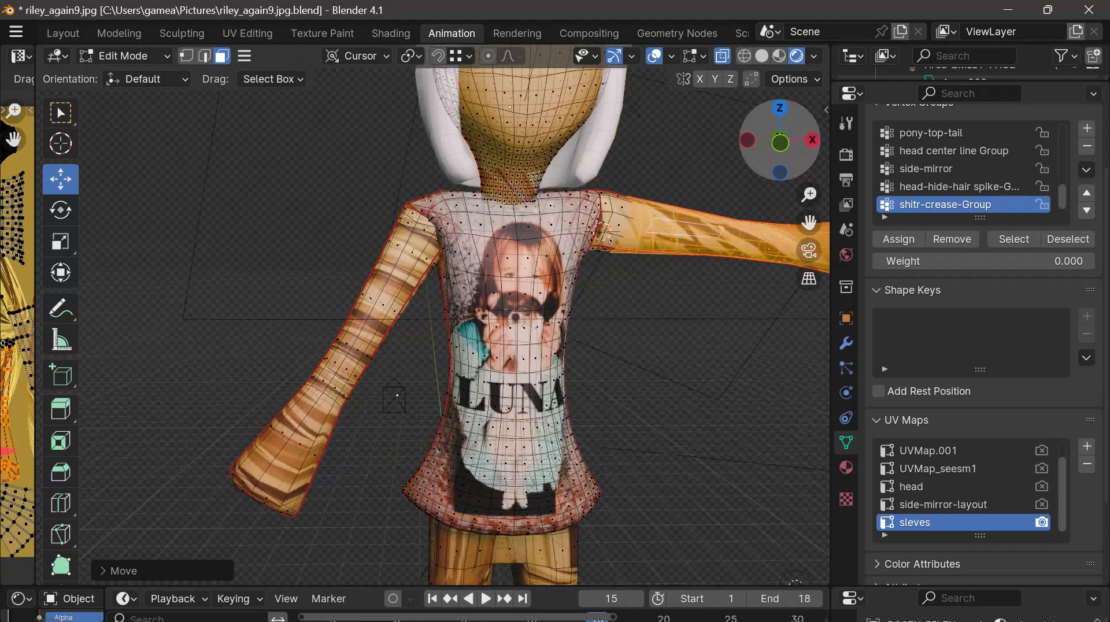
pyautogui.scroll(5, 594, 204)
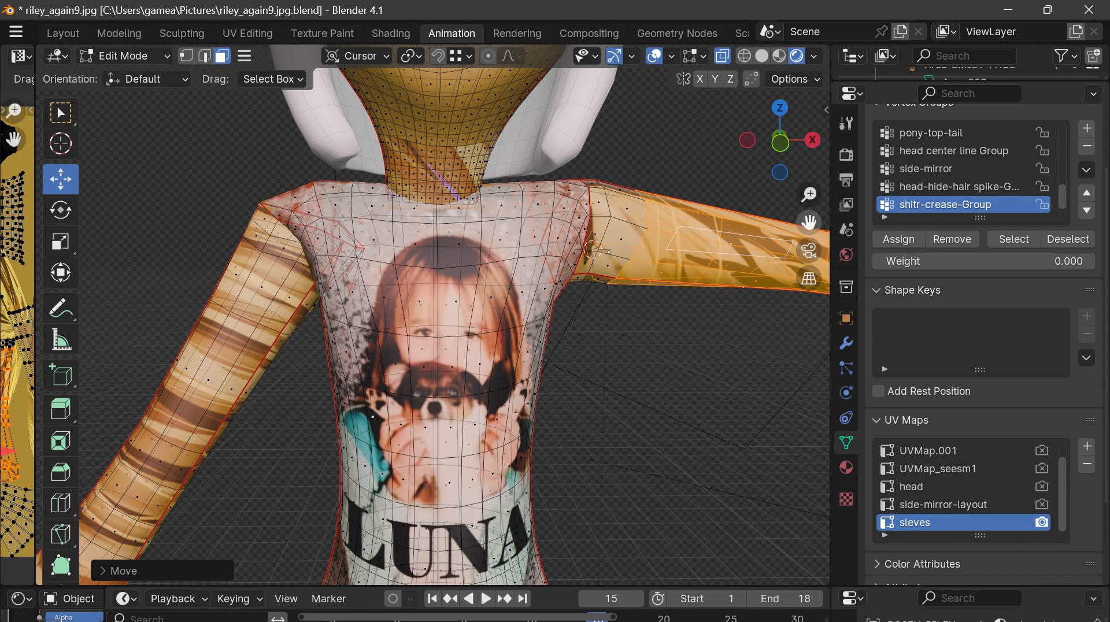
pyautogui.moveTo(809, 223); pyautogui.dragTo(703, 246)
pyautogui.moveTo(778, 141); pyautogui.dragTo(756, 213)
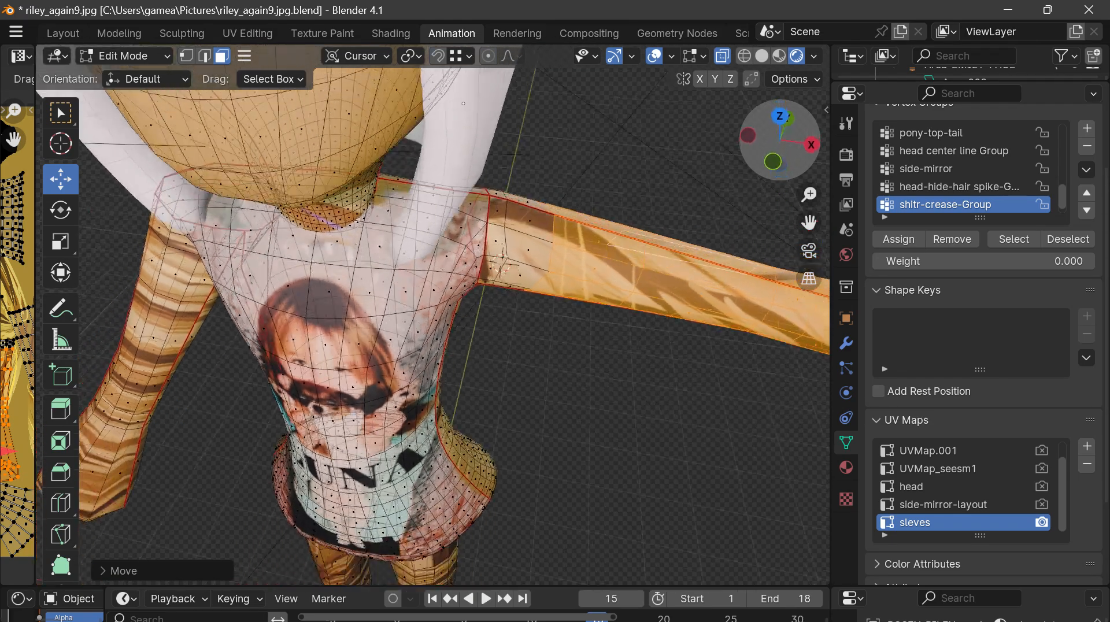
# Inspect the raised sleeve from directly above to check its direction against the shoulders and the opposite arm
pyautogui.moveTo(463, 103); pyautogui.dragTo(151, 437, button='middle')
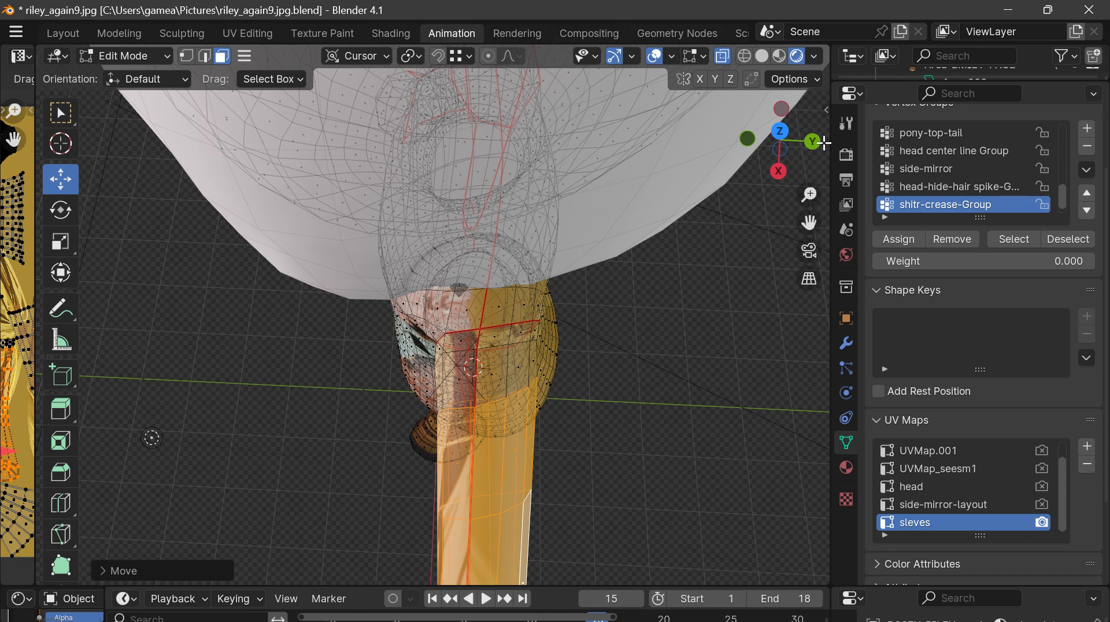
pyautogui.scroll(-8, 597, 259)
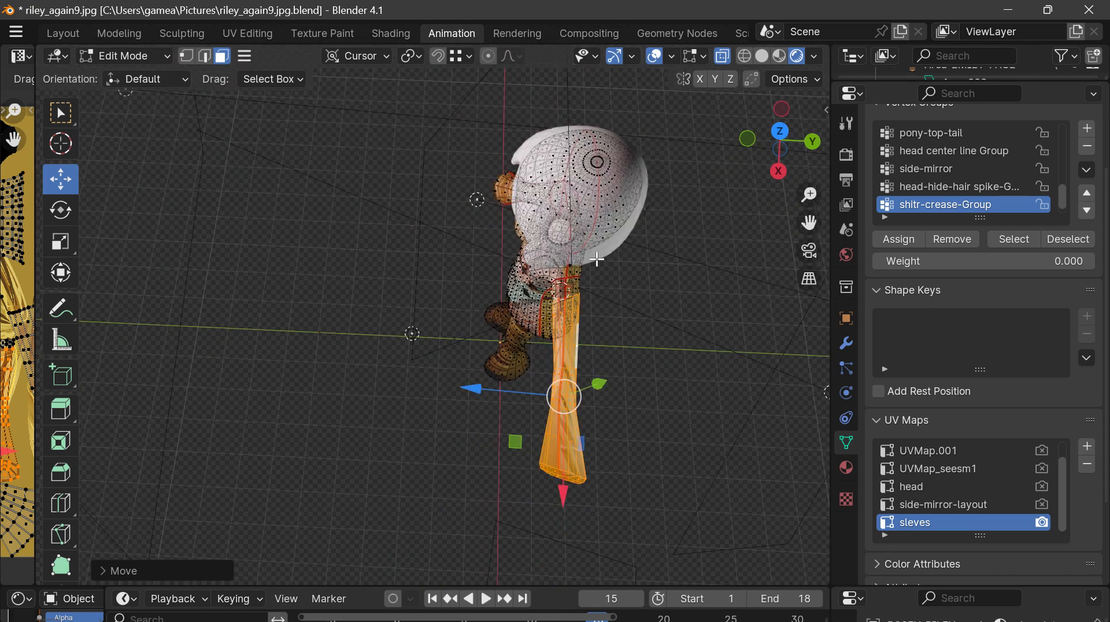
pyautogui.click(779, 134)
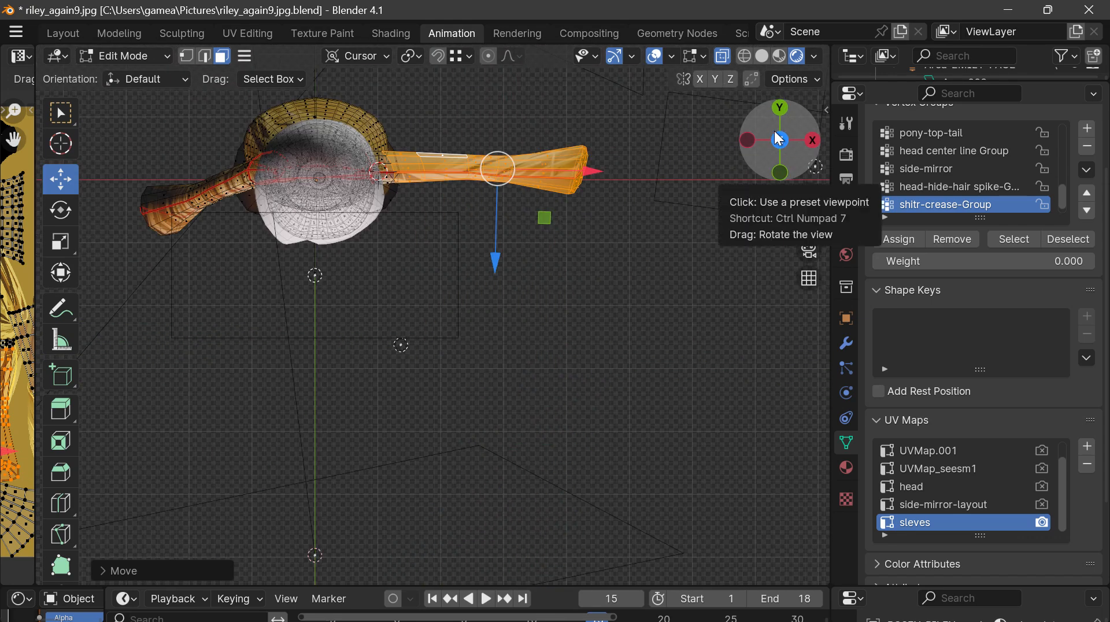
pyautogui.moveTo(807, 220); pyautogui.dragTo(897, 339)
pyautogui.moveTo(808, 222)
pyautogui.mouseDown()
pyautogui.moveTo(812, 239)
pyautogui.moveTo(808, 222)
pyautogui.mouseUp()
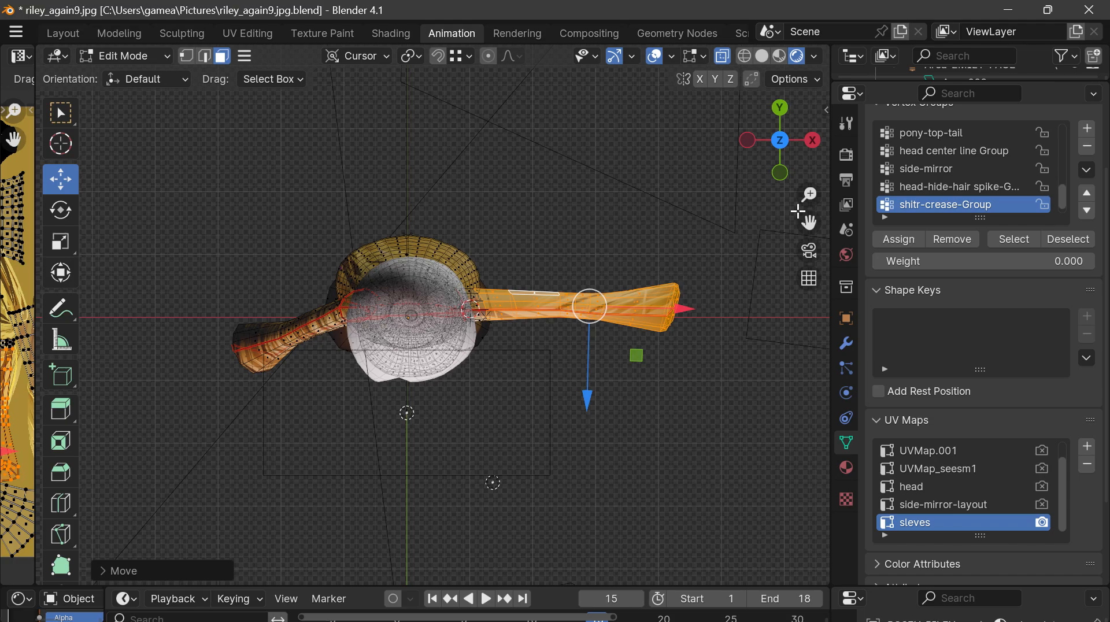
pyautogui.moveTo(788, 159); pyautogui.dragTo(607, 7)
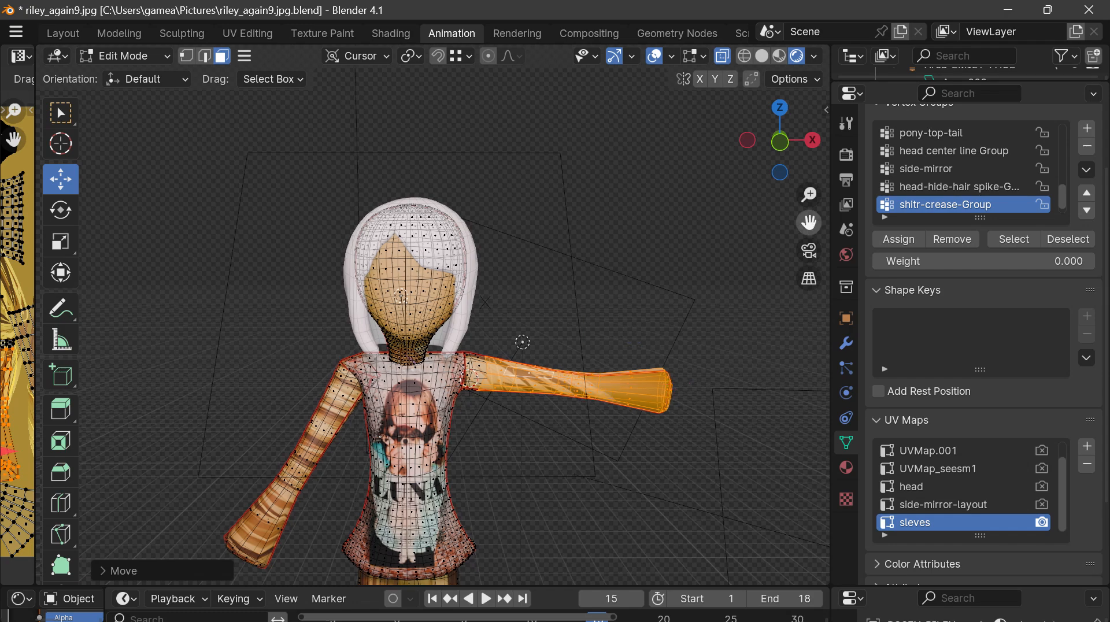
# Examine the raised sleeve and its shoulder joint again from the front and slightly angled views, up close and from farther away
pyautogui.moveTo(808, 223); pyautogui.dragTo(829, 118)
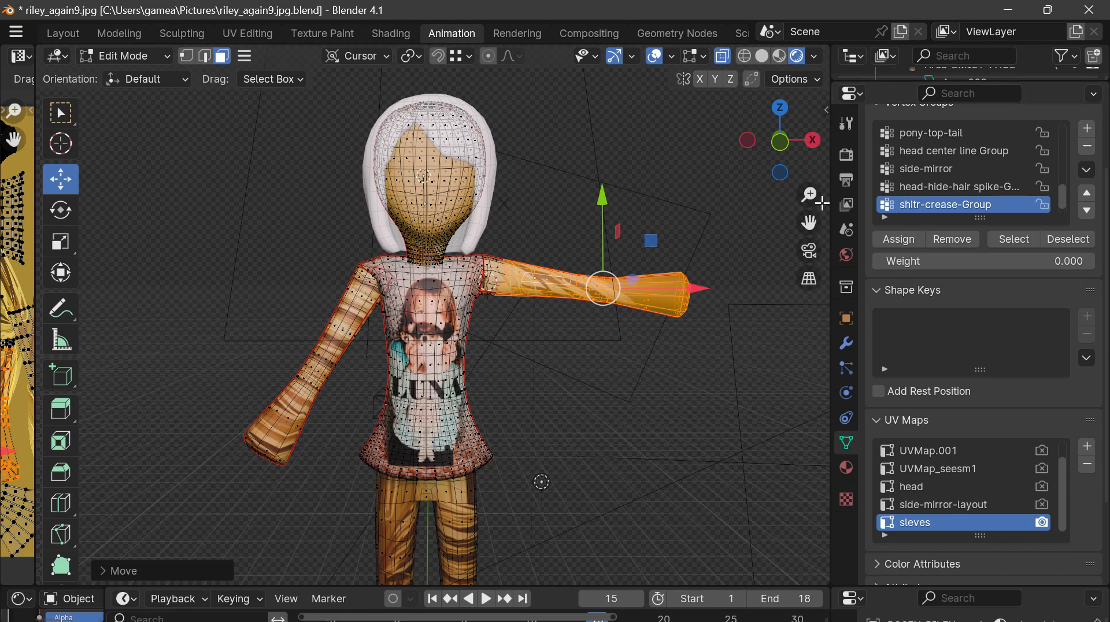
pyautogui.moveTo(779, 152); pyautogui.dragTo(700, 127)
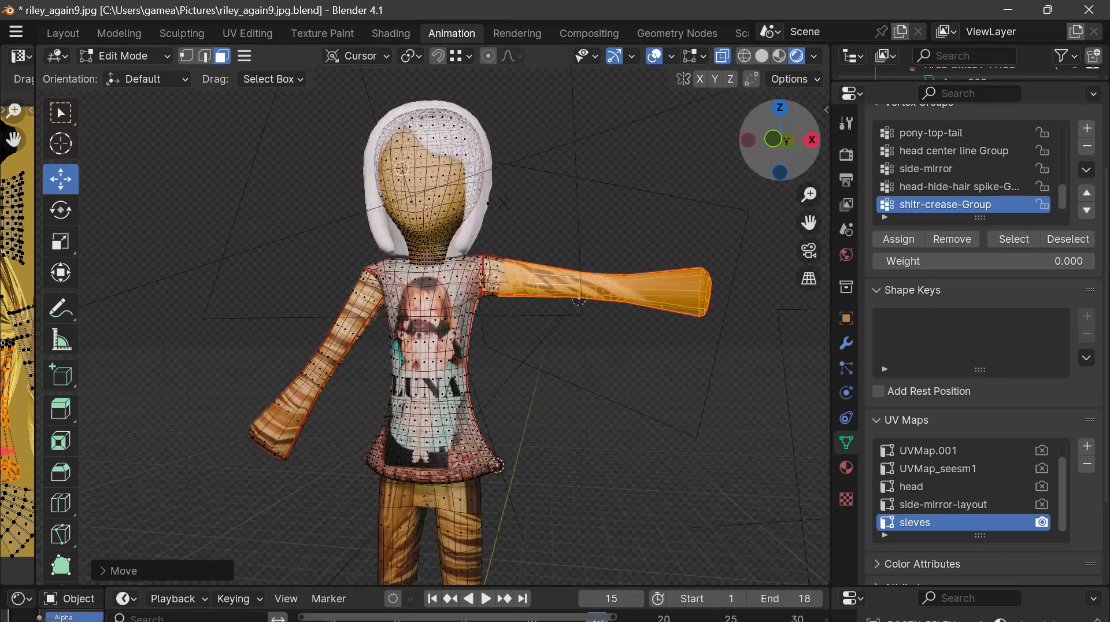
pyautogui.moveTo(497, 465); pyautogui.dragTo(503, 245, button='middle')
pyautogui.scroll(5, 528, 142)
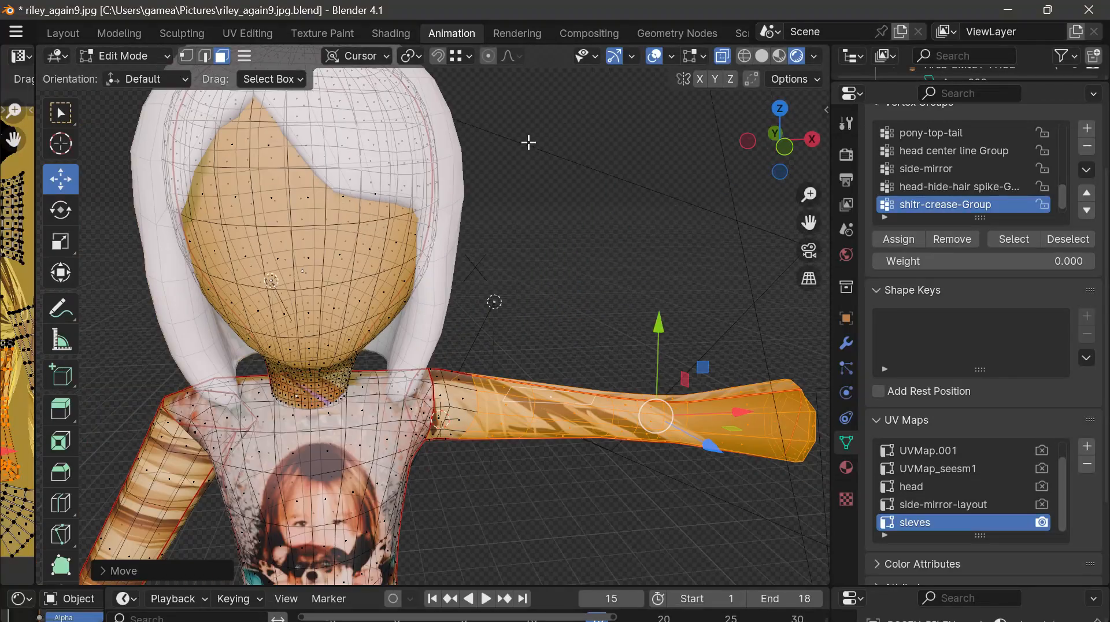
pyautogui.scroll(-5, 528, 142)
pyautogui.scroll(6, 528, 142)
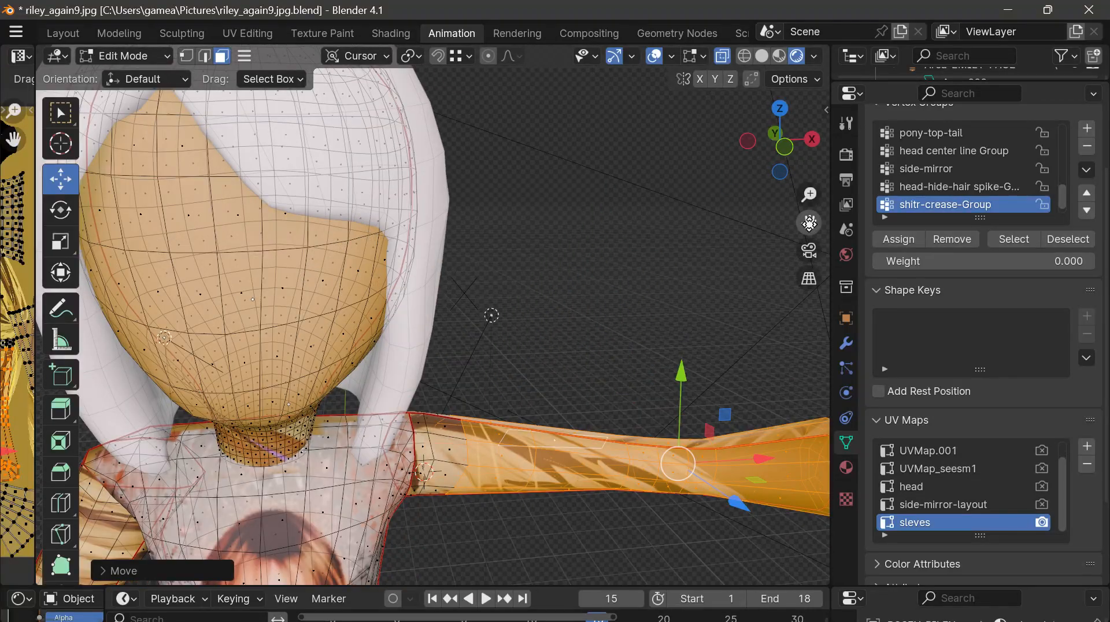
pyautogui.moveTo(809, 224); pyautogui.dragTo(1003, 236)
pyautogui.moveTo(763, 166)
pyautogui.mouseDown()
pyautogui.moveTo(733, 130)
pyautogui.moveTo(752, 156)
pyautogui.moveTo(884, 177)
pyautogui.moveTo(903, 168)
pyautogui.moveTo(766, 155)
pyautogui.moveTo(767, 136)
pyautogui.moveTo(764, 149)
pyautogui.mouseUp()
pyautogui.scroll(-3, 577, 269)
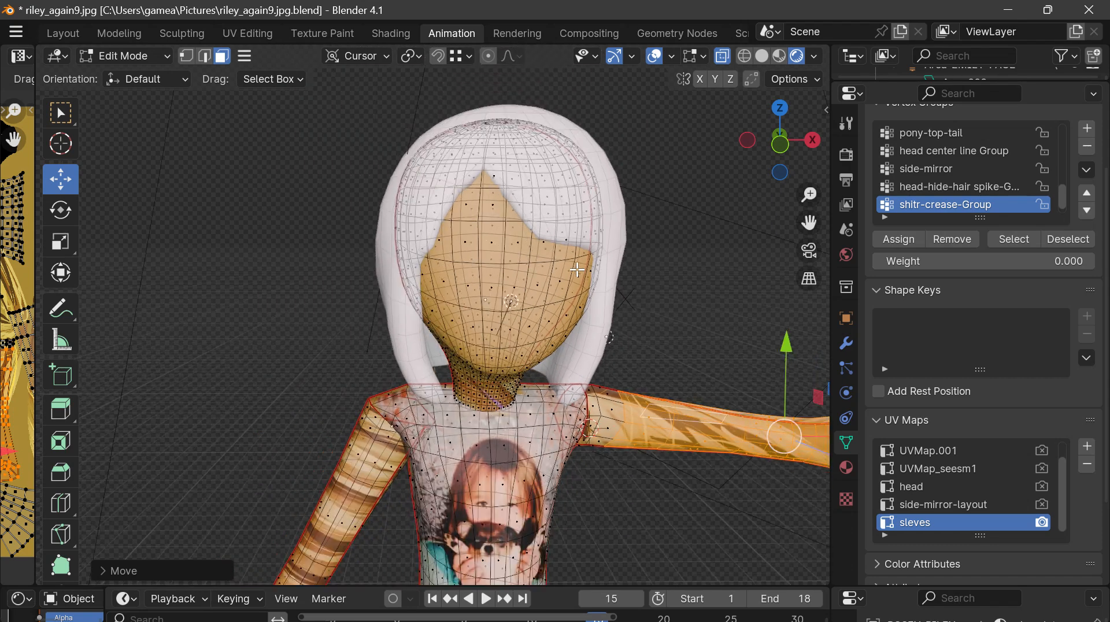
pyautogui.scroll(2, 577, 270)
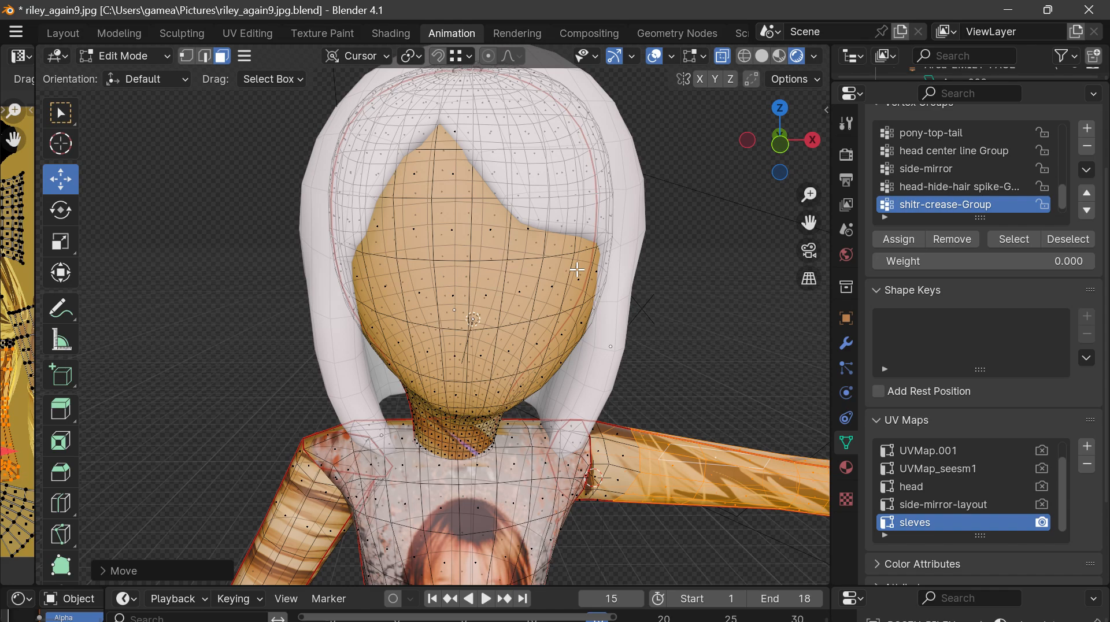
pyautogui.scroll(-2, 577, 269)
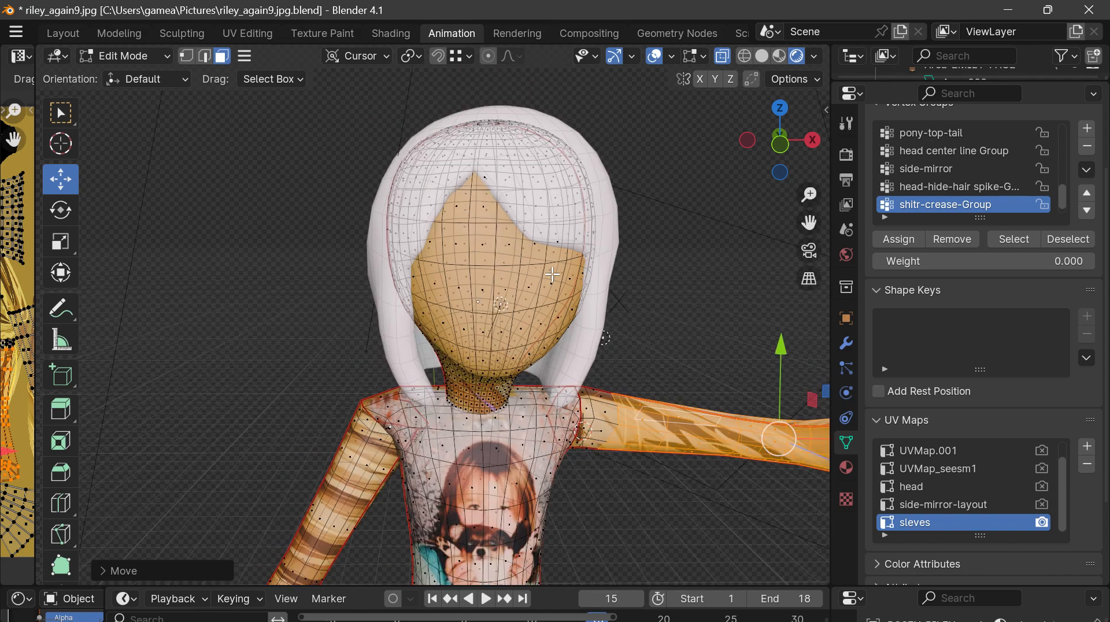
pyautogui.moveTo(790, 154)
pyautogui.mouseDown()
pyautogui.moveTo(790, 185)
pyautogui.moveTo(789, 149)
pyautogui.mouseUp()
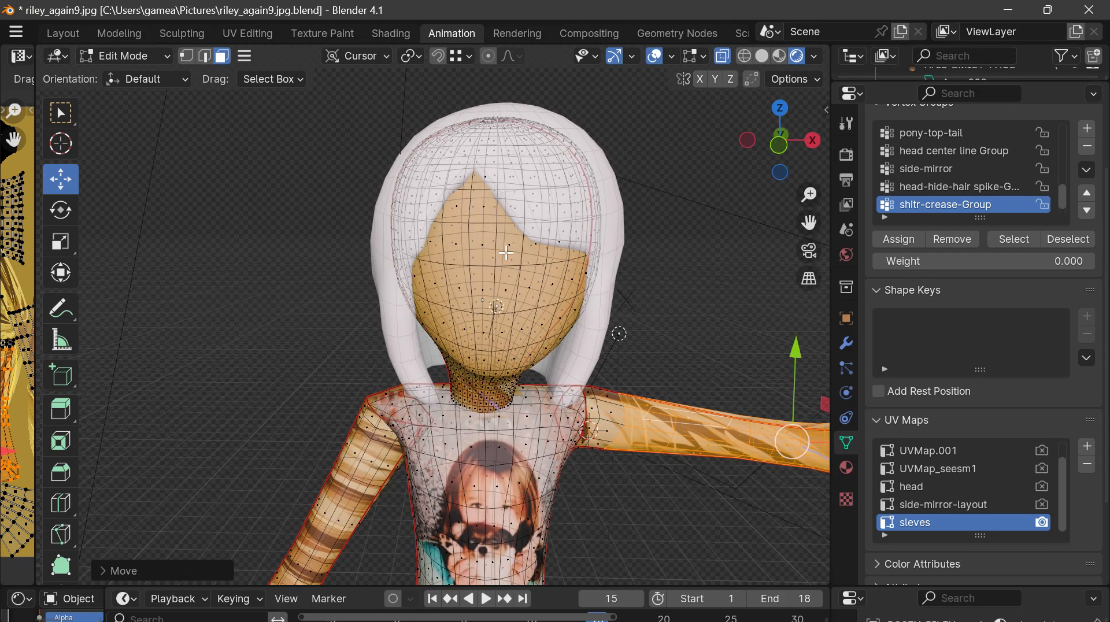
pyautogui.scroll(4, 506, 253)
pyautogui.scroll(-3, 507, 256)
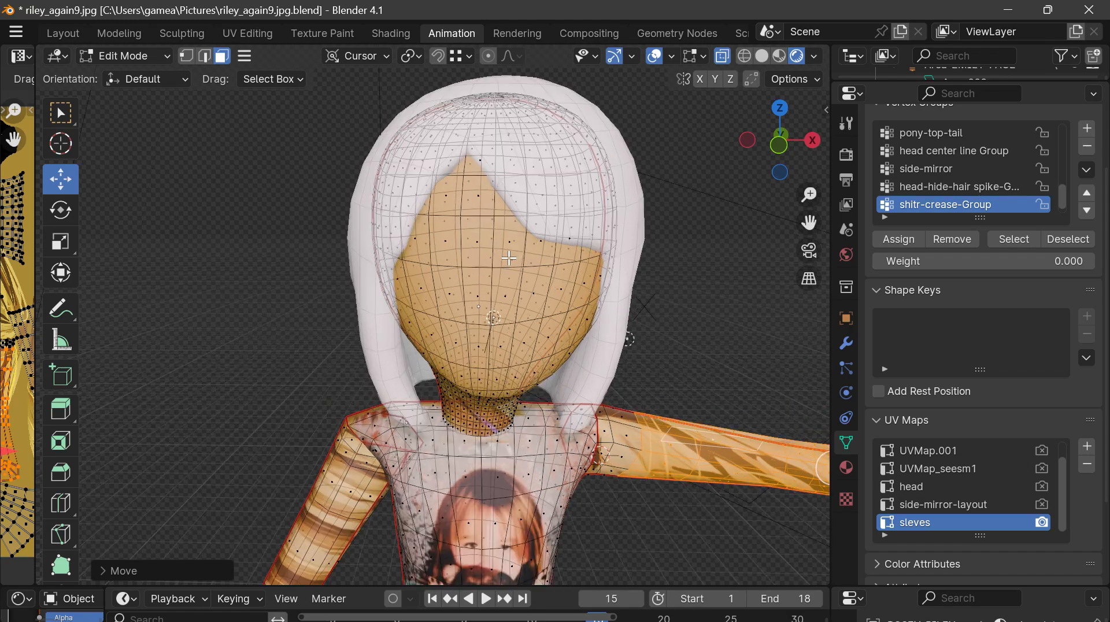
pyautogui.scroll(3, 508, 257)
pyautogui.scroll(-3, 508, 257)
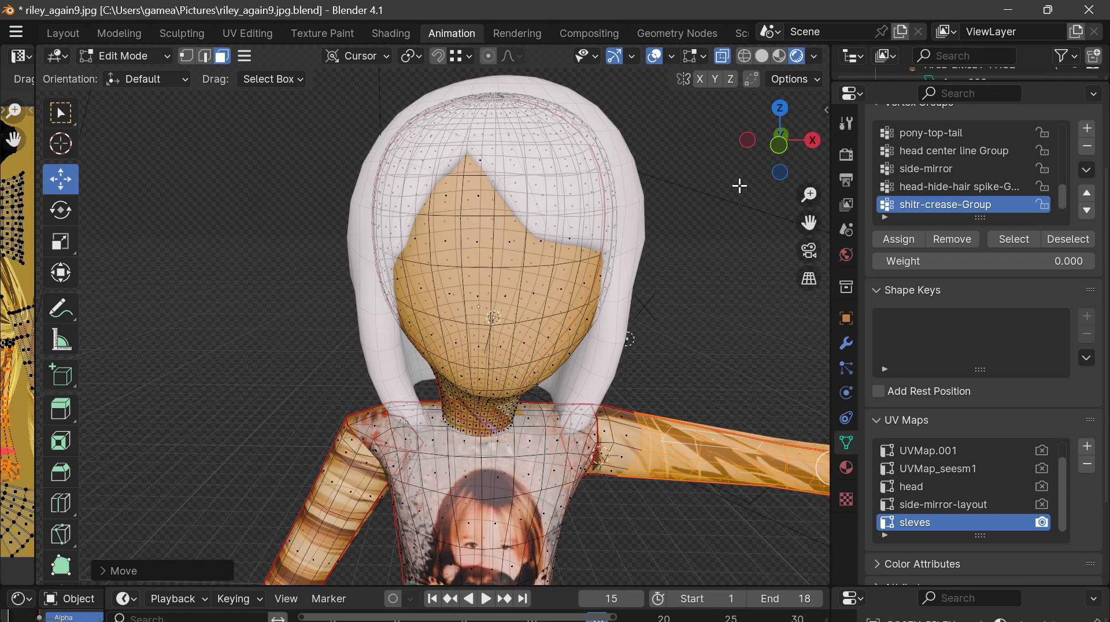
pyautogui.scroll(3, 777, 142)
pyautogui.scroll(-3, 777, 142)
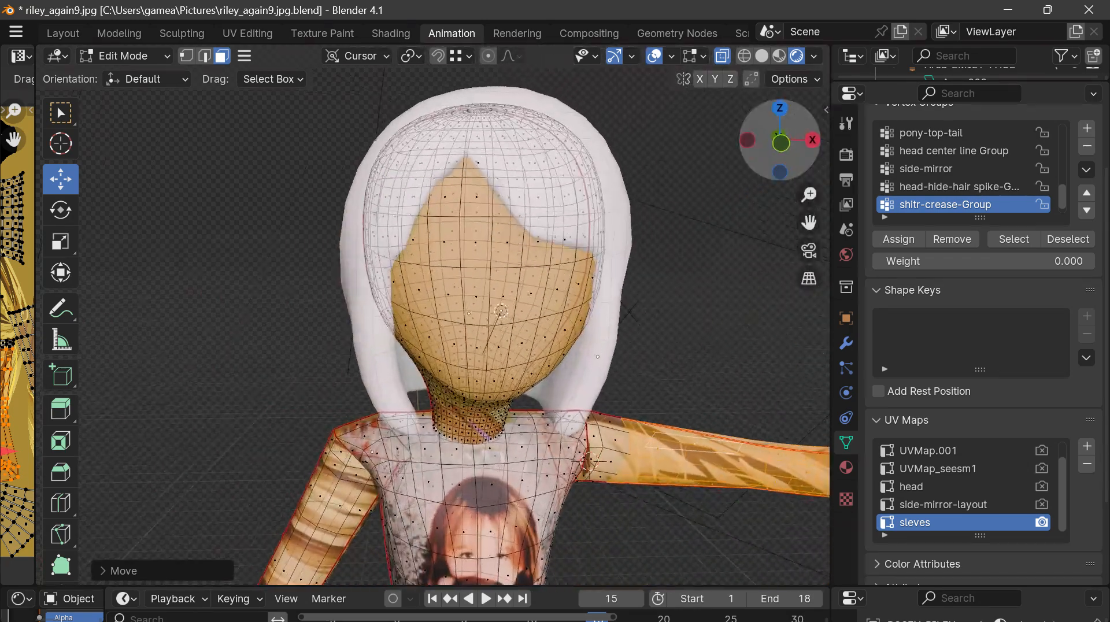
pyautogui.moveTo(778, 142); pyautogui.dragTo(773, 168)
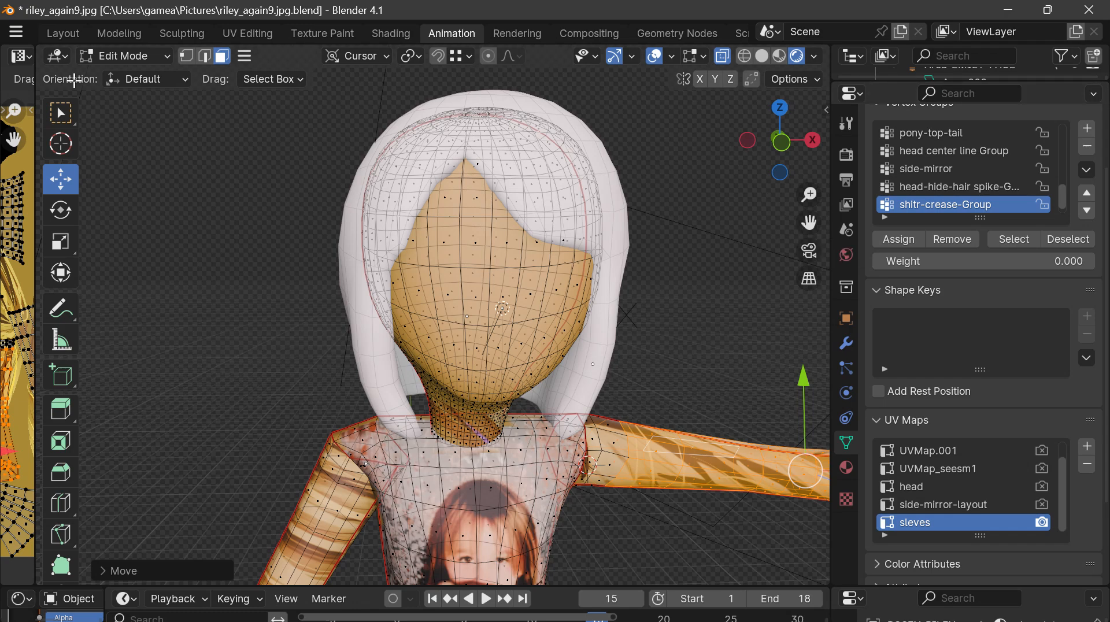
# Widen the UV editor beside the 3D viewport to reveal more of the UV layout
pyautogui.scroll(3, 507, 284)
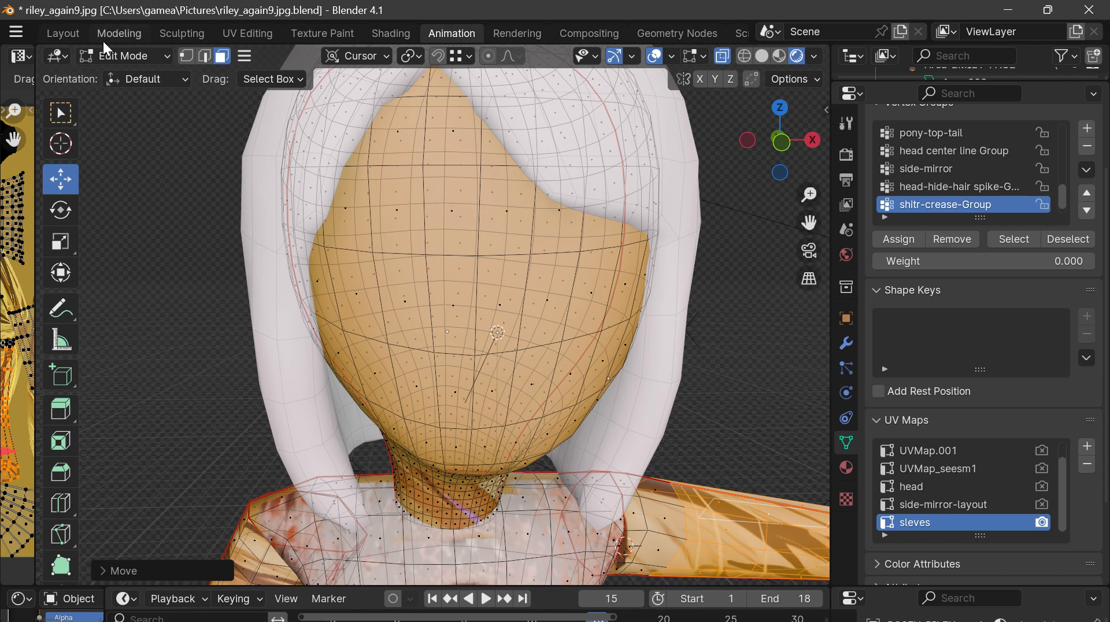
pyautogui.moveTo(33, 91); pyautogui.dragTo(121, 99)
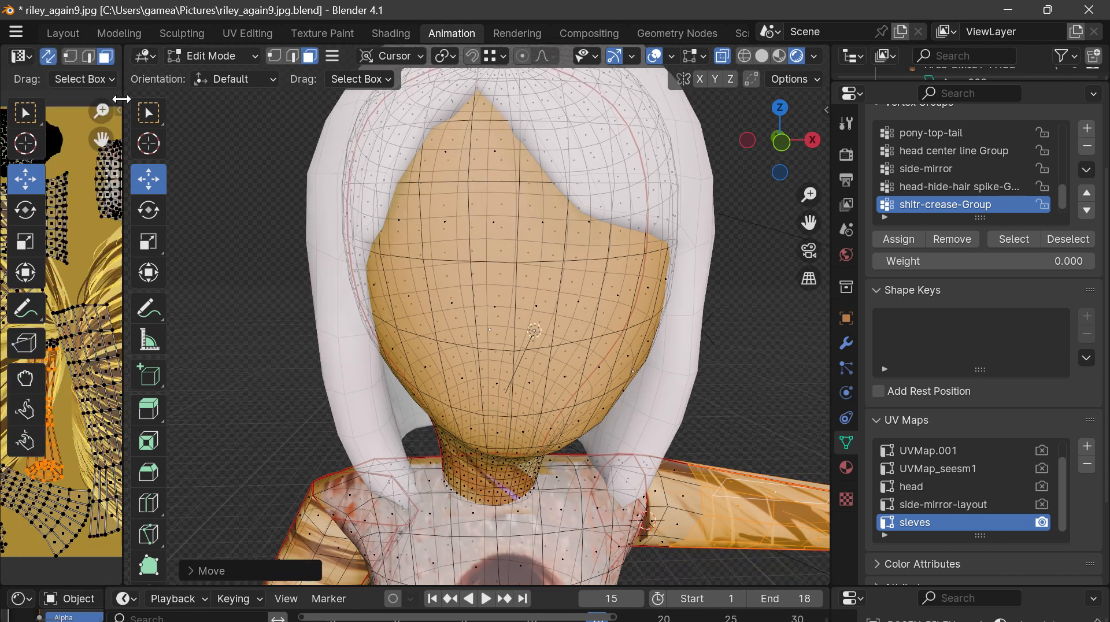